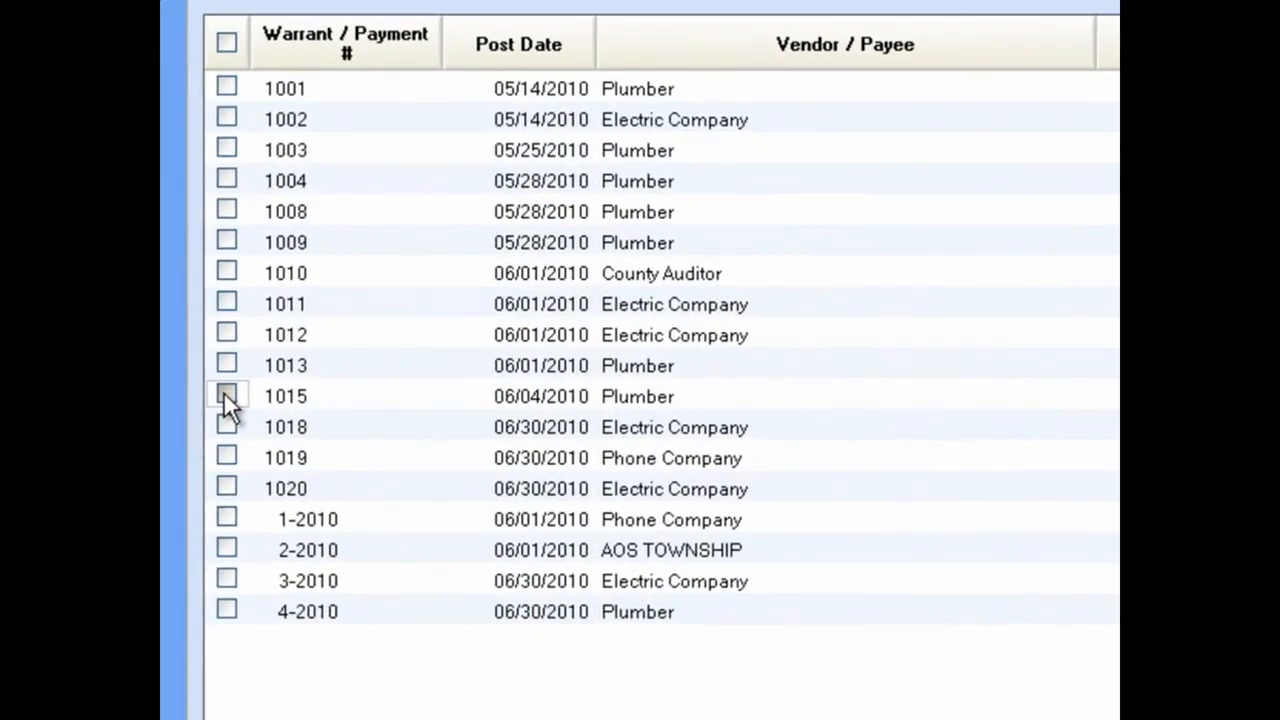
Step: Open warrant 1015 for adjustment and review its Additional tab before returning to Adjustments
left_click(223, 391)
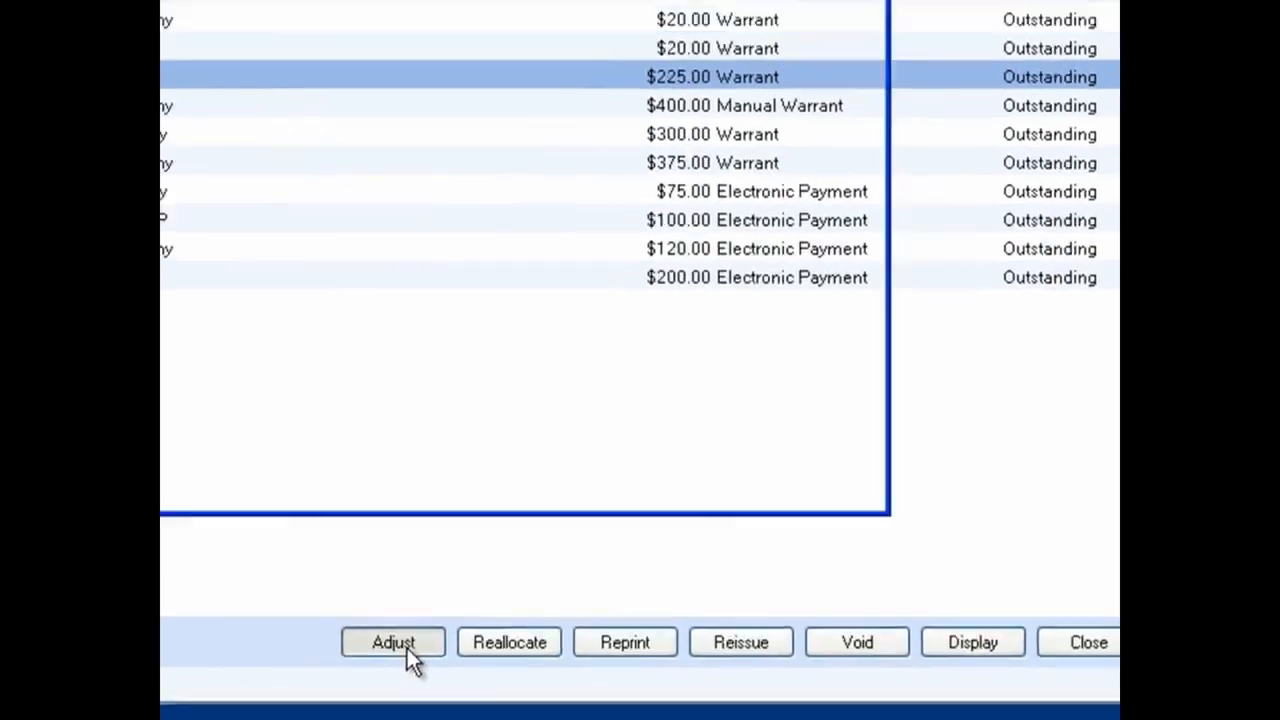
left_click(393, 643)
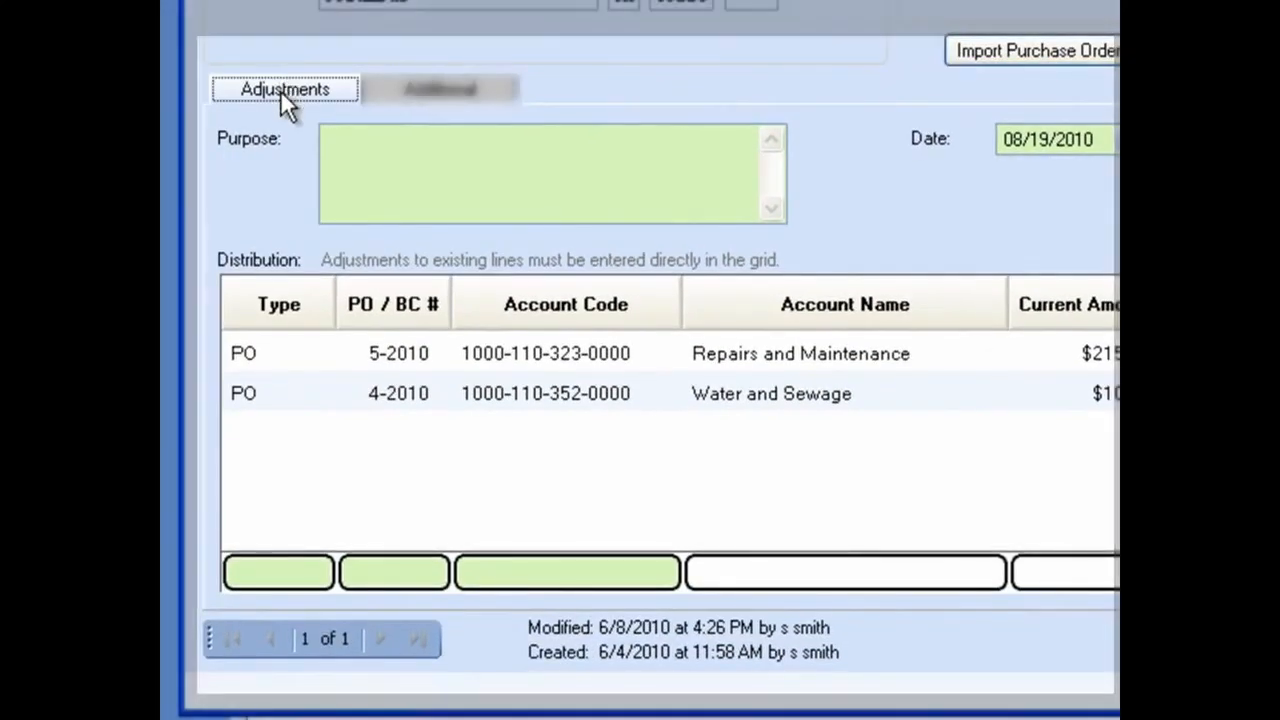
left_click(422, 88)
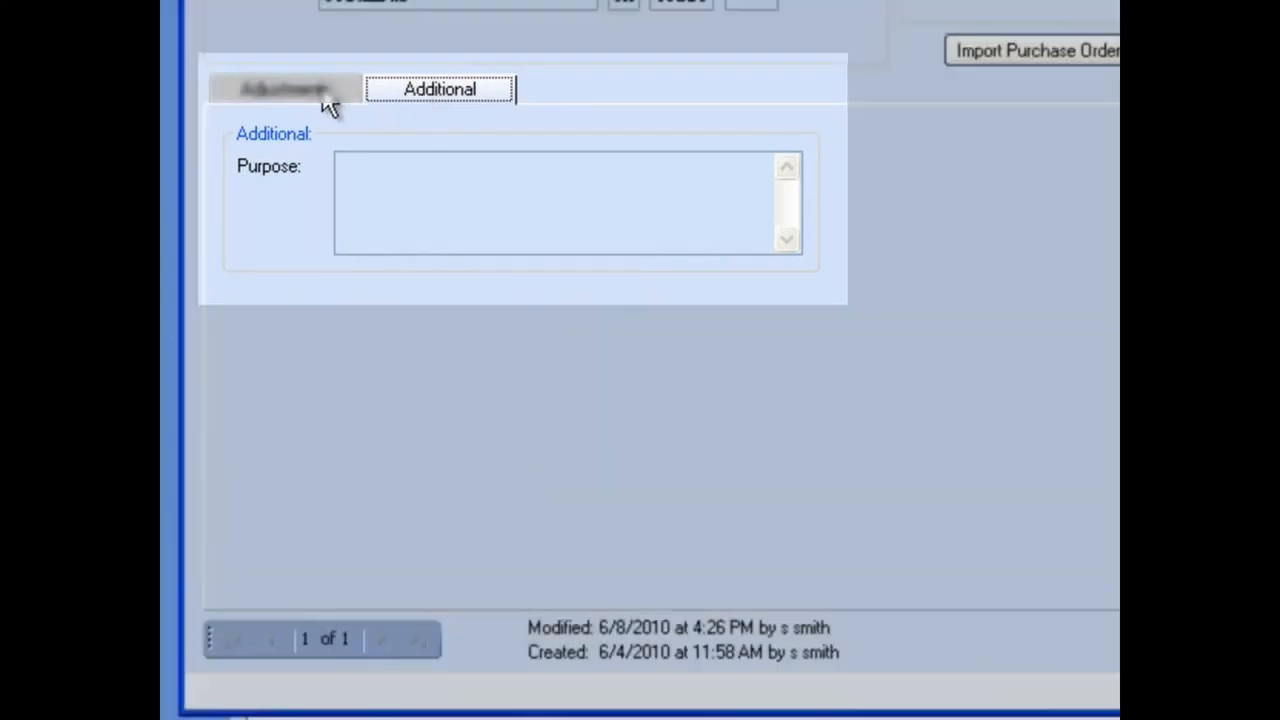
left_click(300, 92)
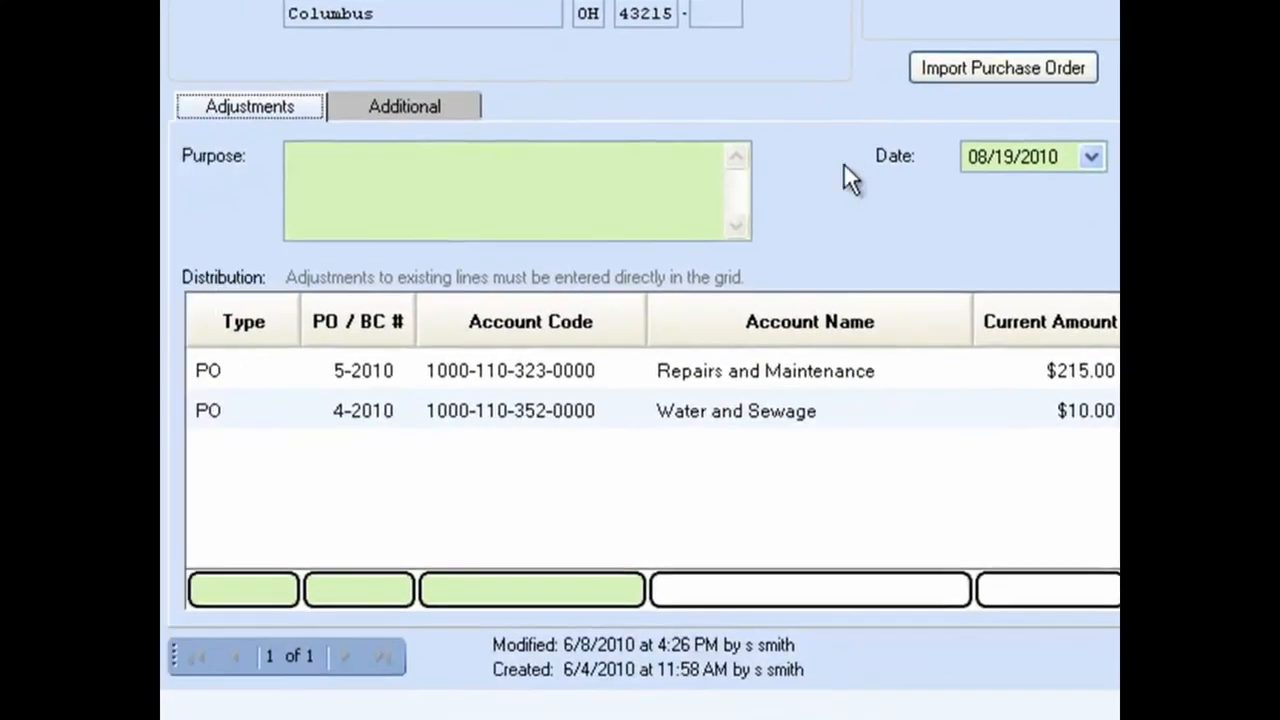
Step: Enter the adjustment purpose "Consolidating plumber payments"
left_click(559, 158)
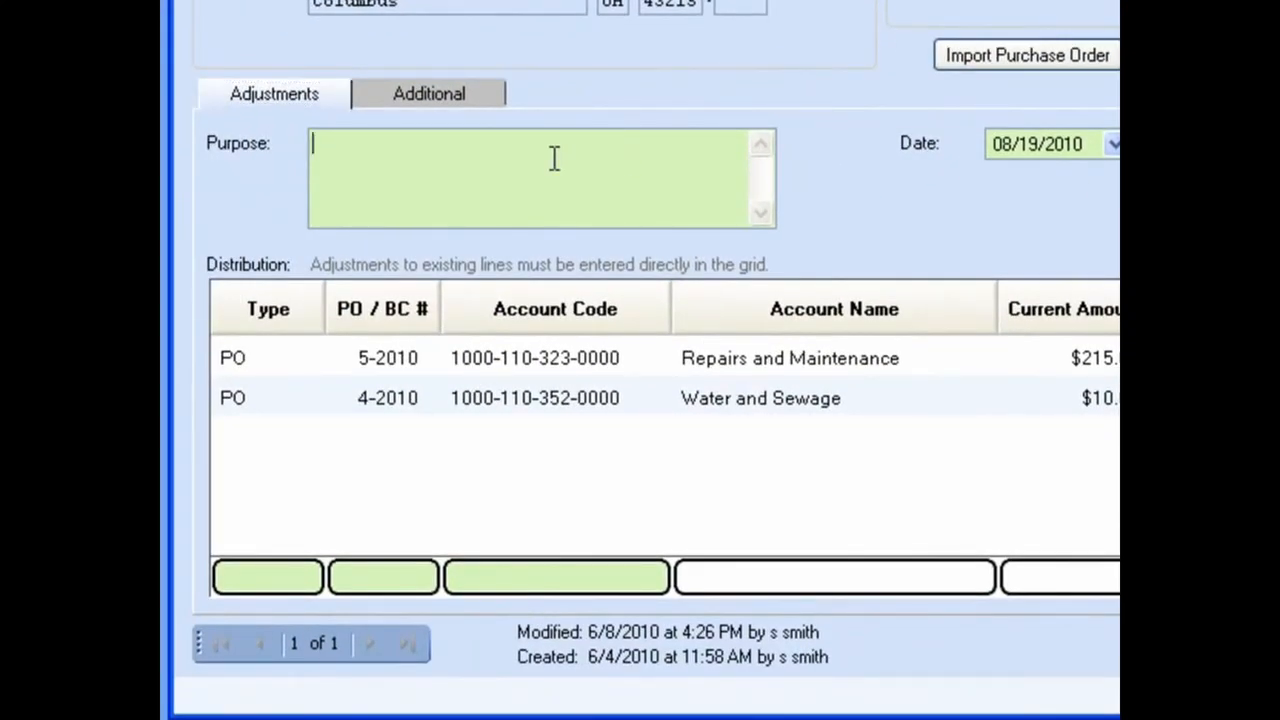
type("Consolidating ")
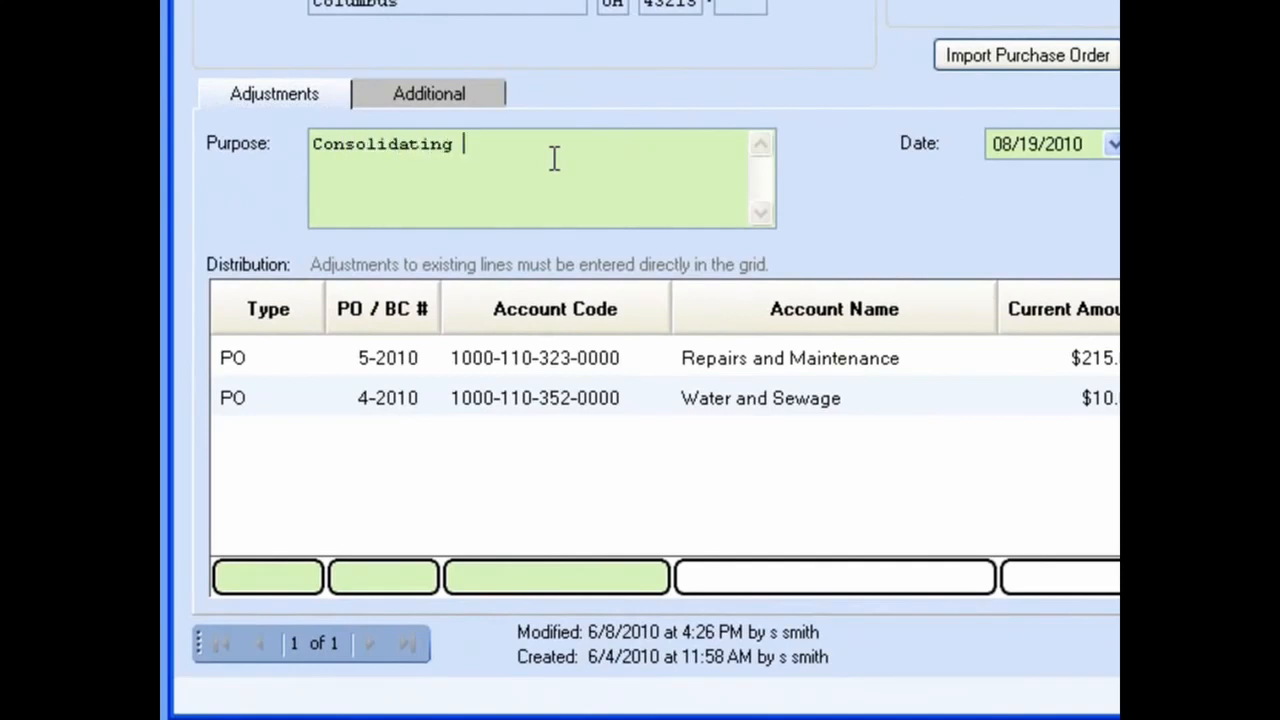
type("plumber payments")
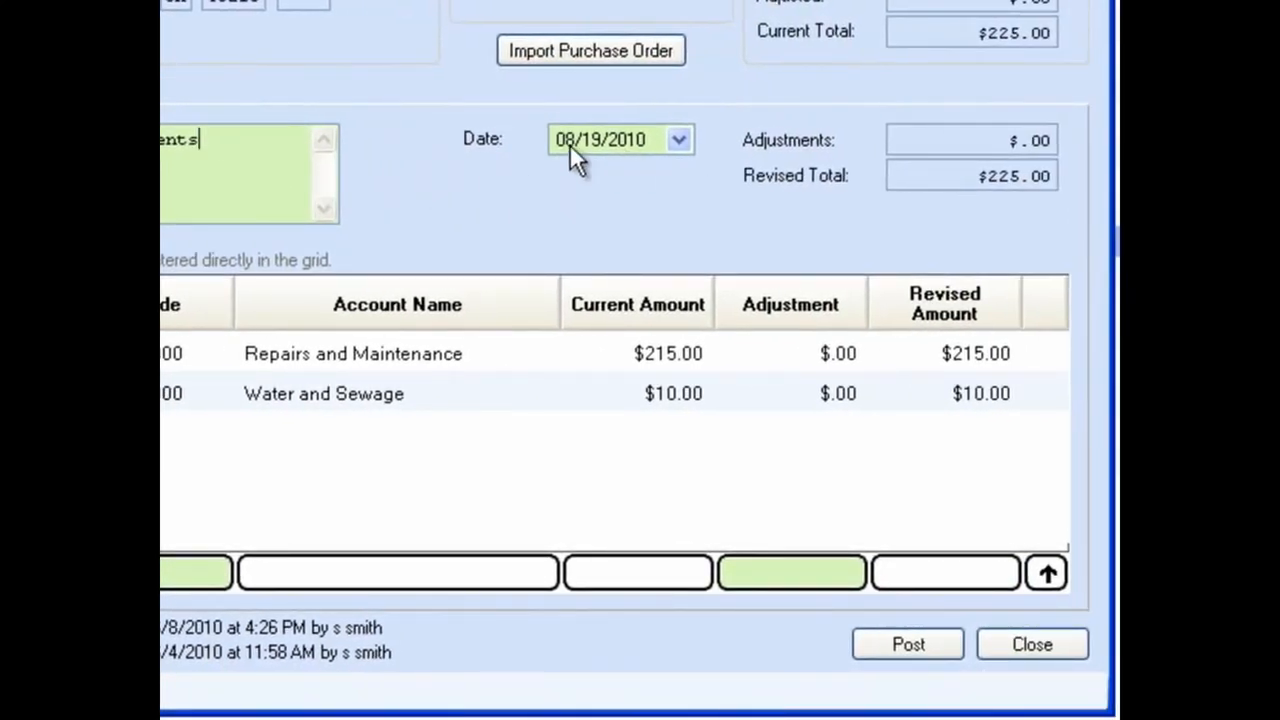
Step: Set the adjustment date to 08/31/2010
left_click(686, 138)
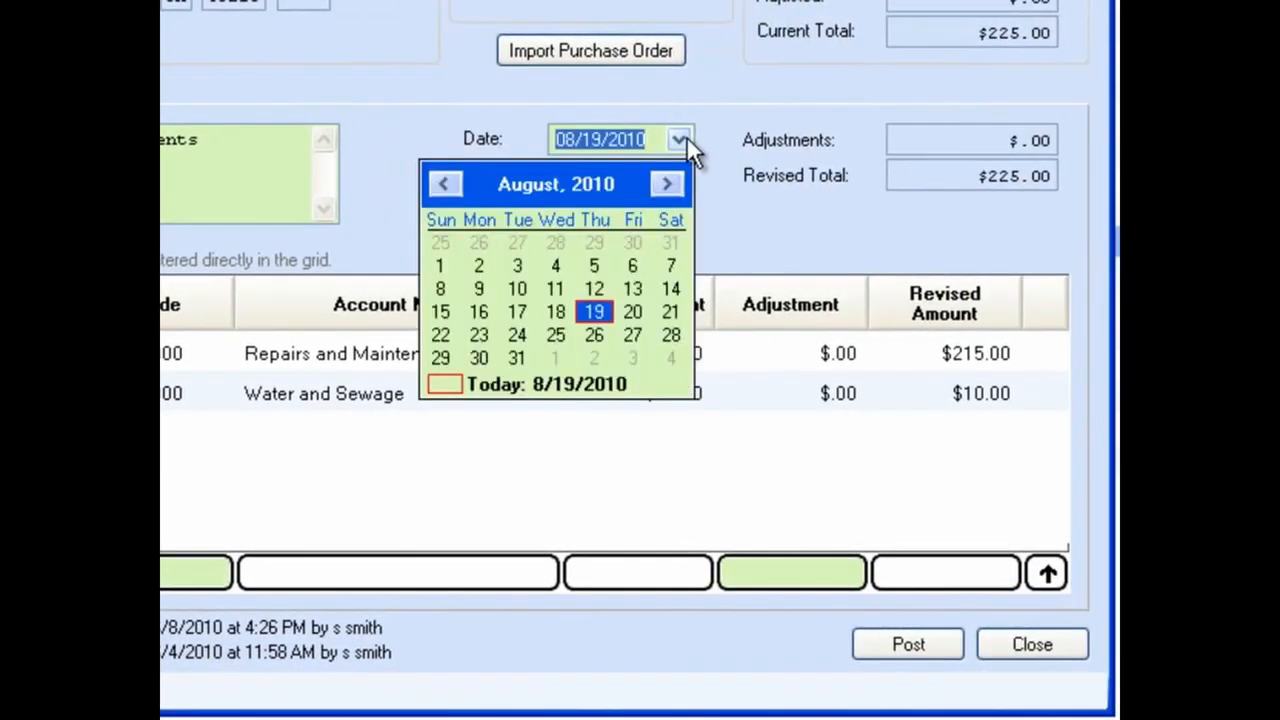
left_click(607, 139)
left_click(605, 140)
key("BackSpace")
key("BackSpace")
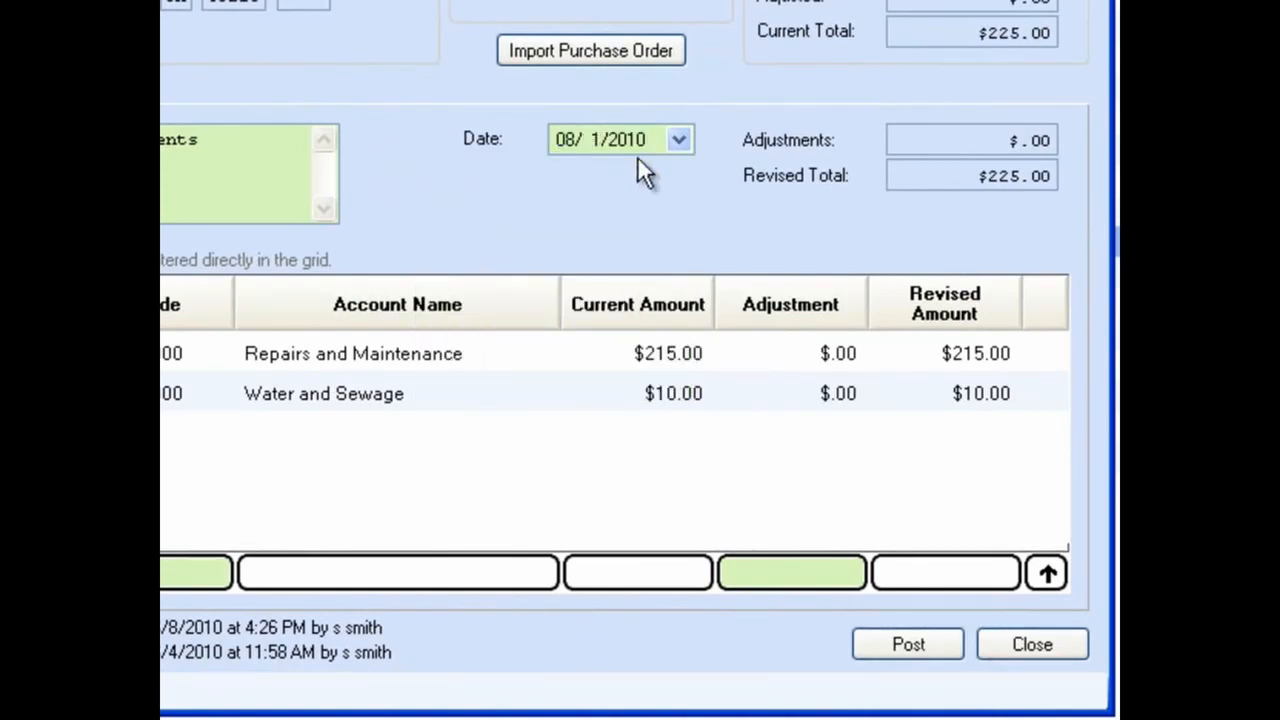
type("31")
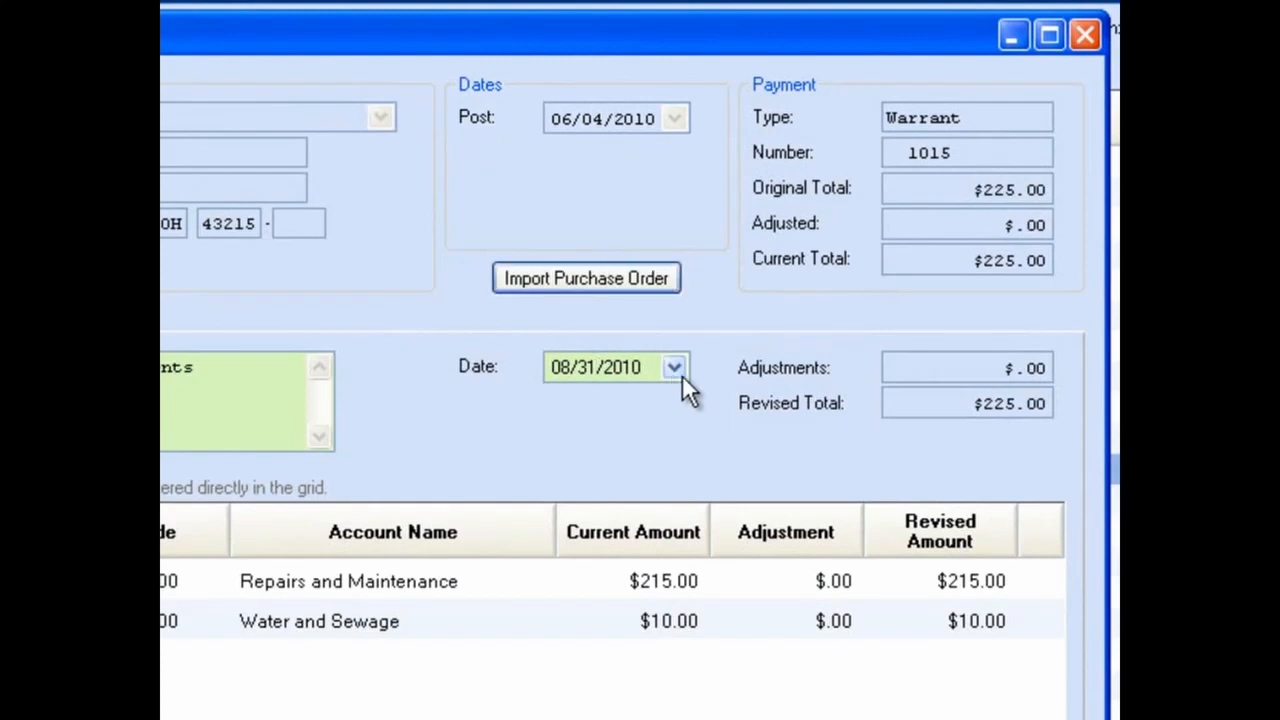
Step: Import PO Regular purchase order 11-2010 with its pipe repair detail line into the adjustment
left_click(576, 282)
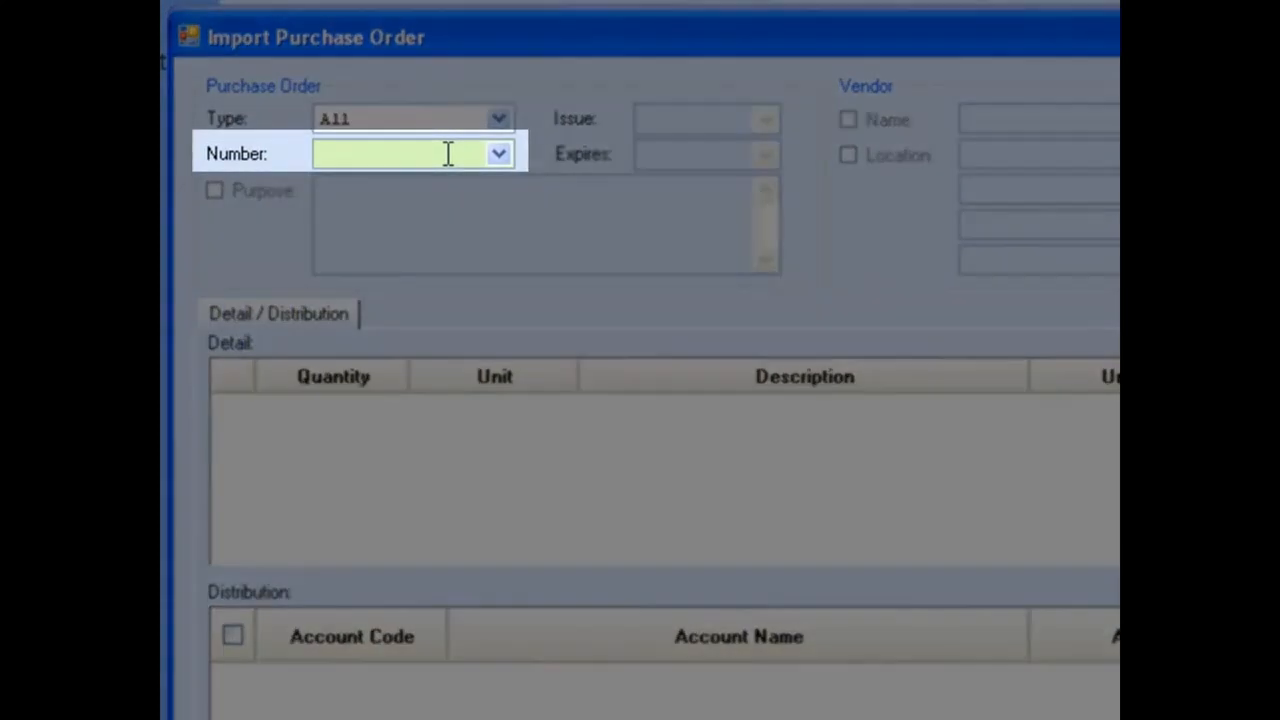
left_click(495, 152)
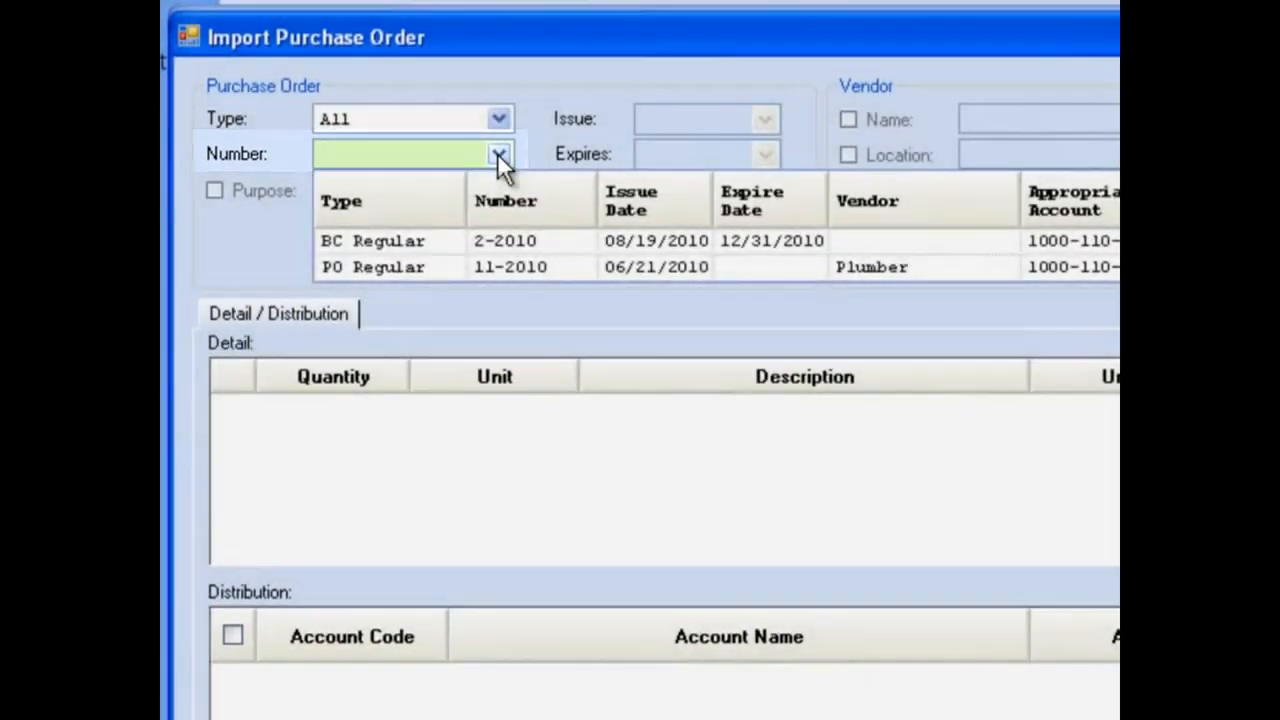
left_click(497, 153)
left_click(501, 116)
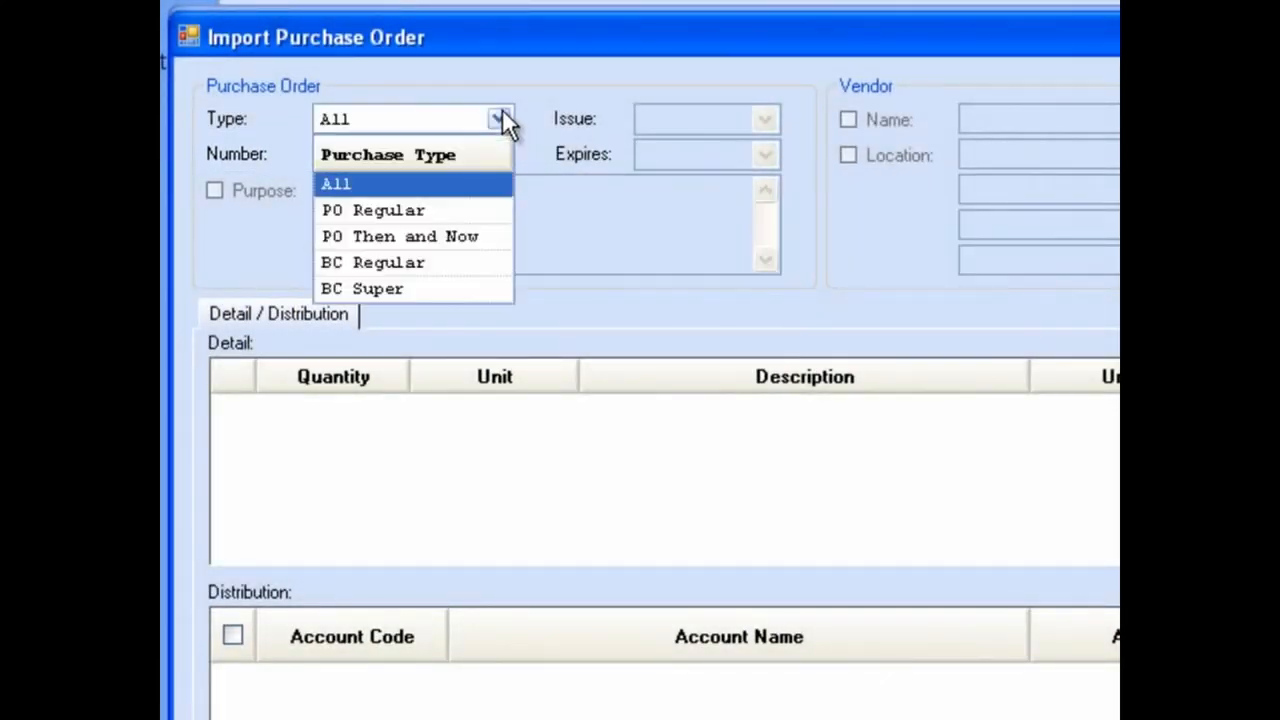
left_click(469, 211)
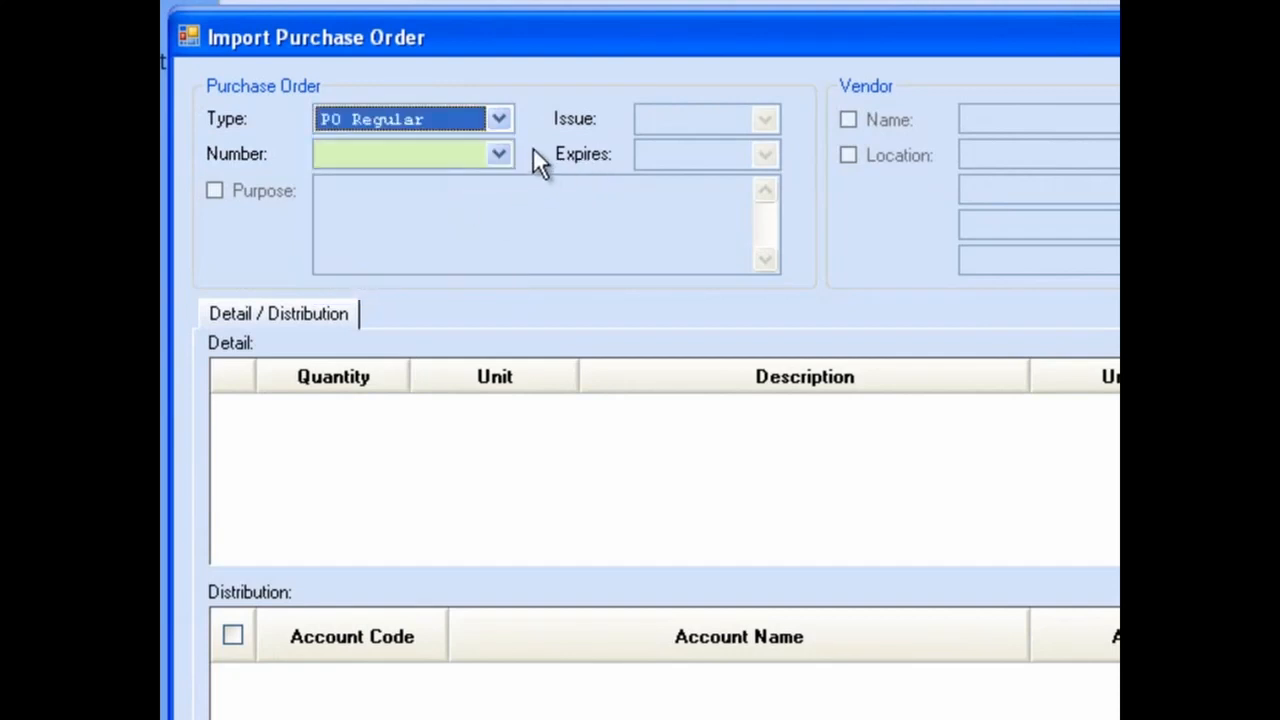
left_click(500, 153)
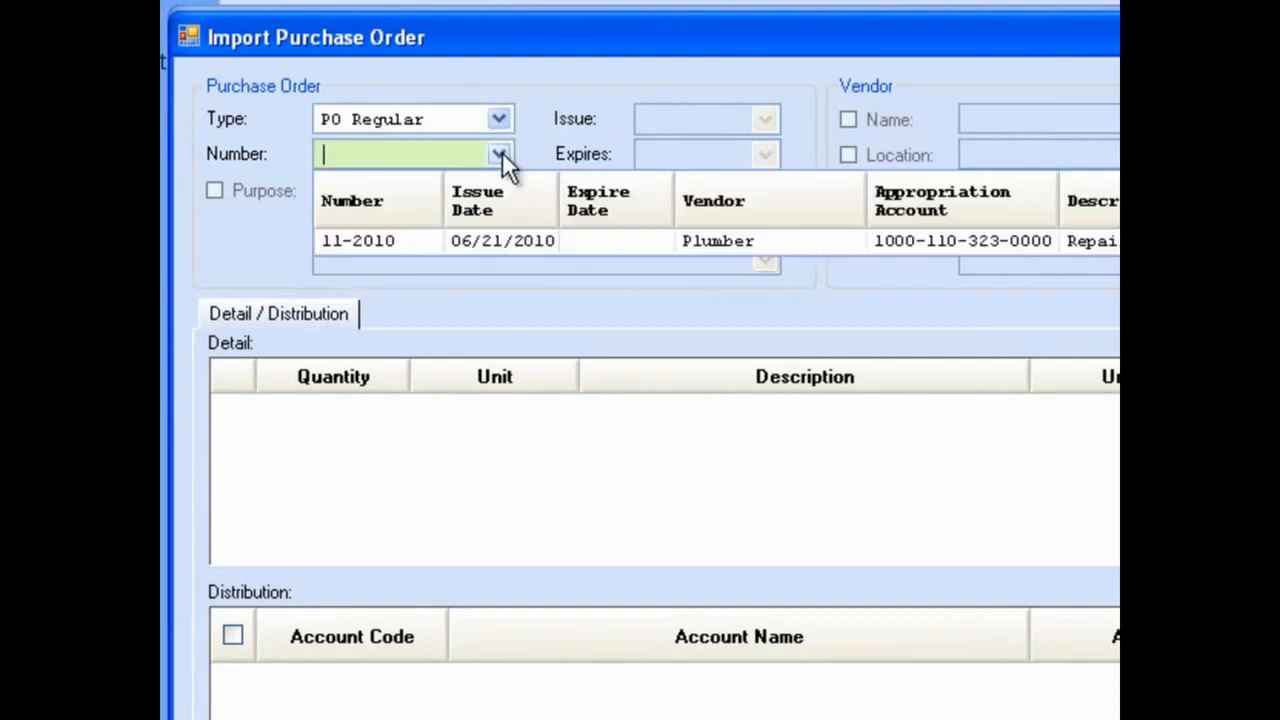
left_click(526, 240)
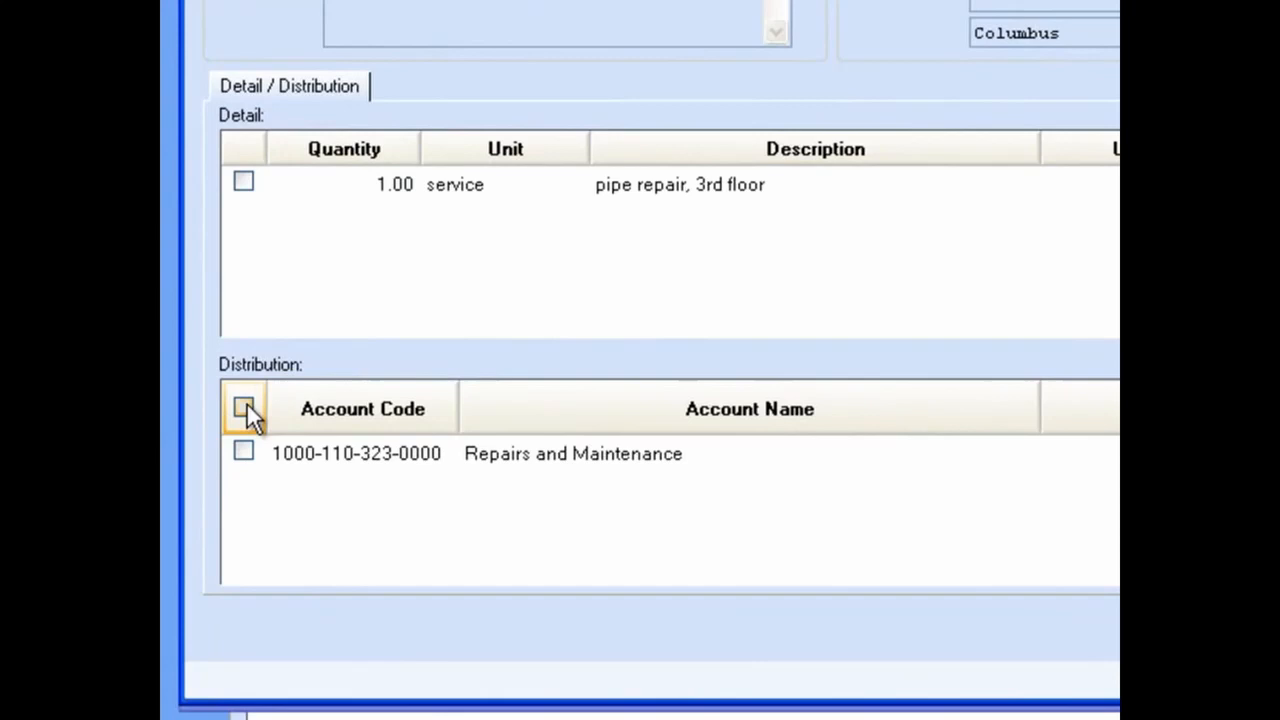
left_click(243, 408)
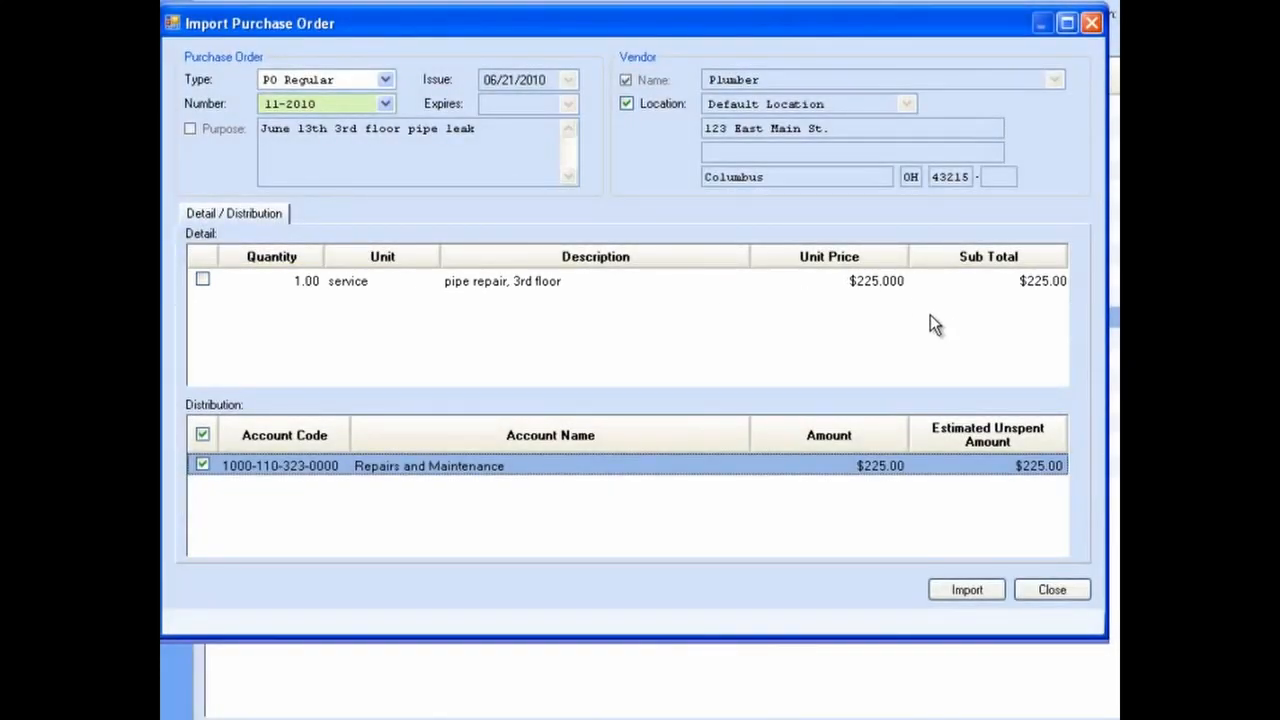
left_click(967, 589)
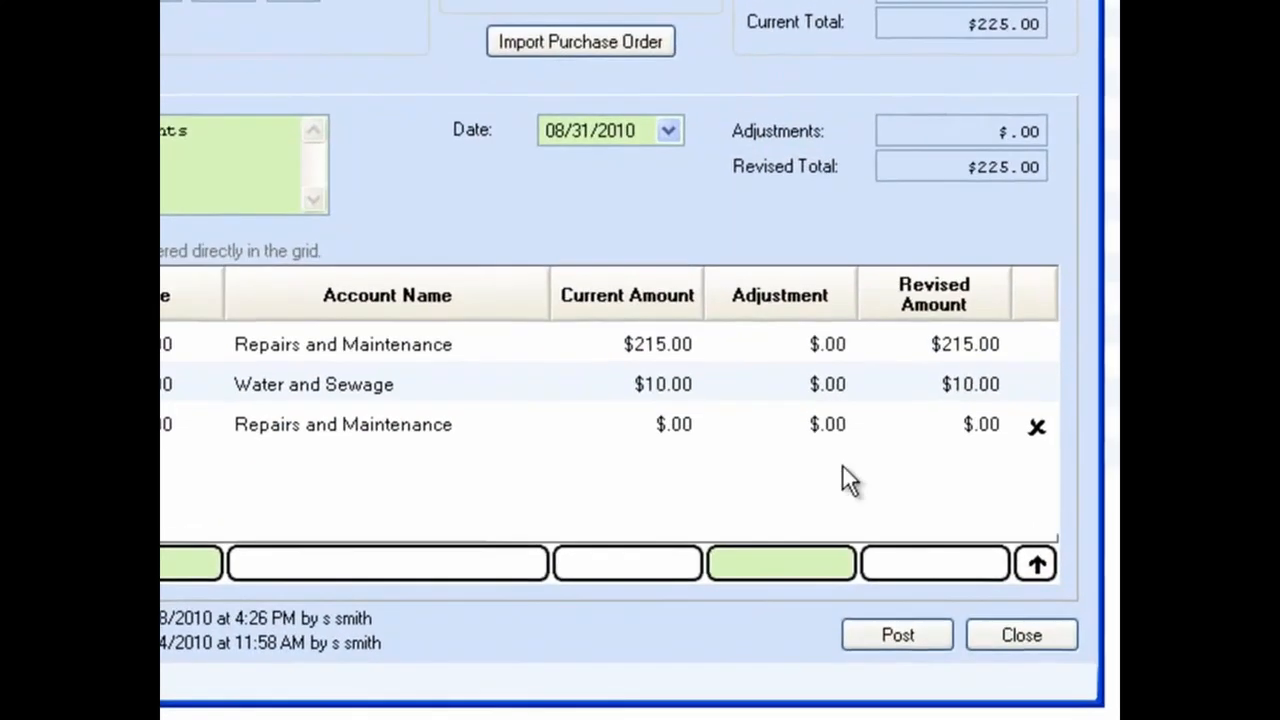
Step: Adjust the 5-2010 Repairs and Maintenance line by -15 and the imported 11-2010 line by 200
left_click(842, 345)
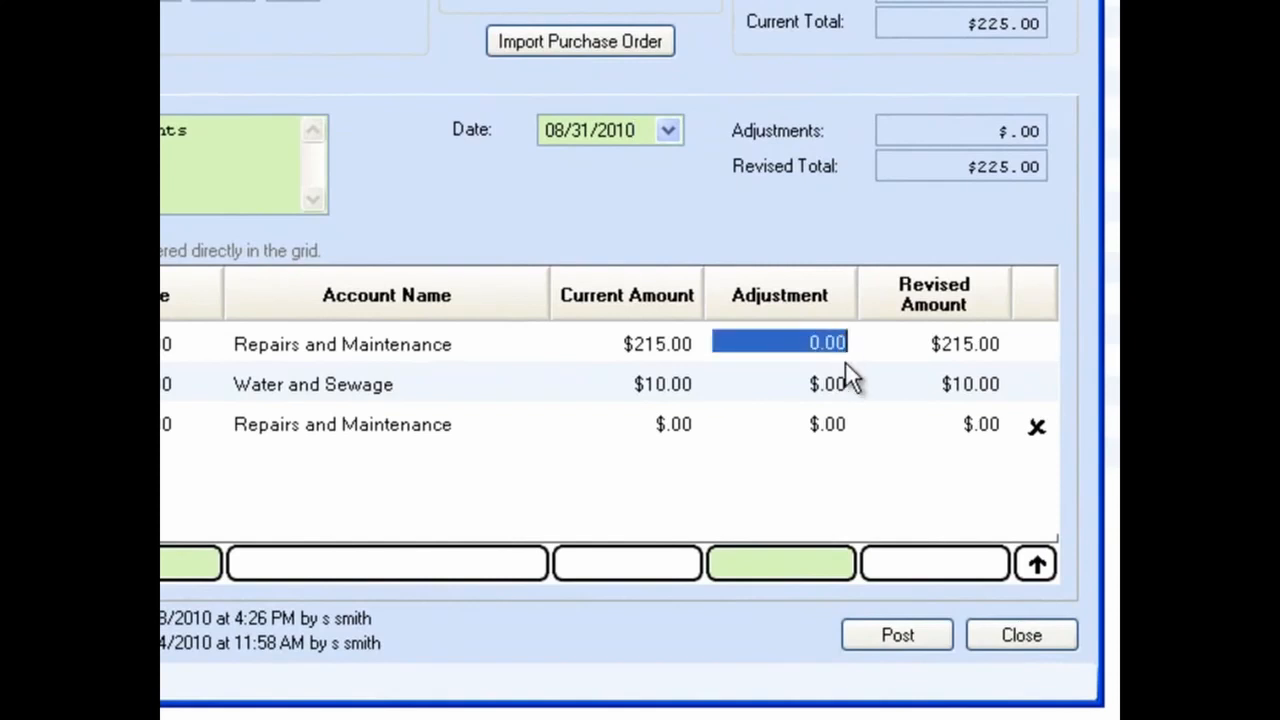
type("-15")
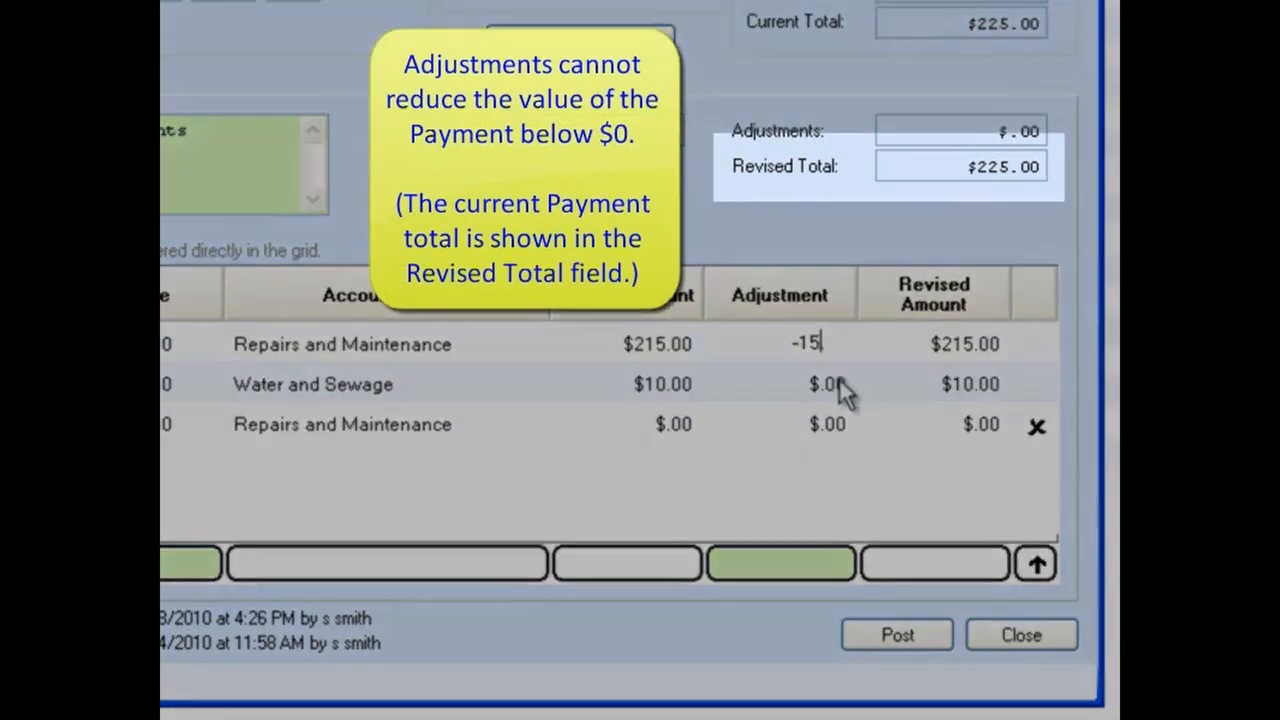
left_click(842, 388)
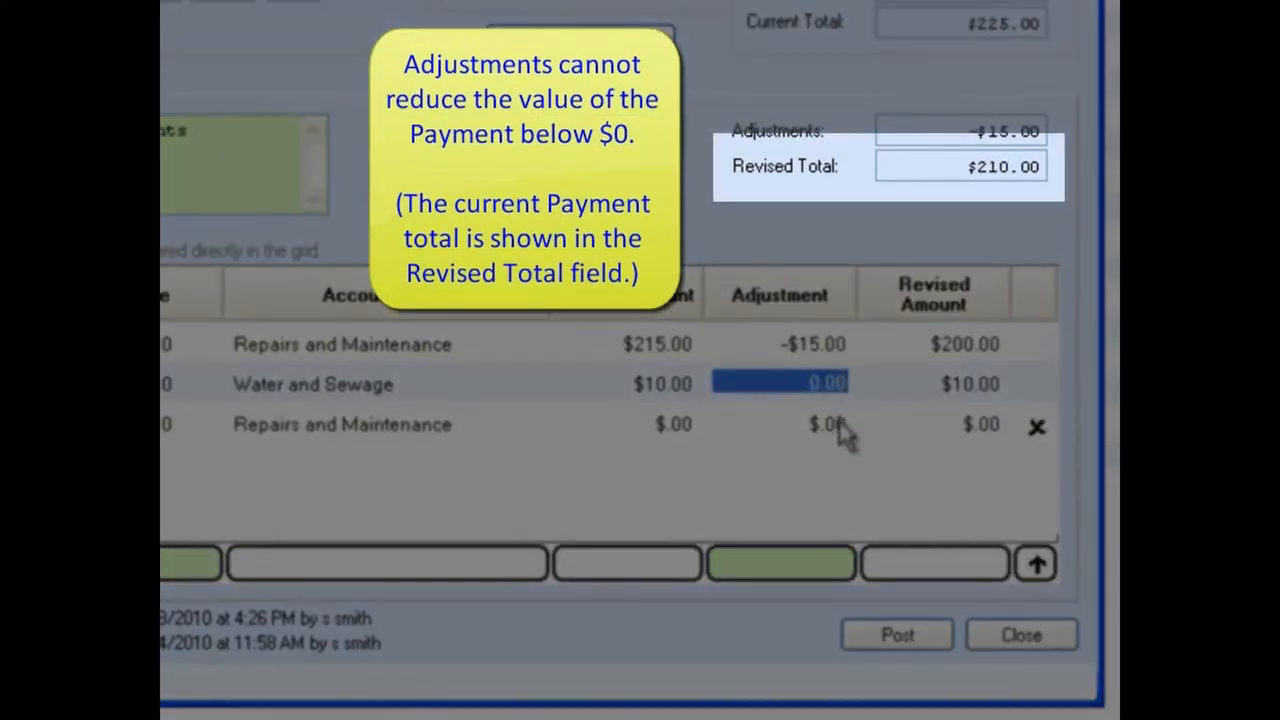
left_click(838, 422)
type("200.")
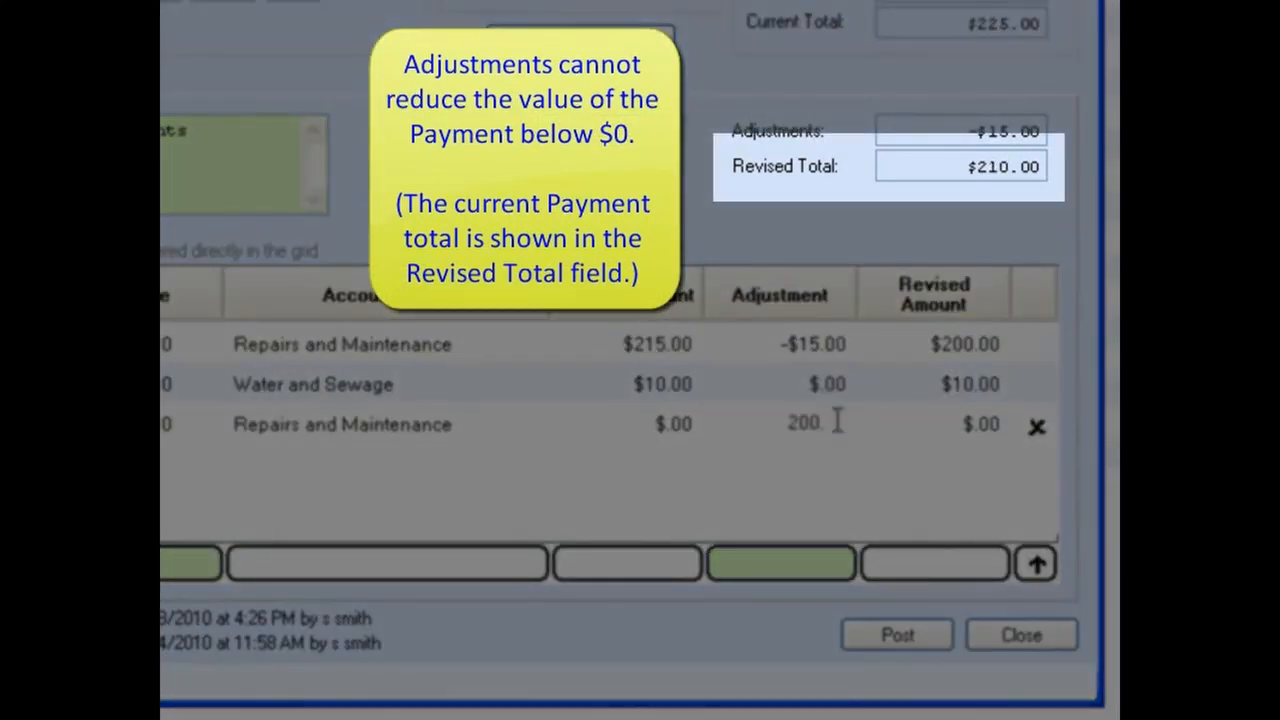
key("Tab")
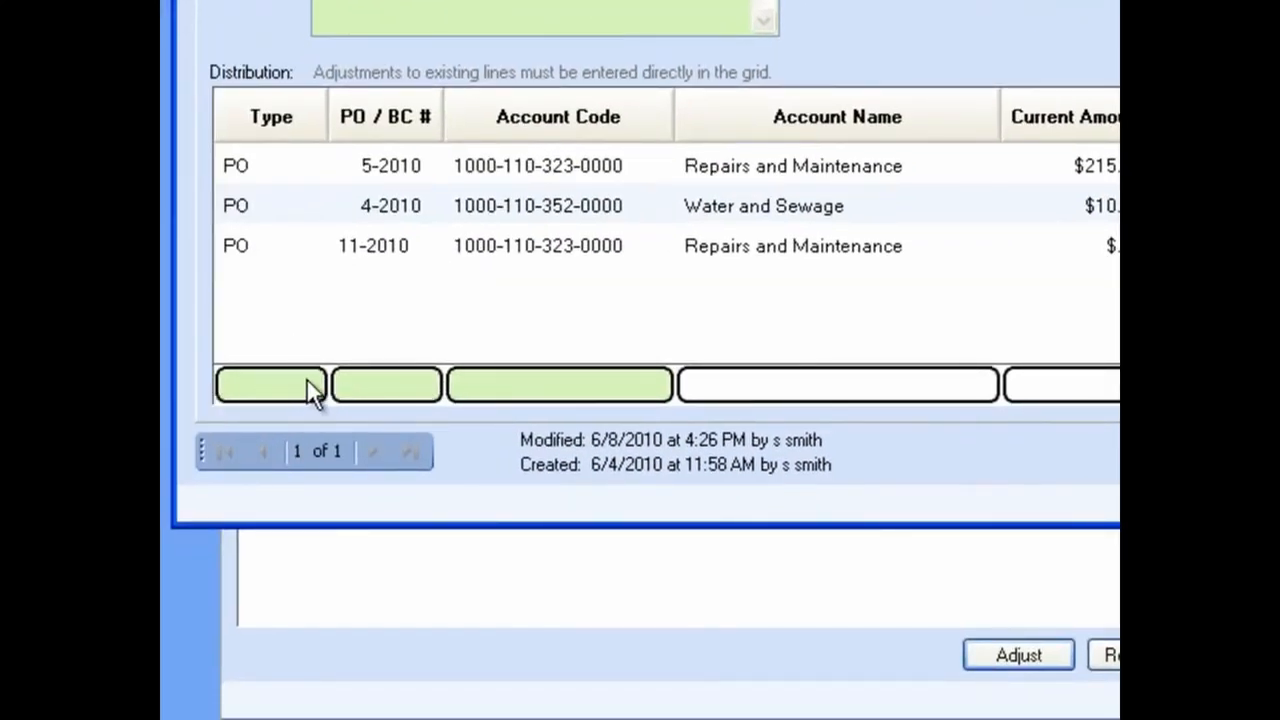
left_click(316, 382)
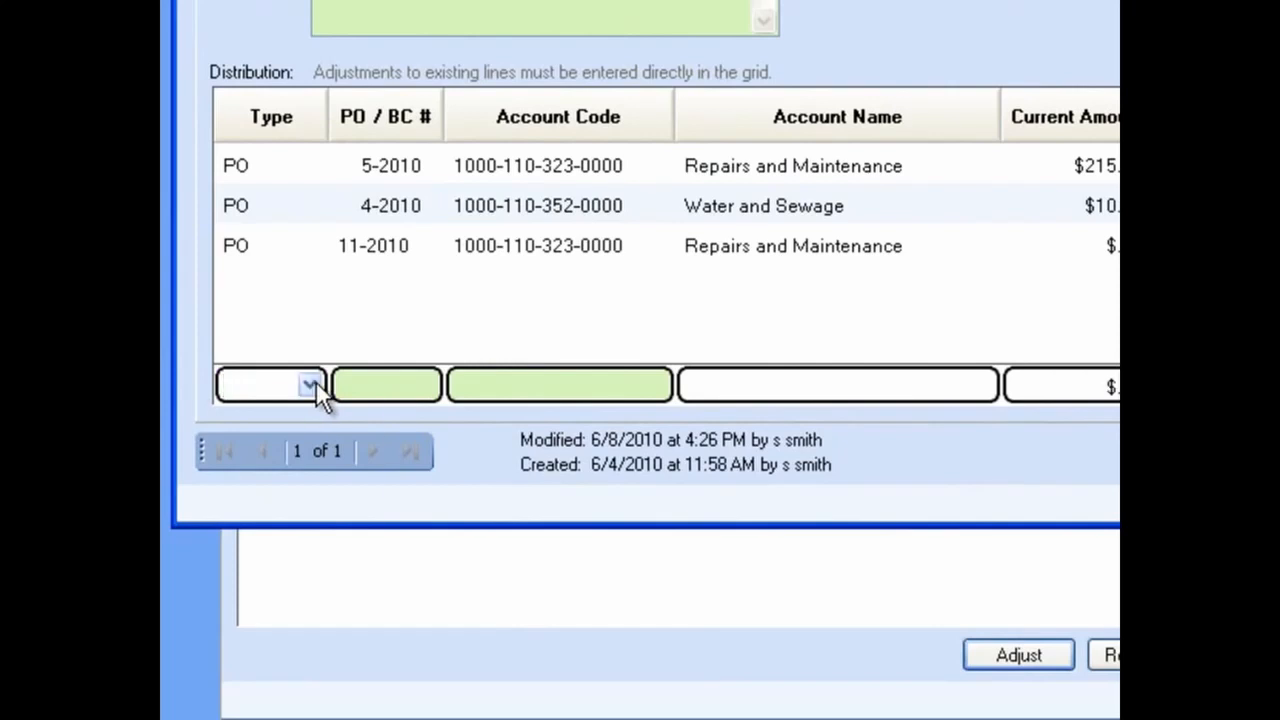
left_click(312, 384)
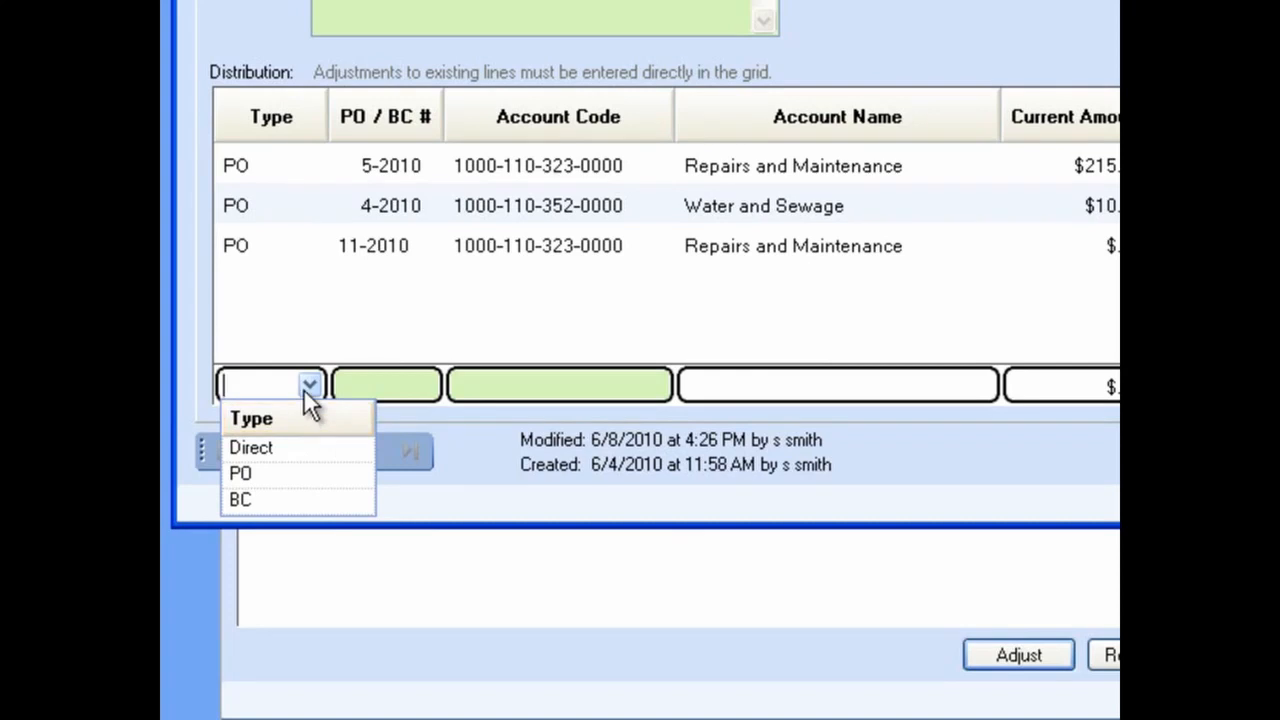
type("Dir")
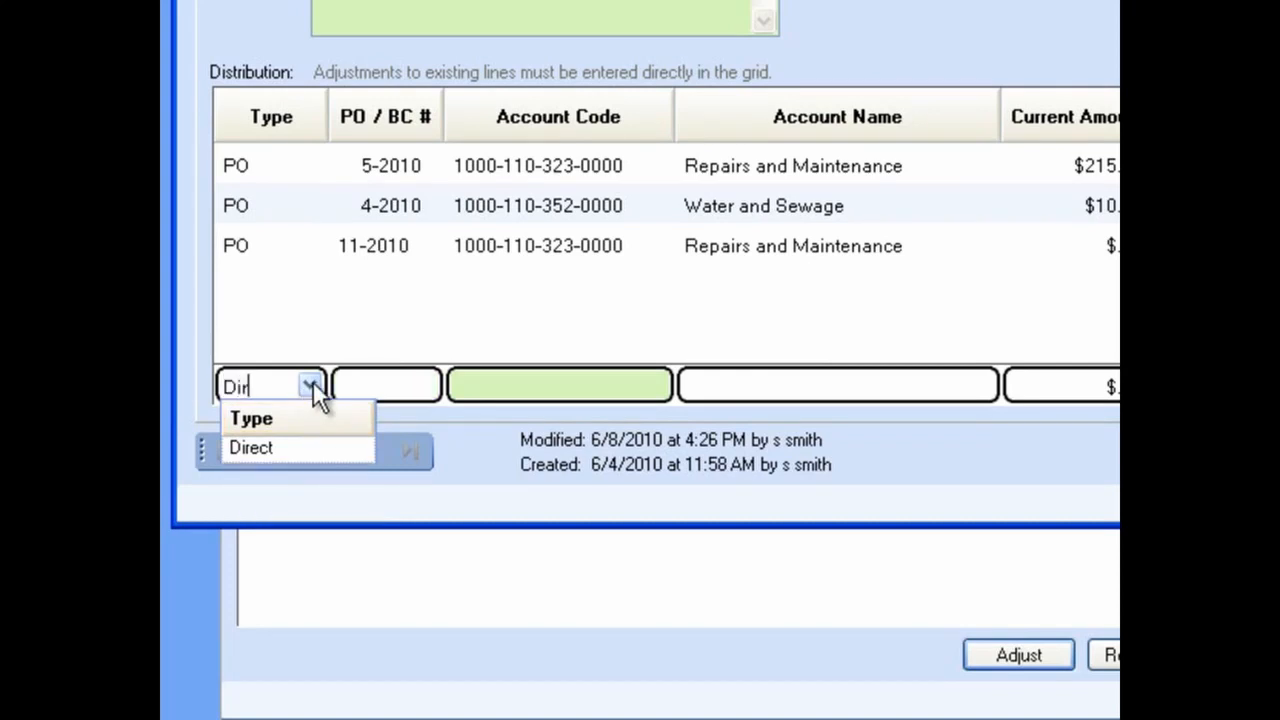
left_click(283, 450)
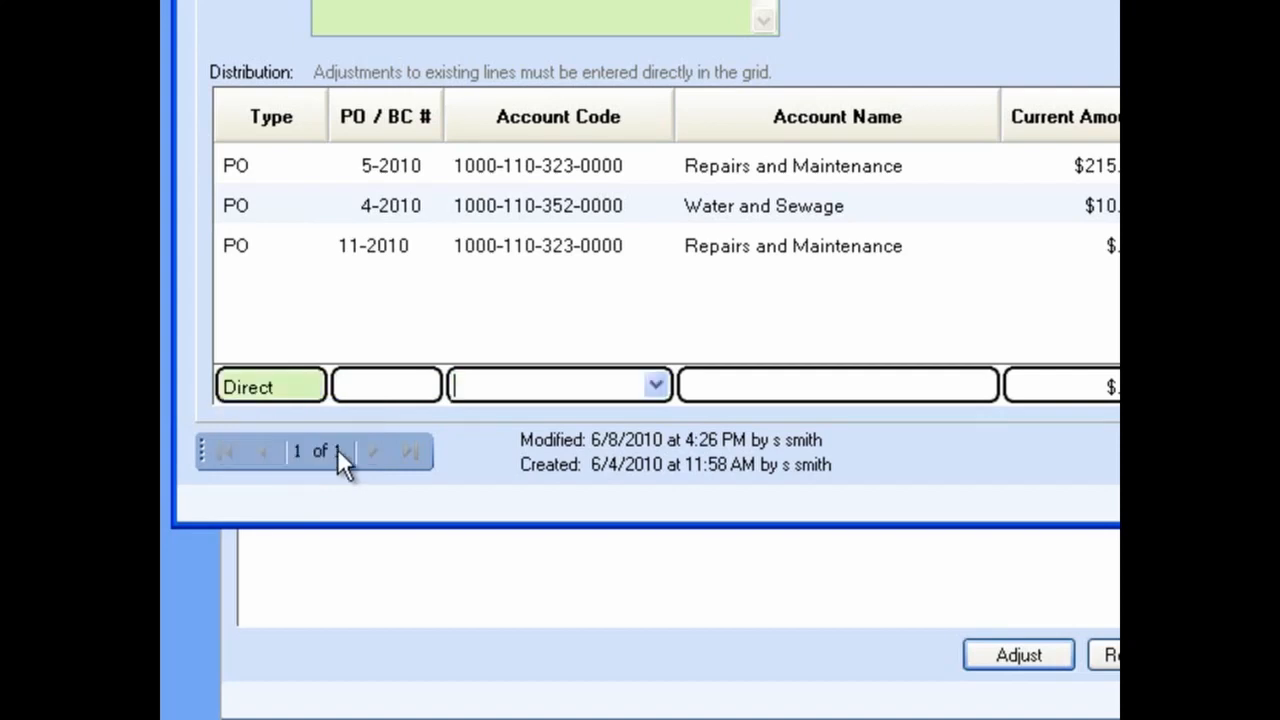
left_click(657, 389)
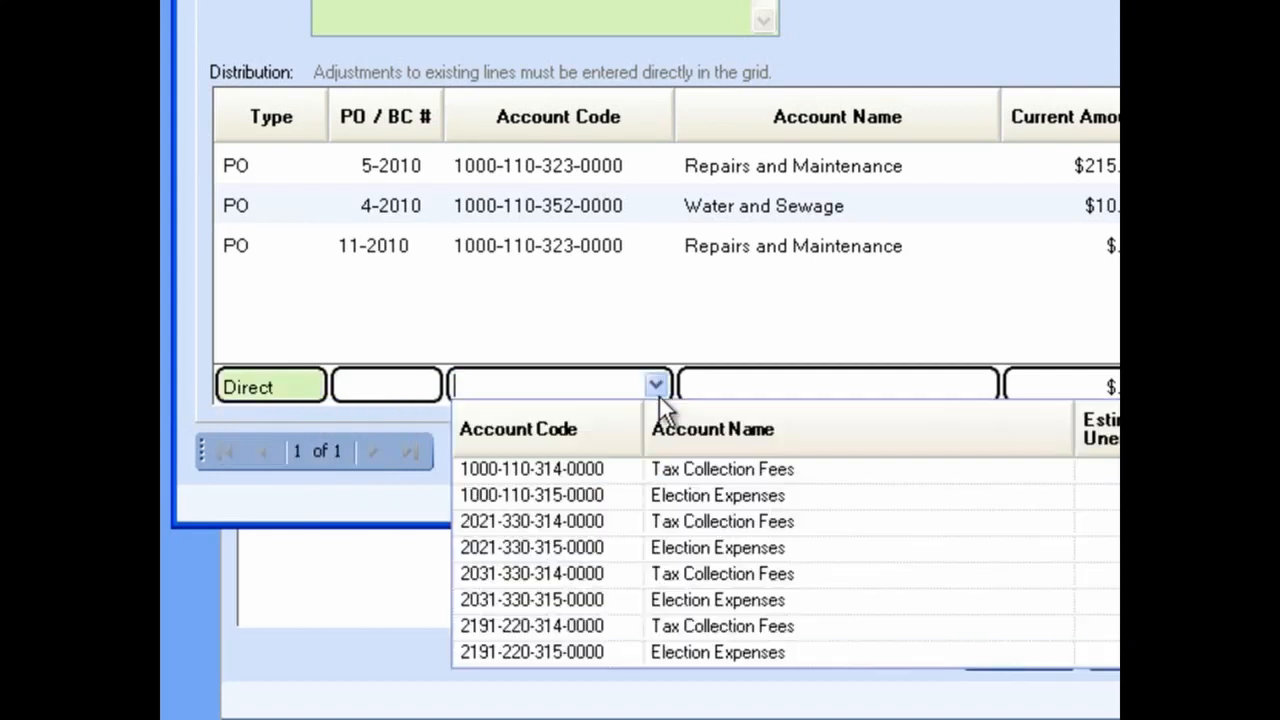
left_click(700, 474)
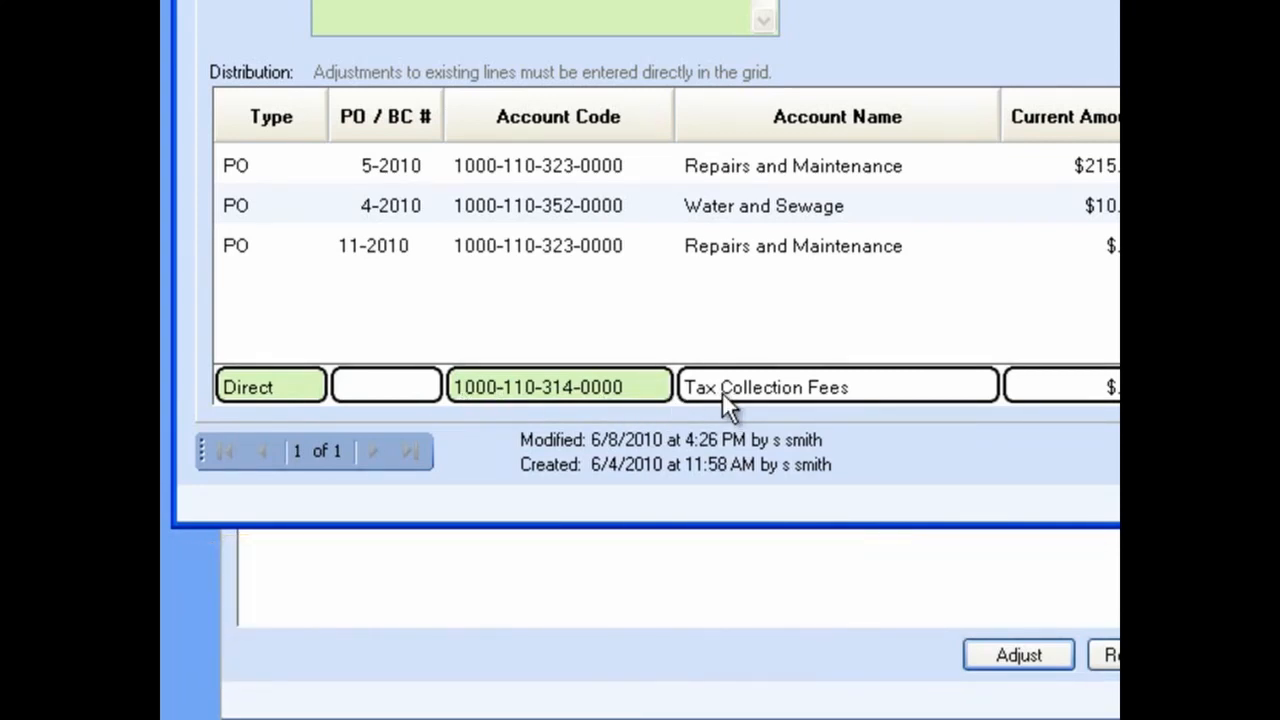
key("Escape")
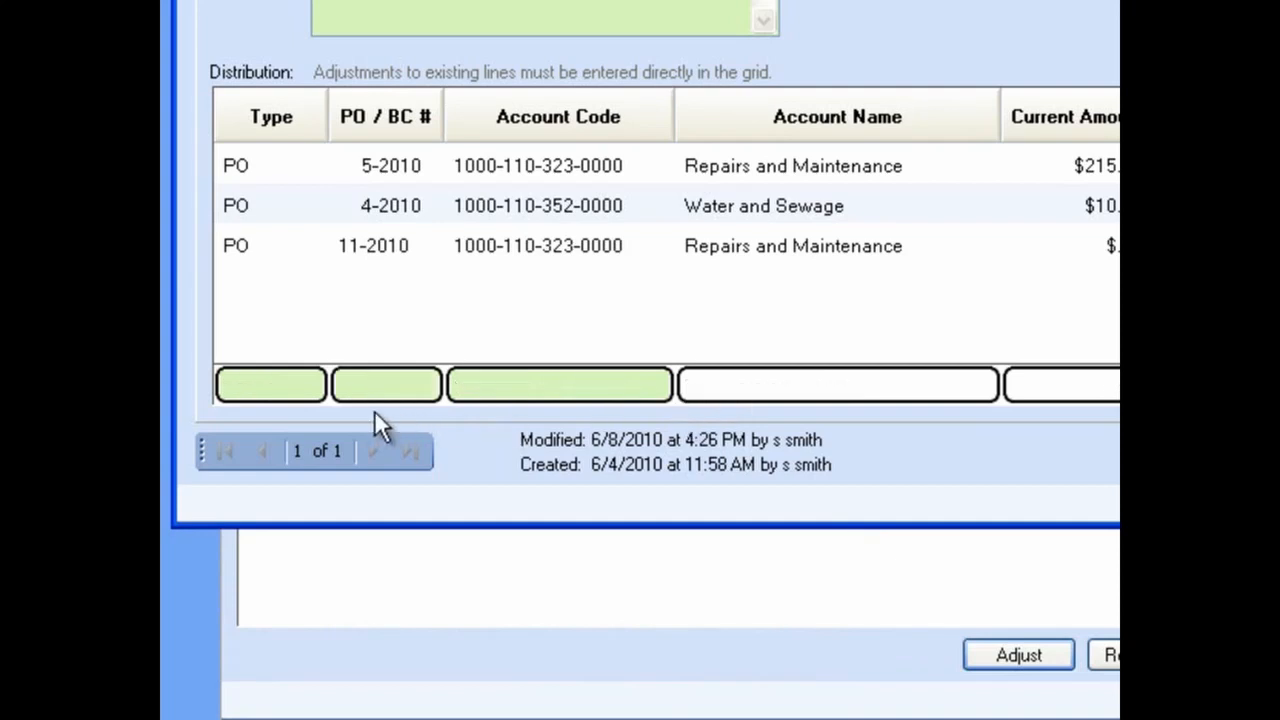
Step: Add a blanket certificate line for BC 2-2010 with an adjustment of 100 and insert it into the distribution
left_click(313, 387)
left_click(311, 385)
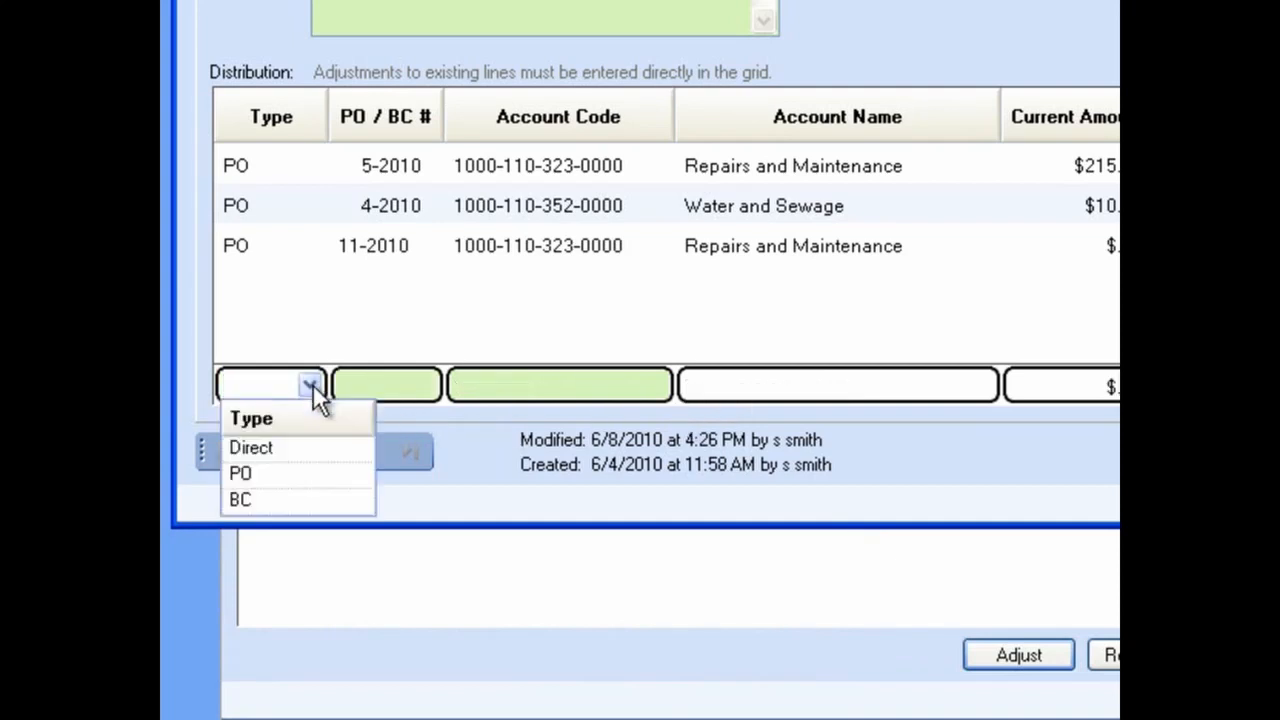
left_click(313, 500)
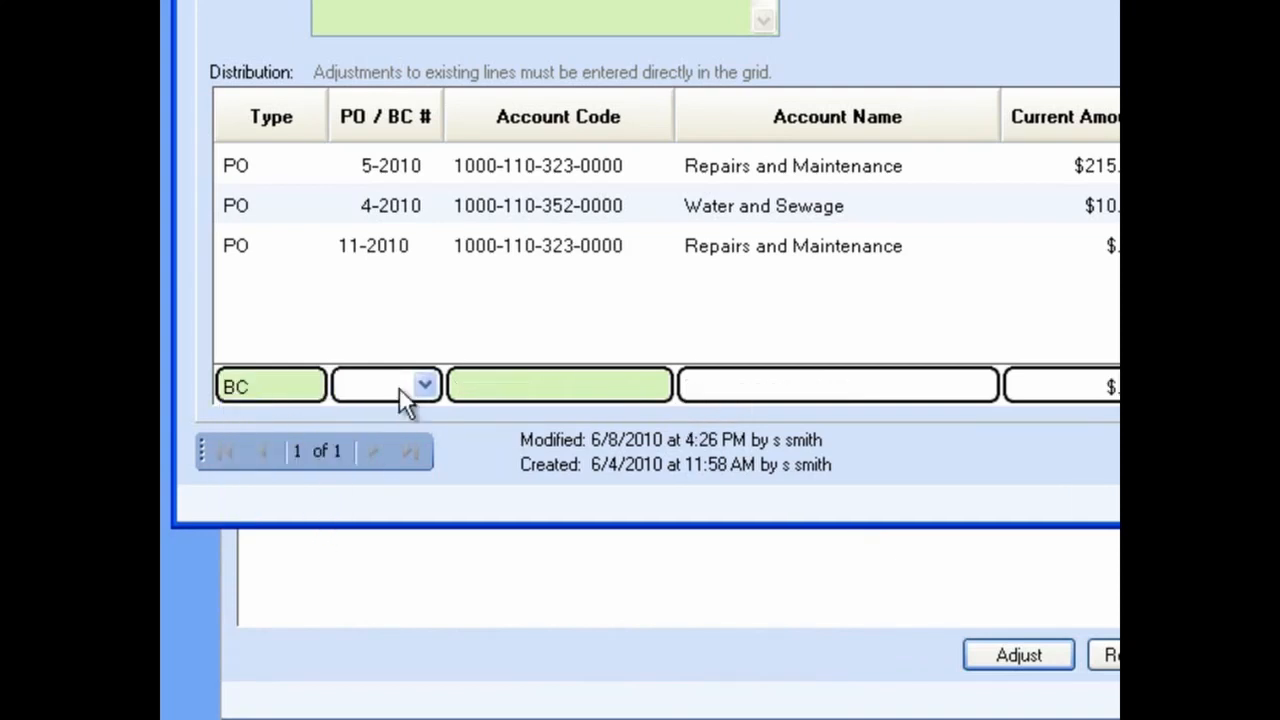
left_click(424, 386)
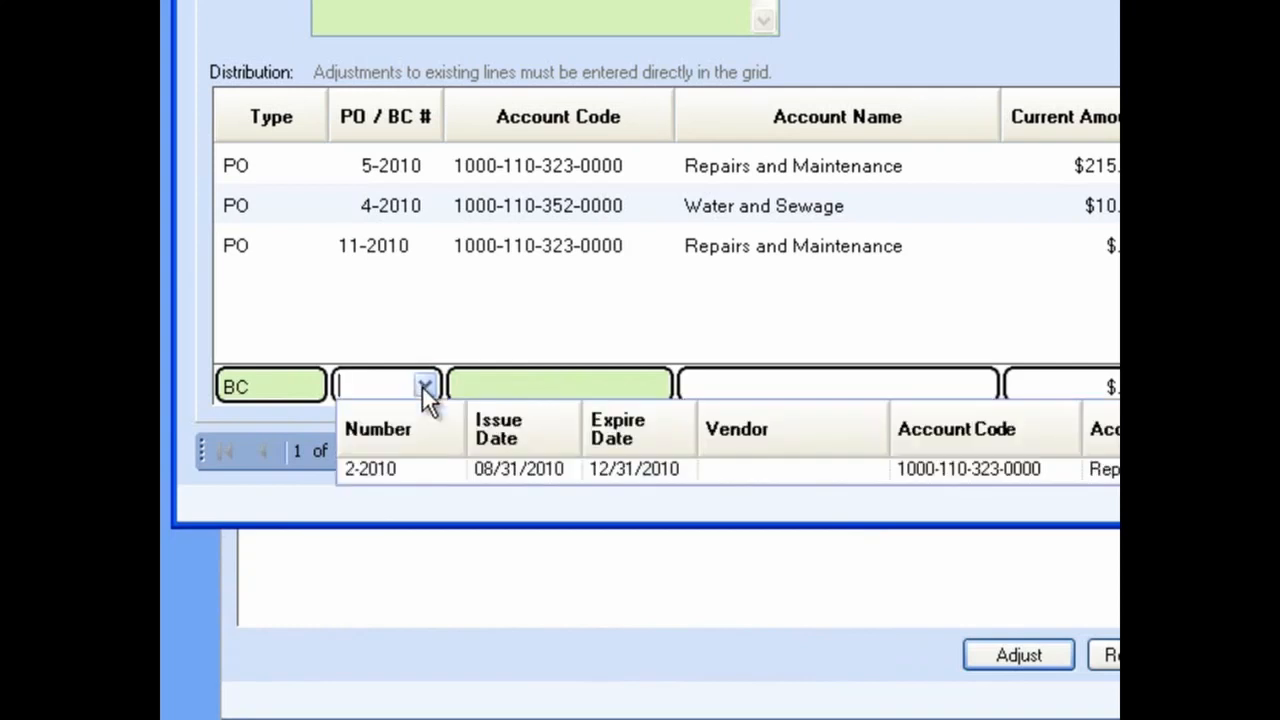
left_click(521, 468)
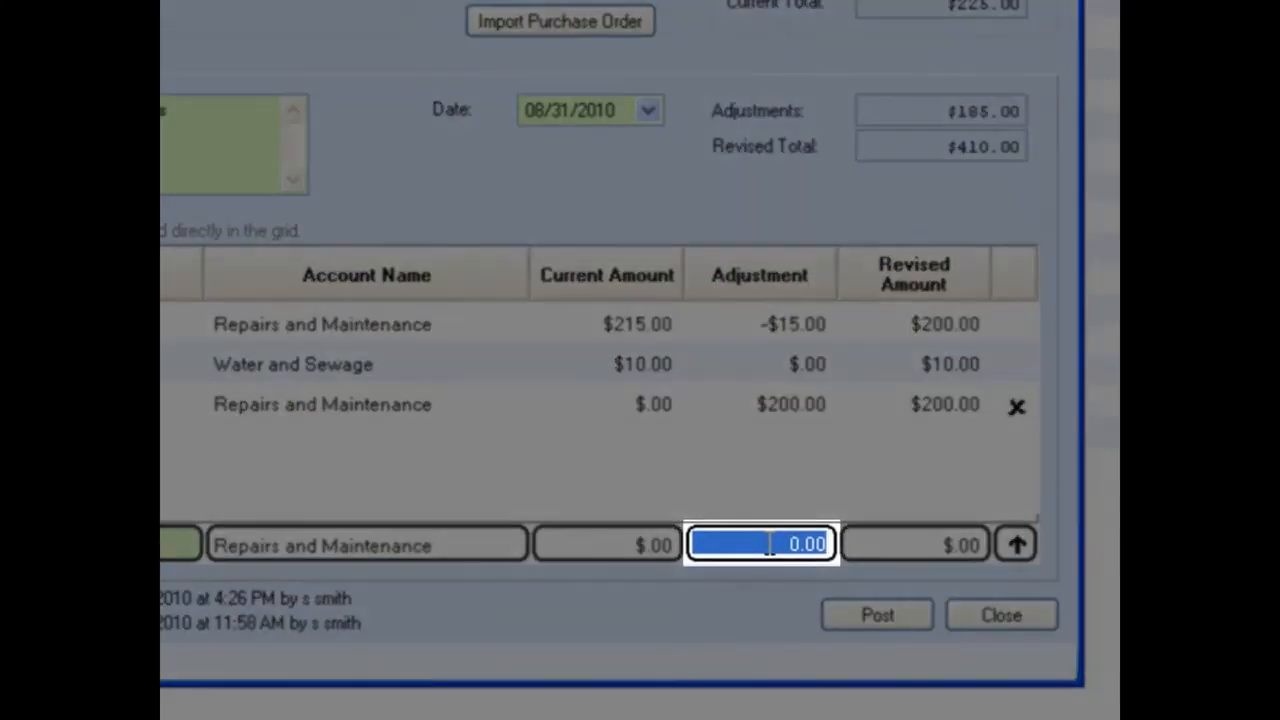
key("BackSpace")
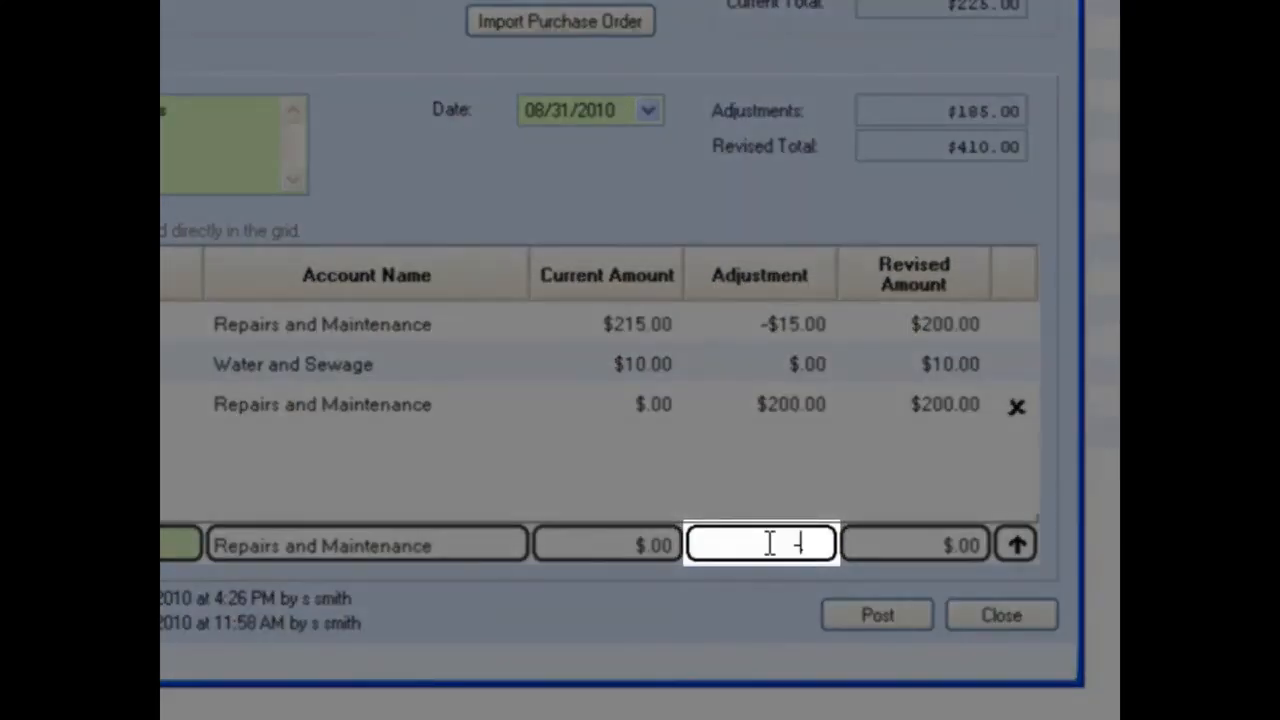
type("-100")
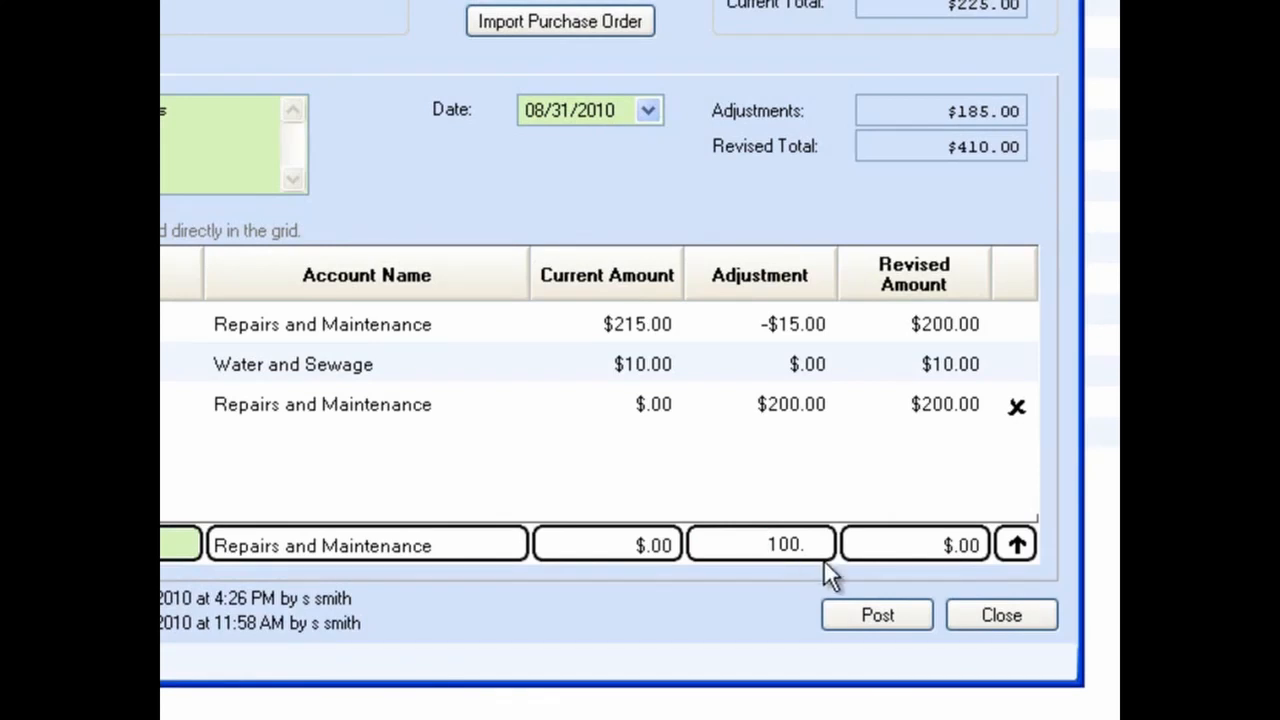
left_click(920, 554)
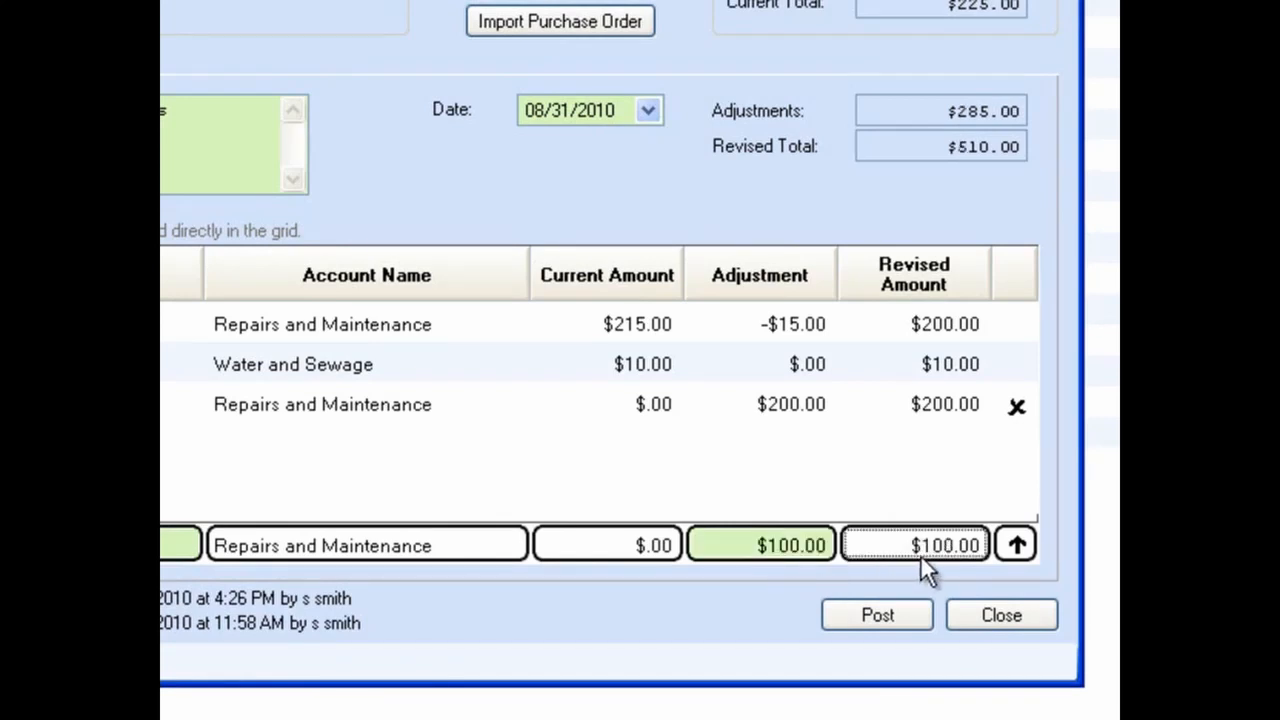
left_click(1022, 547)
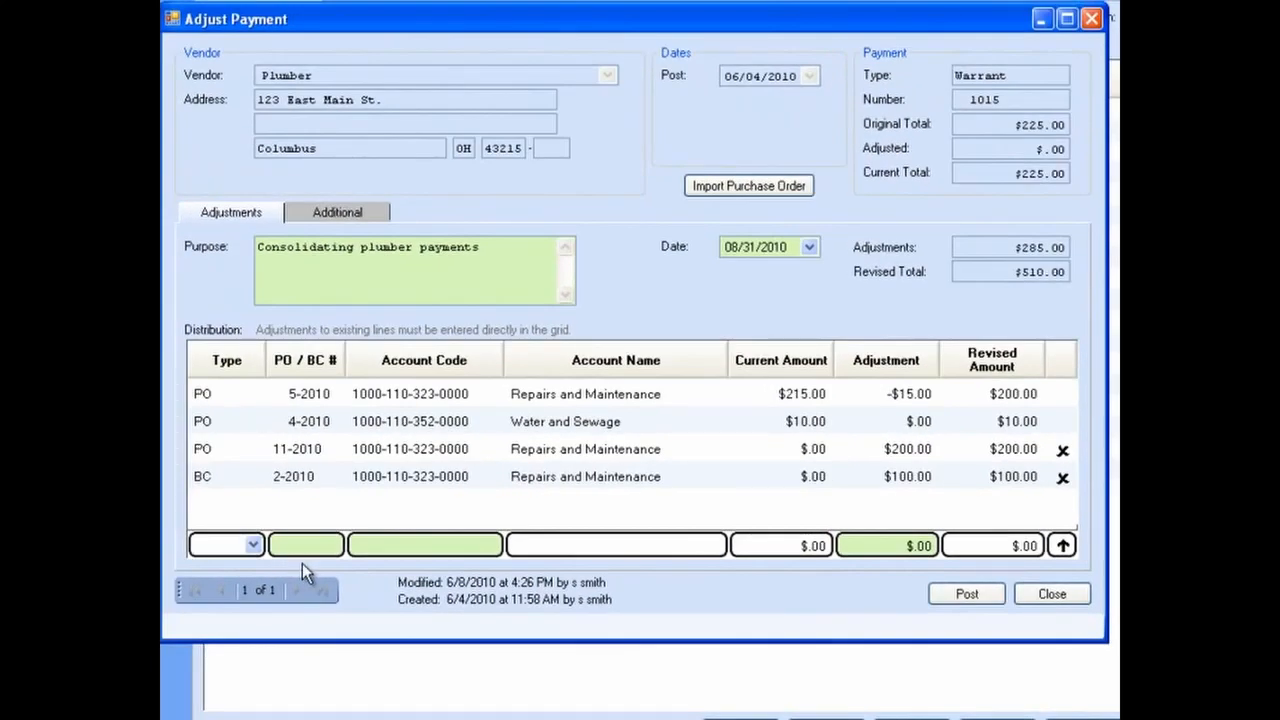
Step: Add a purchase order line for PO 16-2010 with an adjustment of 50
left_click(253, 545)
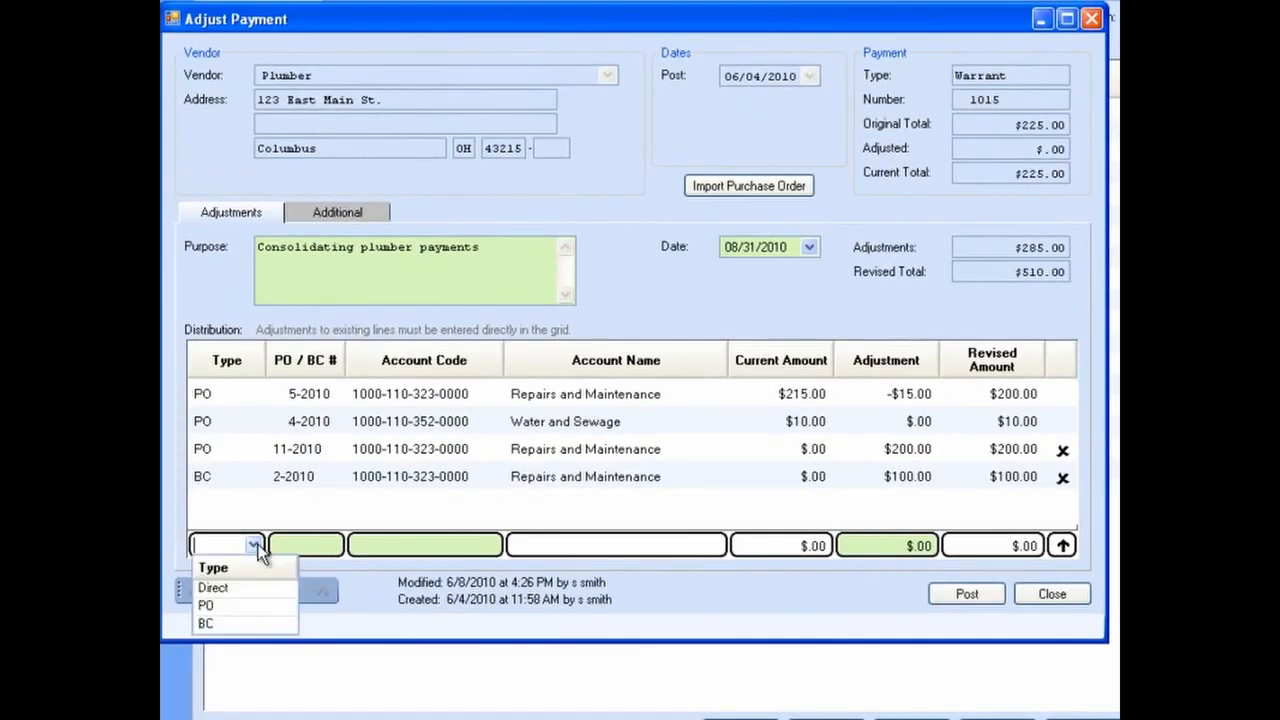
left_click(251, 605)
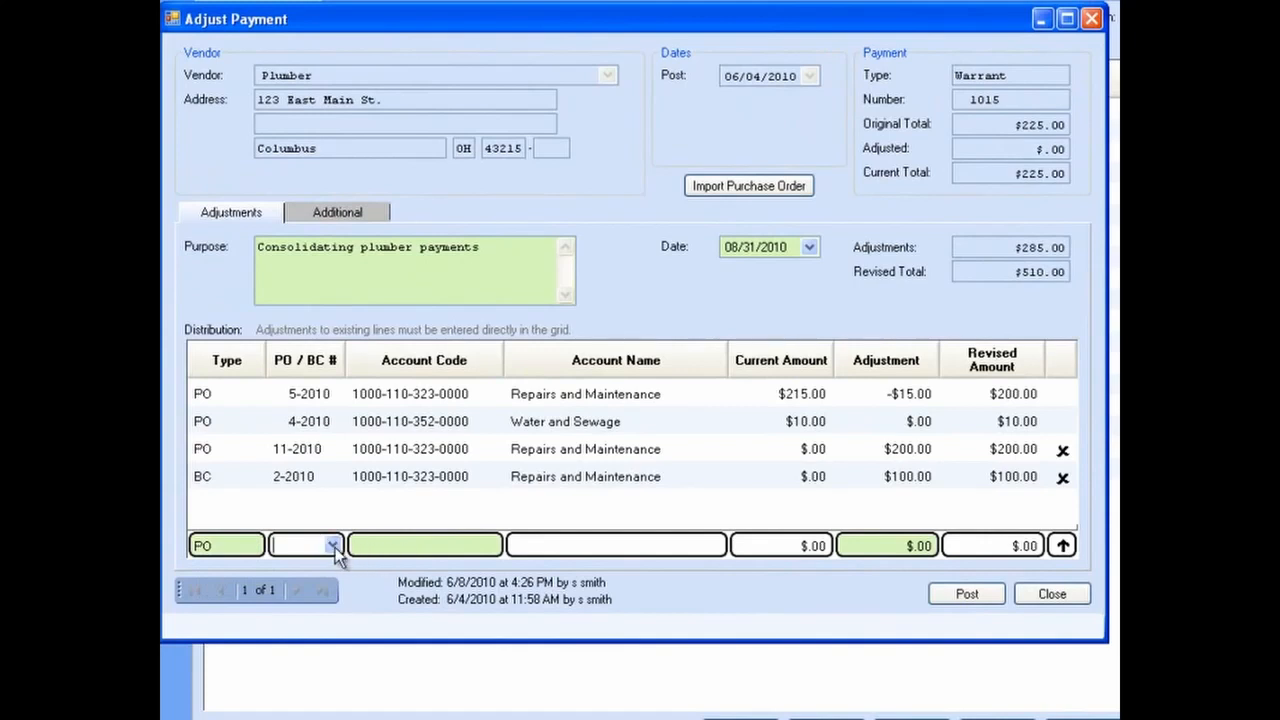
left_click(333, 545)
left_click(415, 618)
left_click(866, 550)
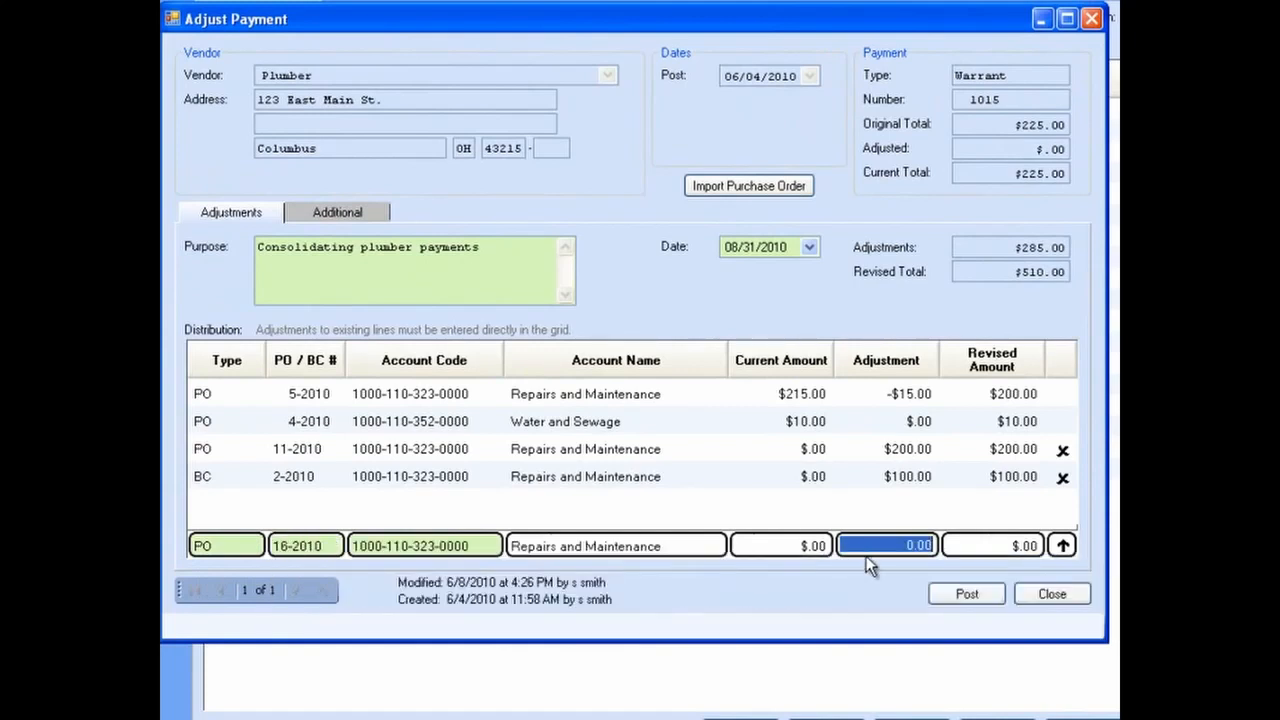
type("50")
key("Return")
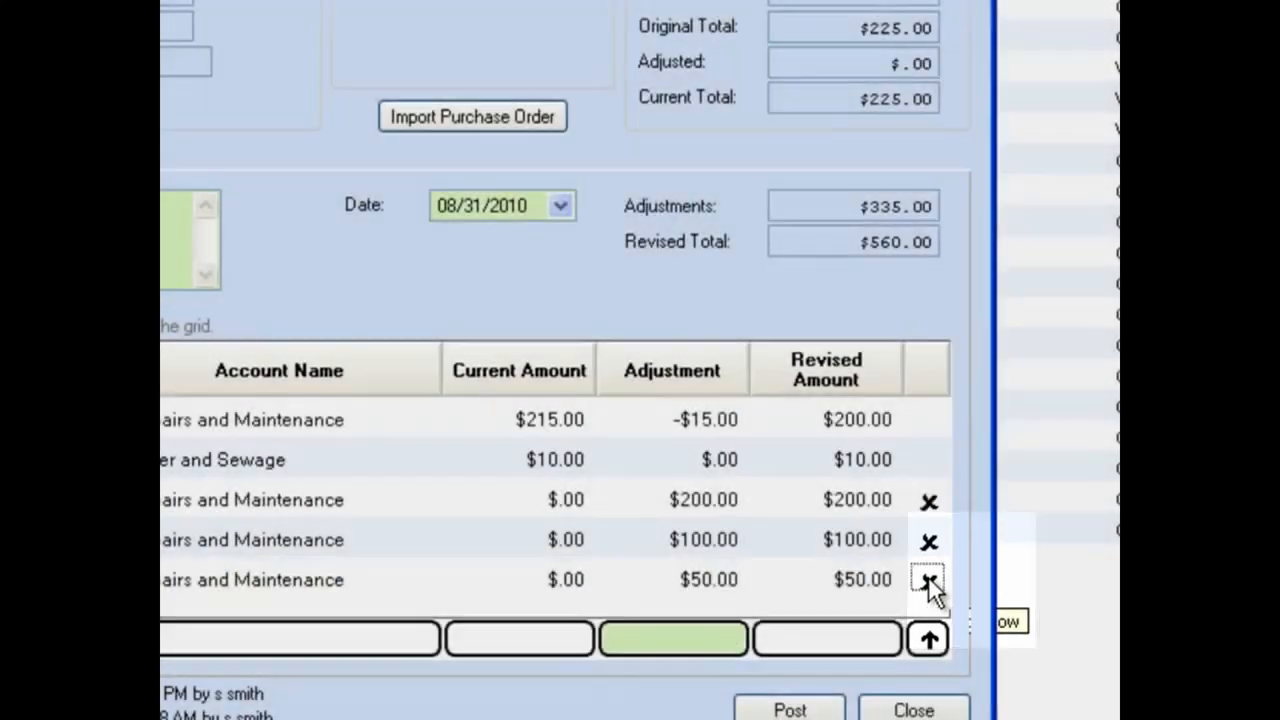
Step: Delete the added 16-2010 and 2-2010 lines from the distribution
left_click(930, 586)
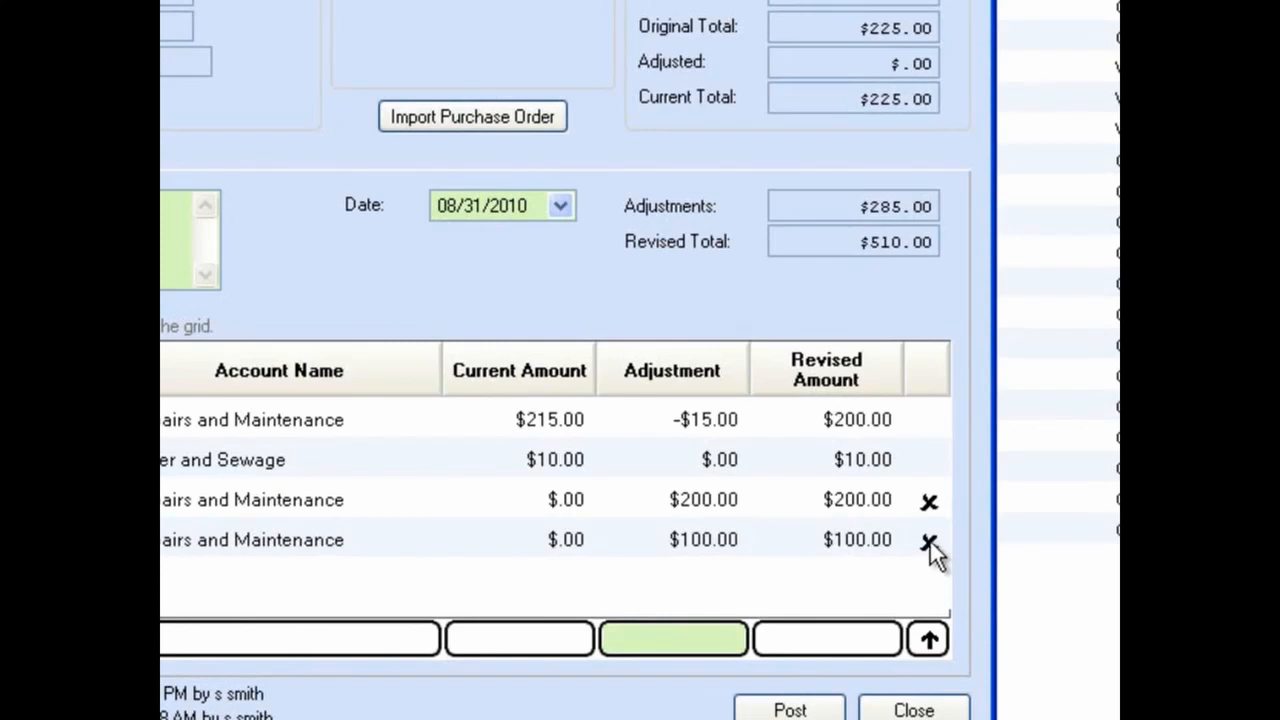
left_click(930, 546)
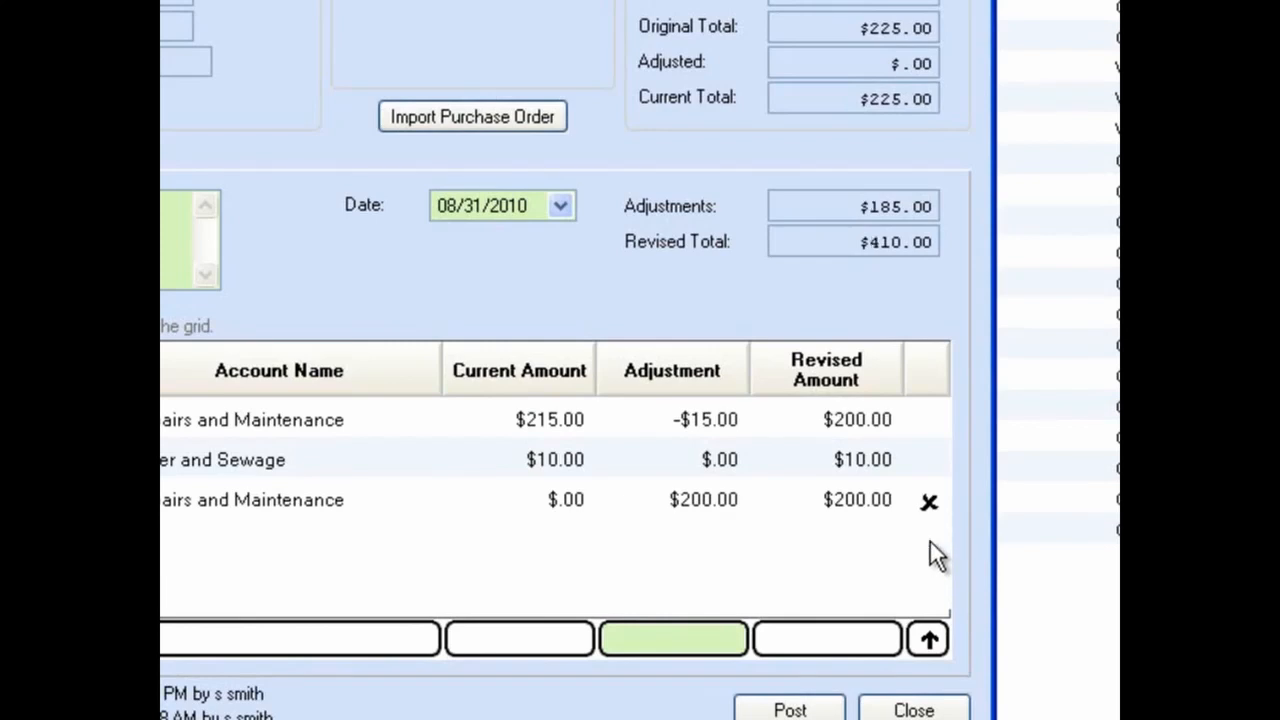
left_click(928, 458)
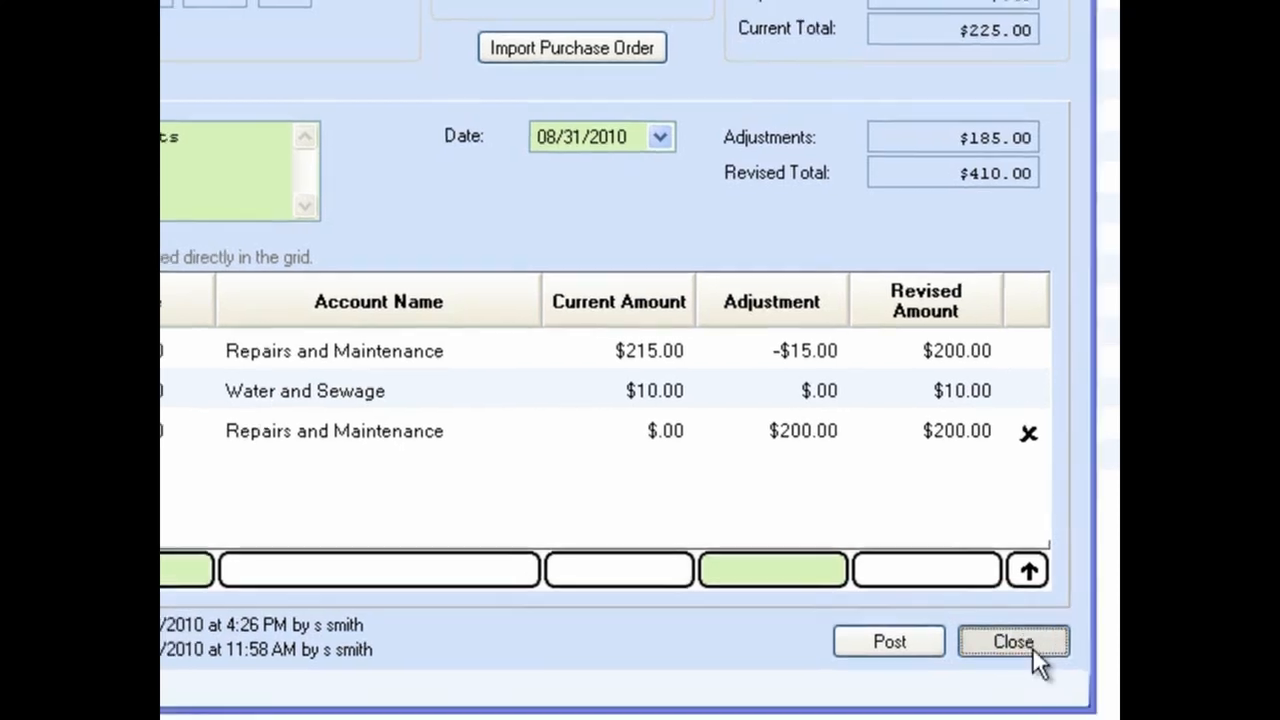
Step: Post the adjustment transaction and choose to print the adjustment report
left_click(1030, 645)
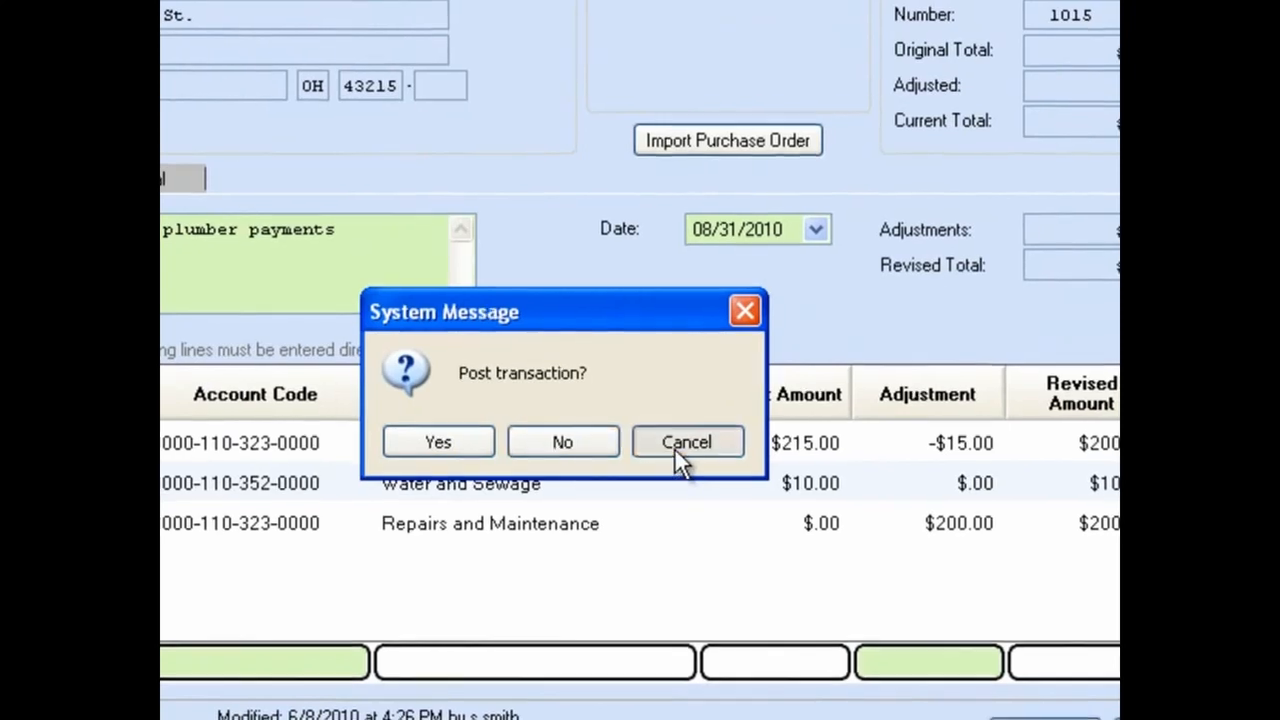
left_click(676, 449)
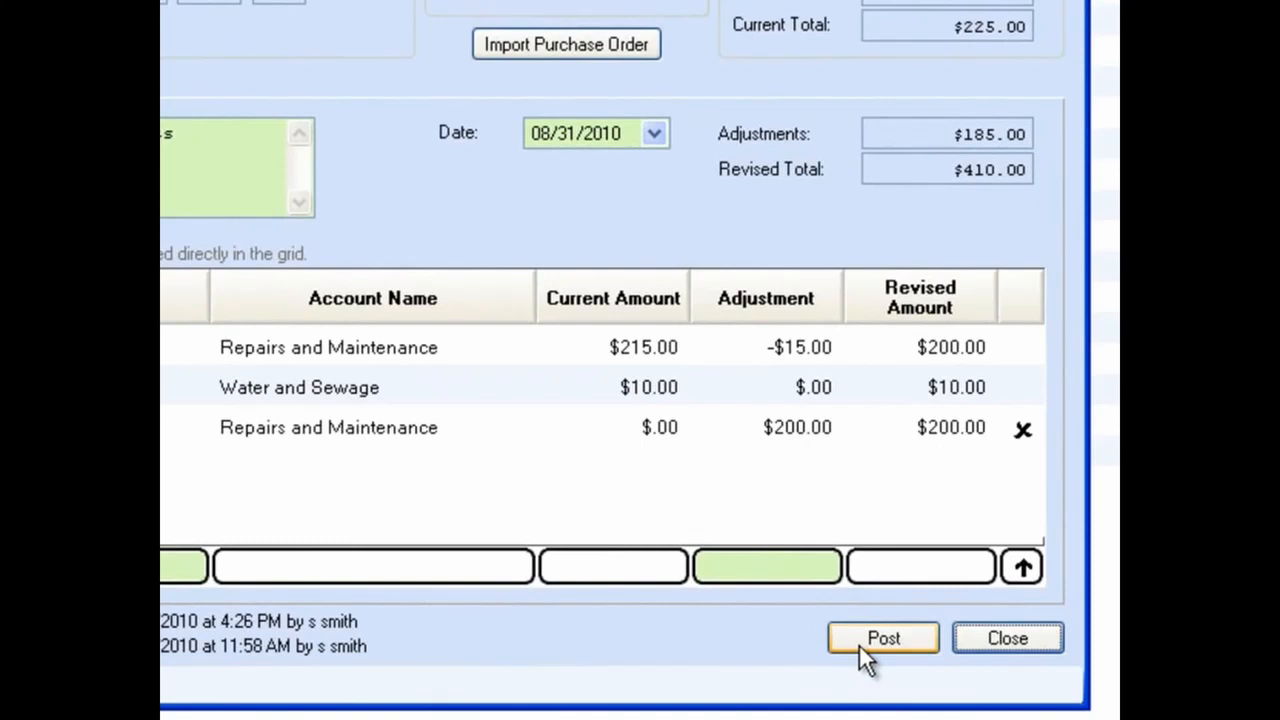
left_click(859, 644)
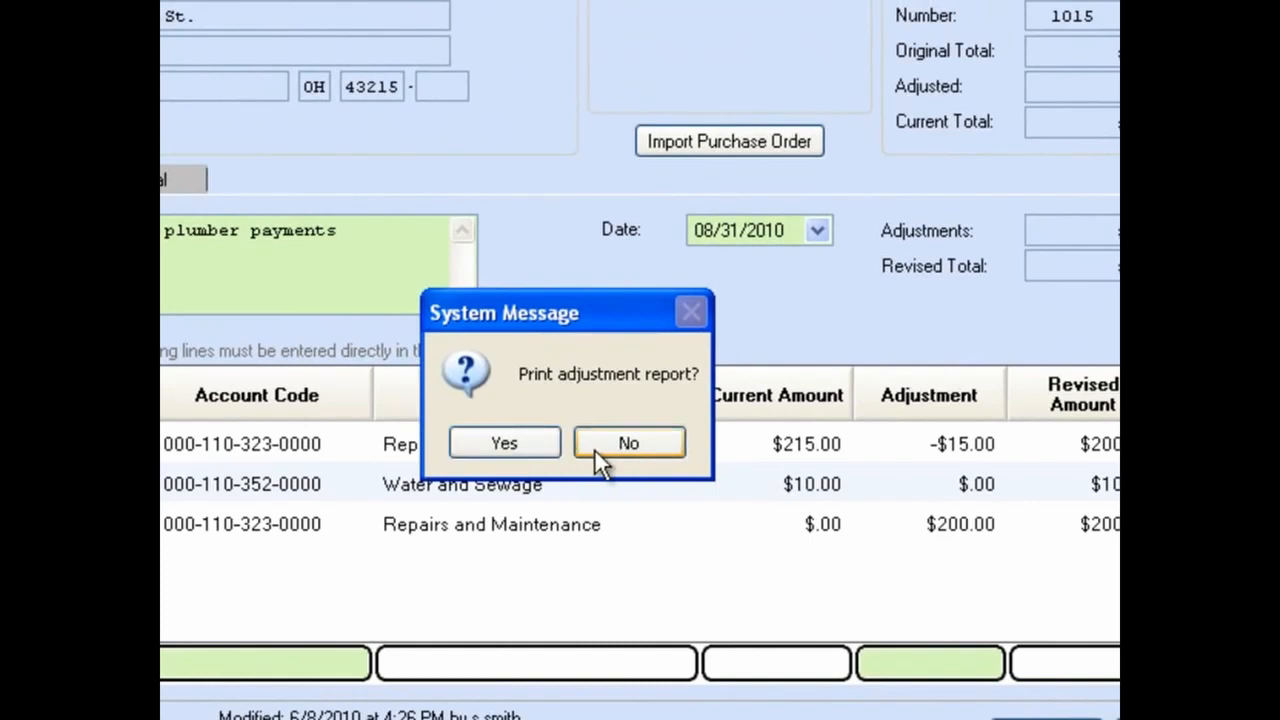
left_click(523, 442)
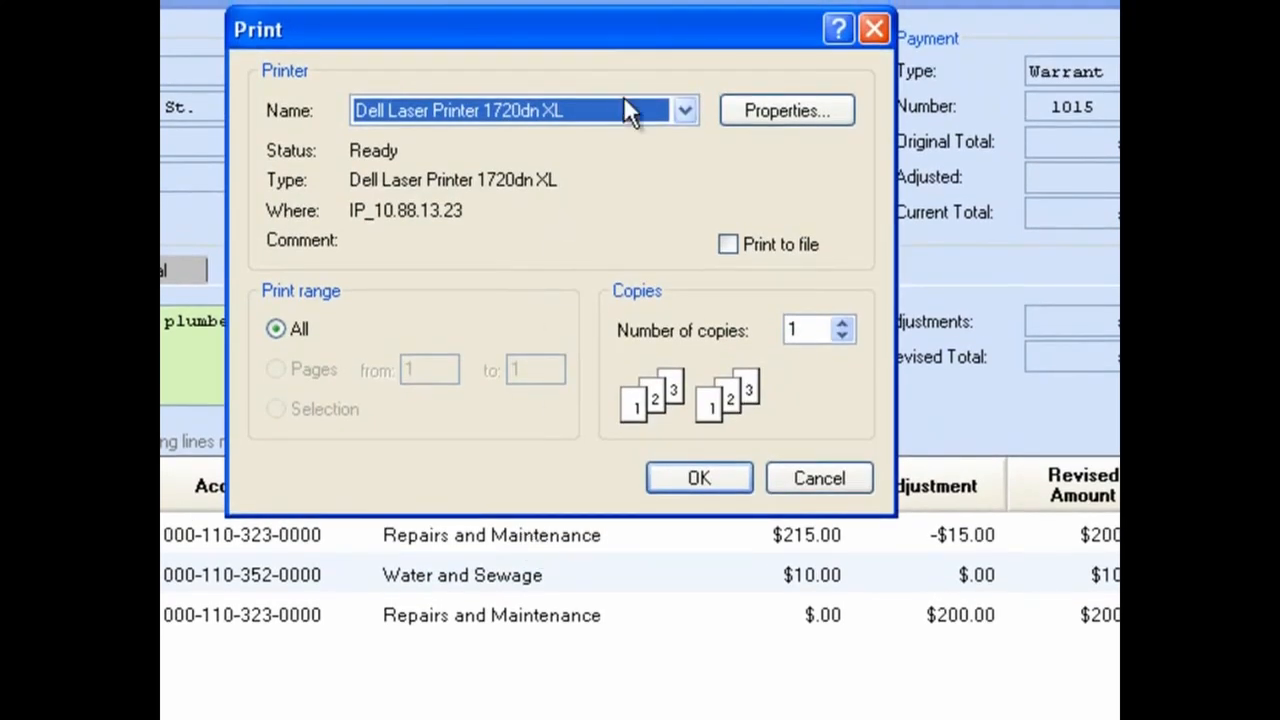
Step: Print the adjustment report on the Dell Laser Printer 1720dn XL
left_click(686, 110)
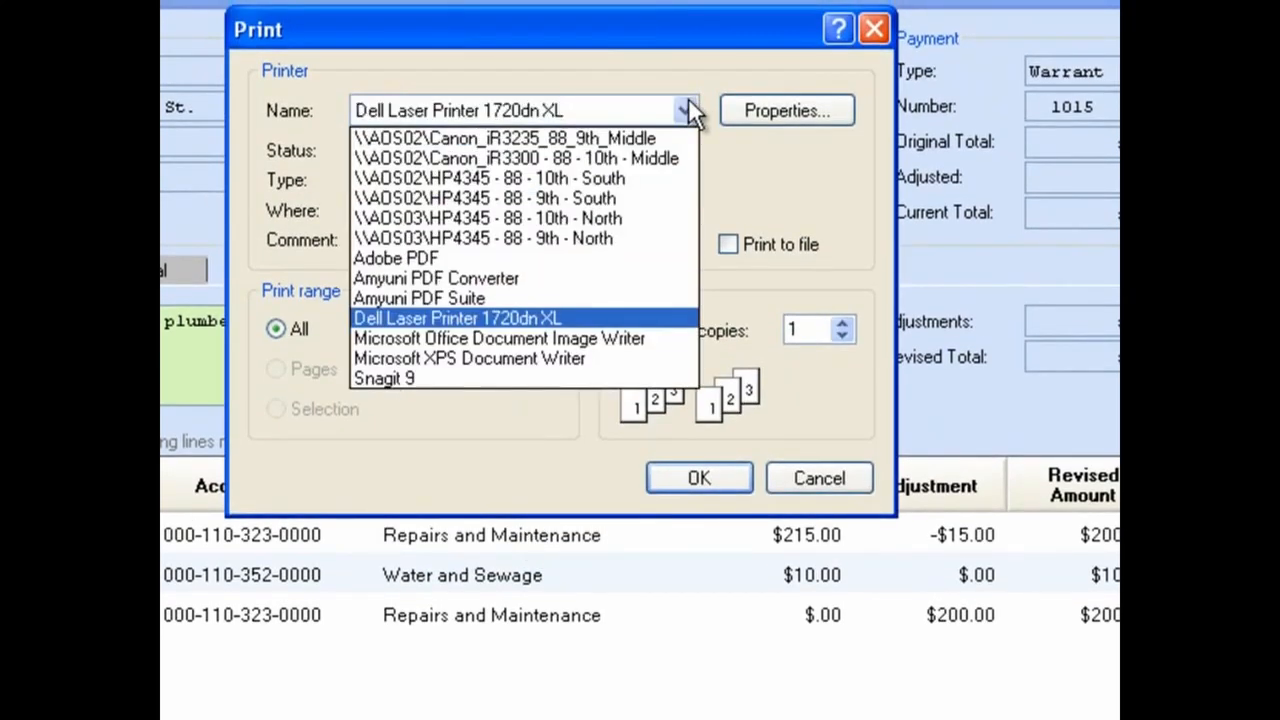
left_click(688, 100)
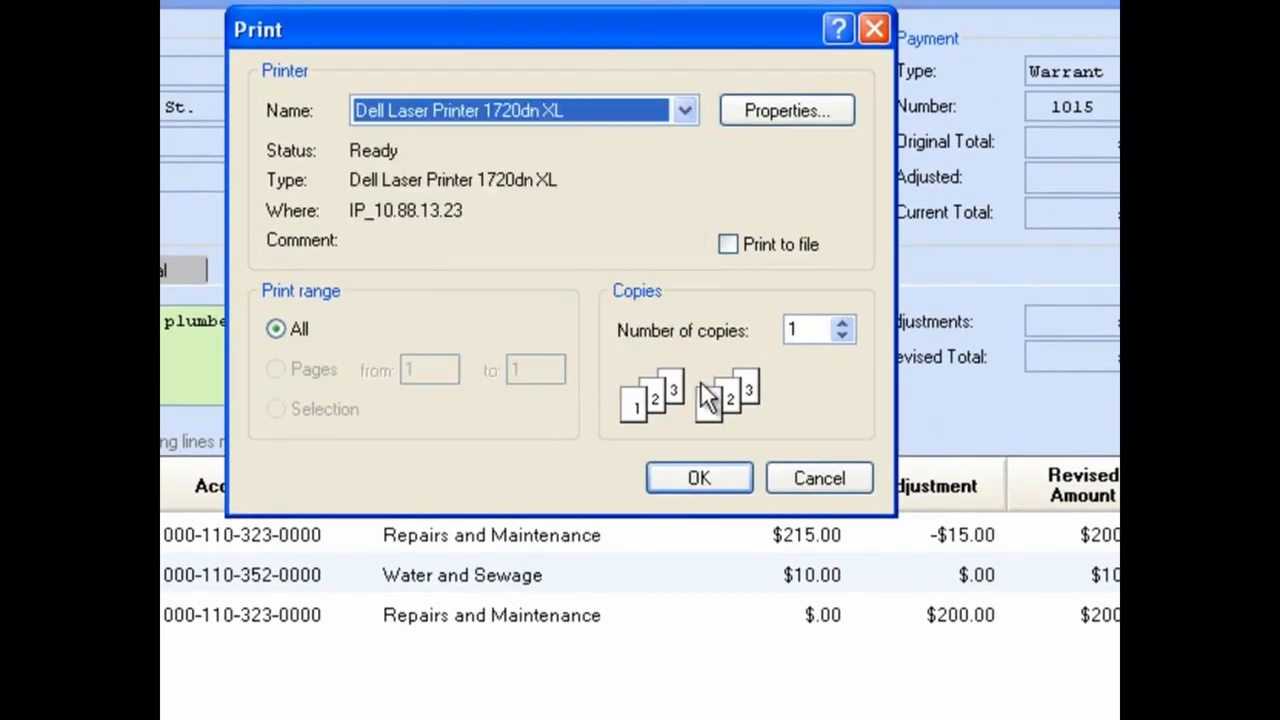
left_click(707, 486)
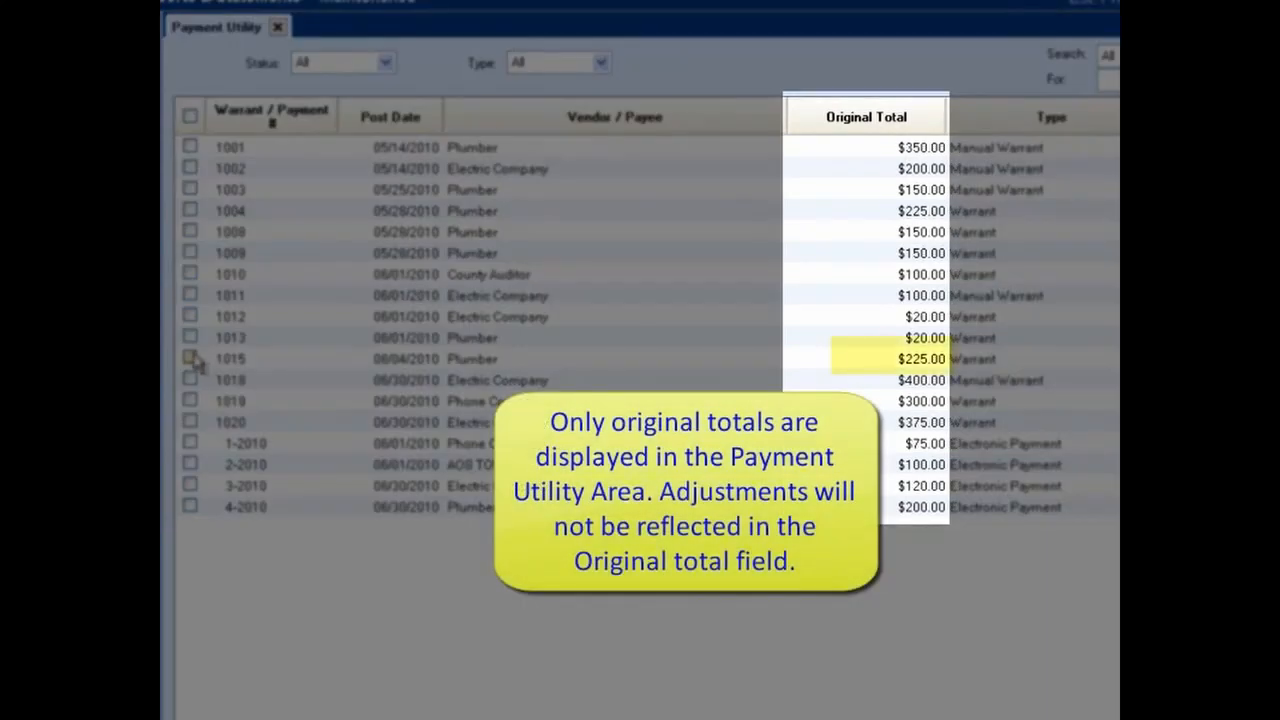
Step: Reallocate warrant 1015 by adding a PO 11-2010 line with an adjustment of 100
left_click(191, 358)
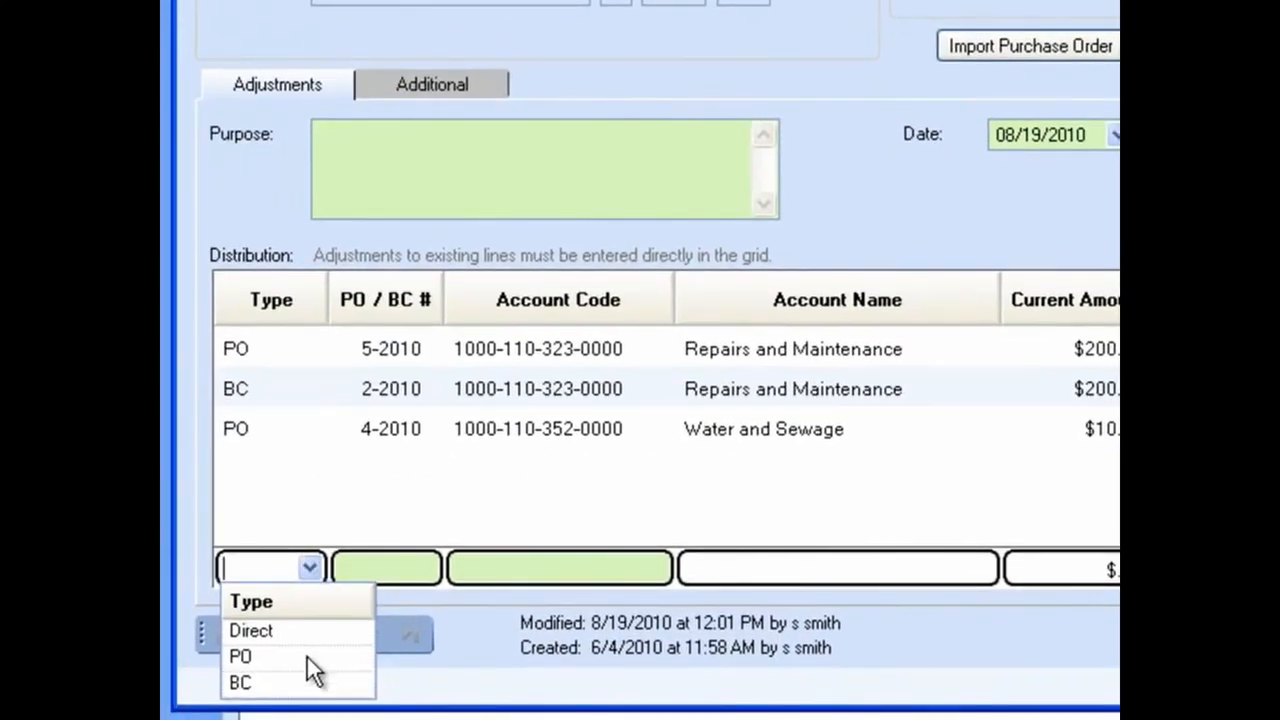
left_click(307, 657)
left_click(422, 568)
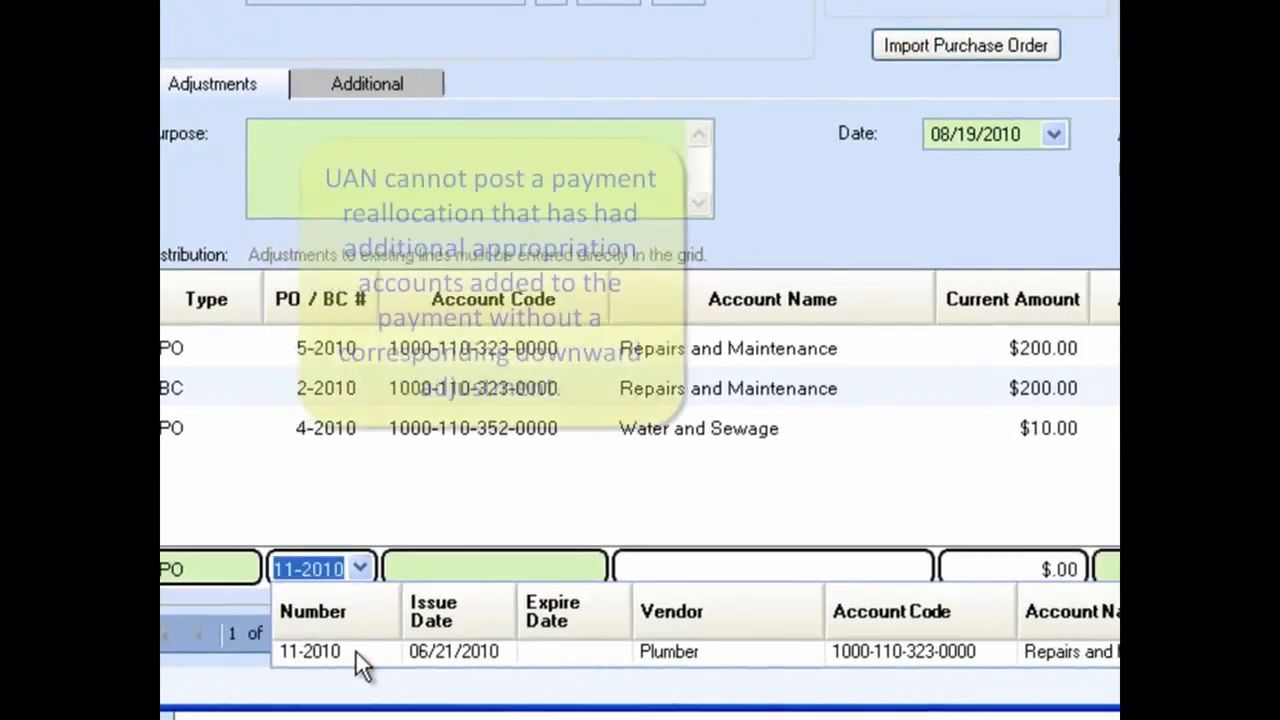
left_click(356, 652)
left_click(1112, 568)
type("1")
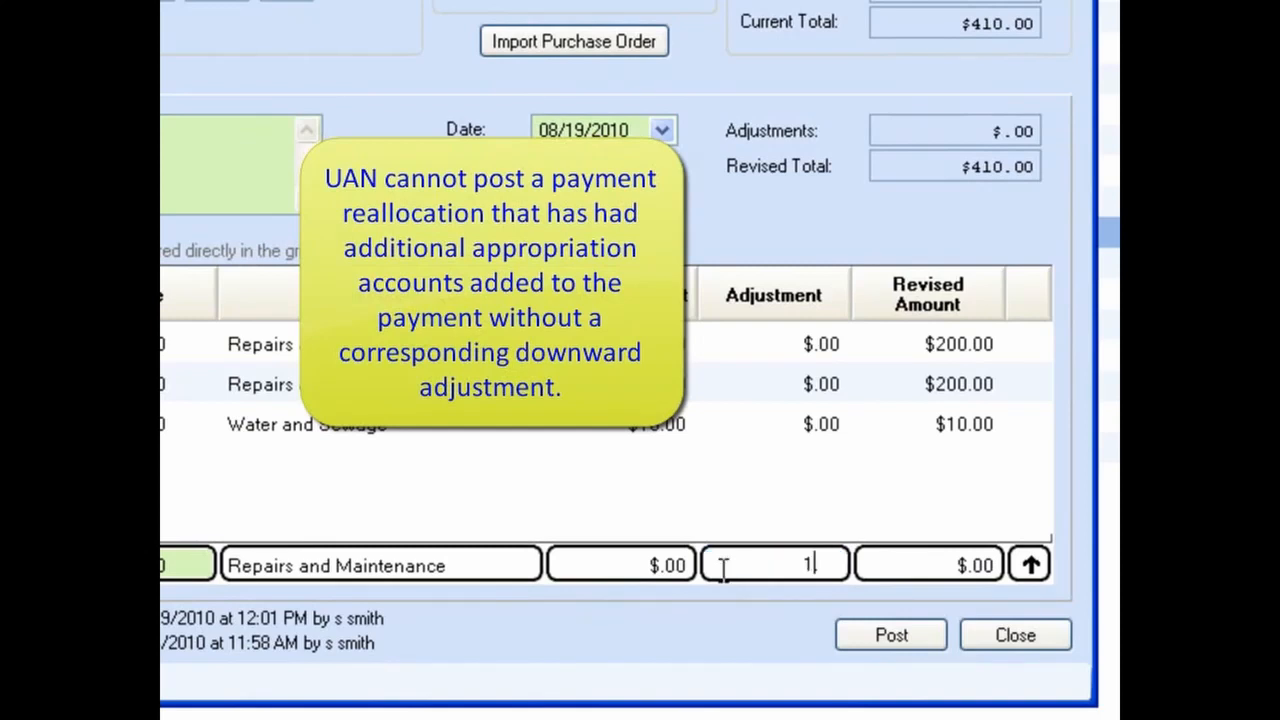
type("00")
key("Return")
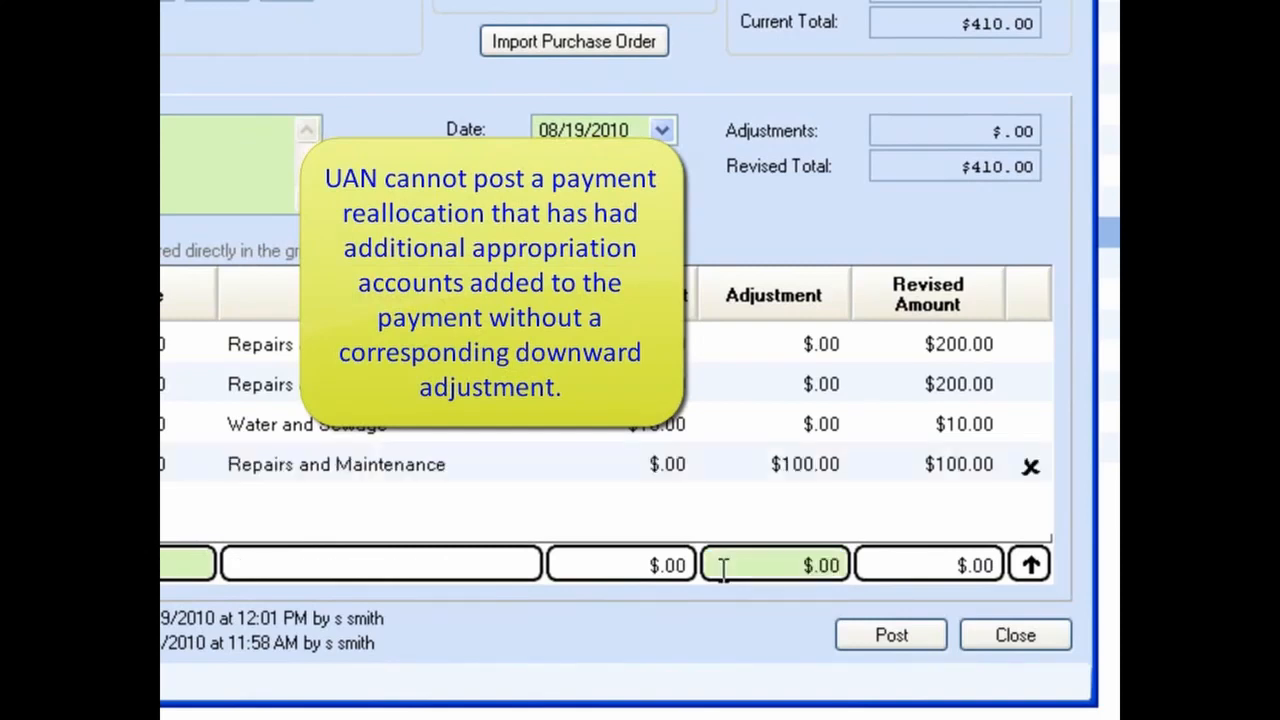
Step: Try to post the reallocation, then delete the added 11-2010 line and close the window
left_click(921, 637)
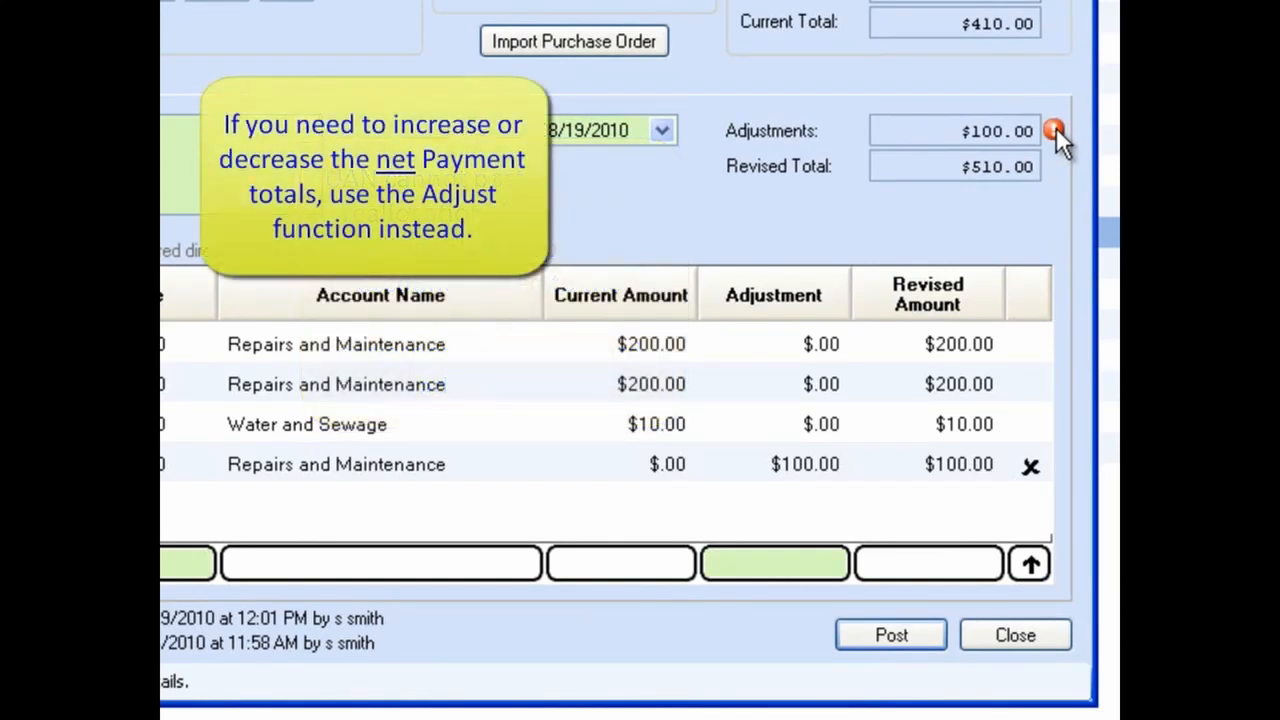
left_click(1028, 466)
left_click(1039, 633)
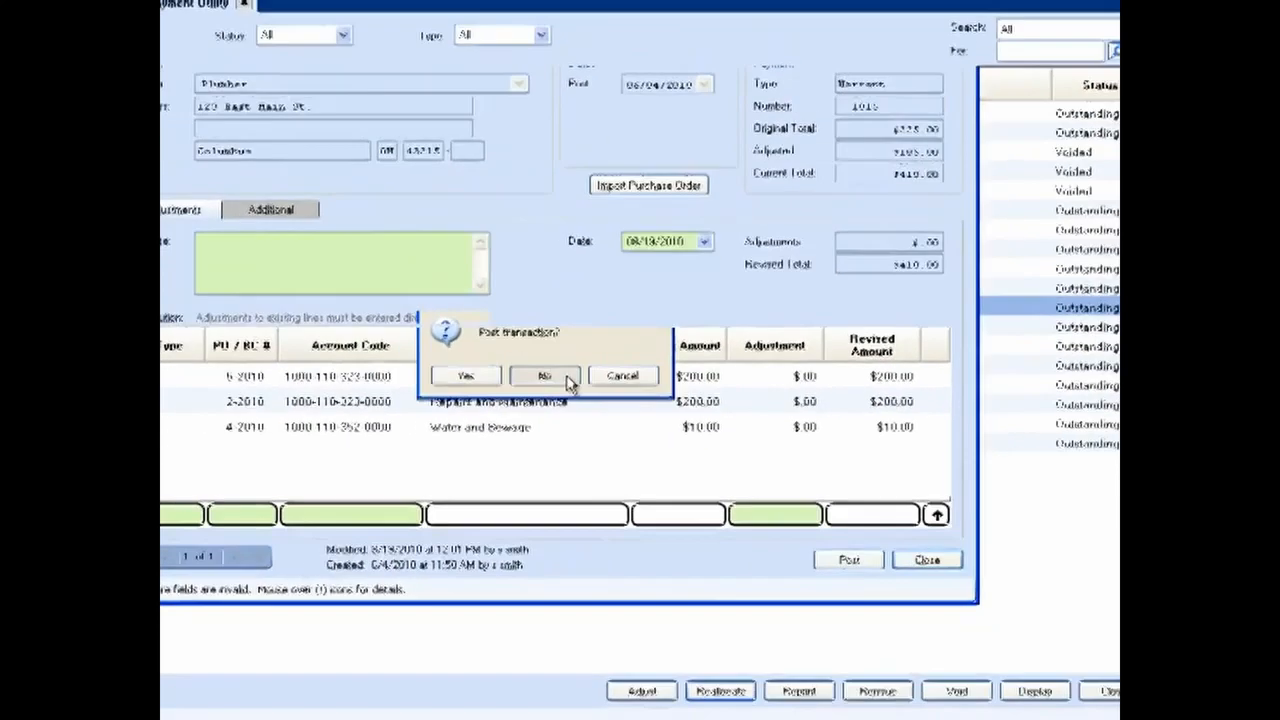
Step: Open a reallocation for warrant 1015 and enter the purpose "Move PO costs to BC intended for plumbing costs."
left_click(446, 345)
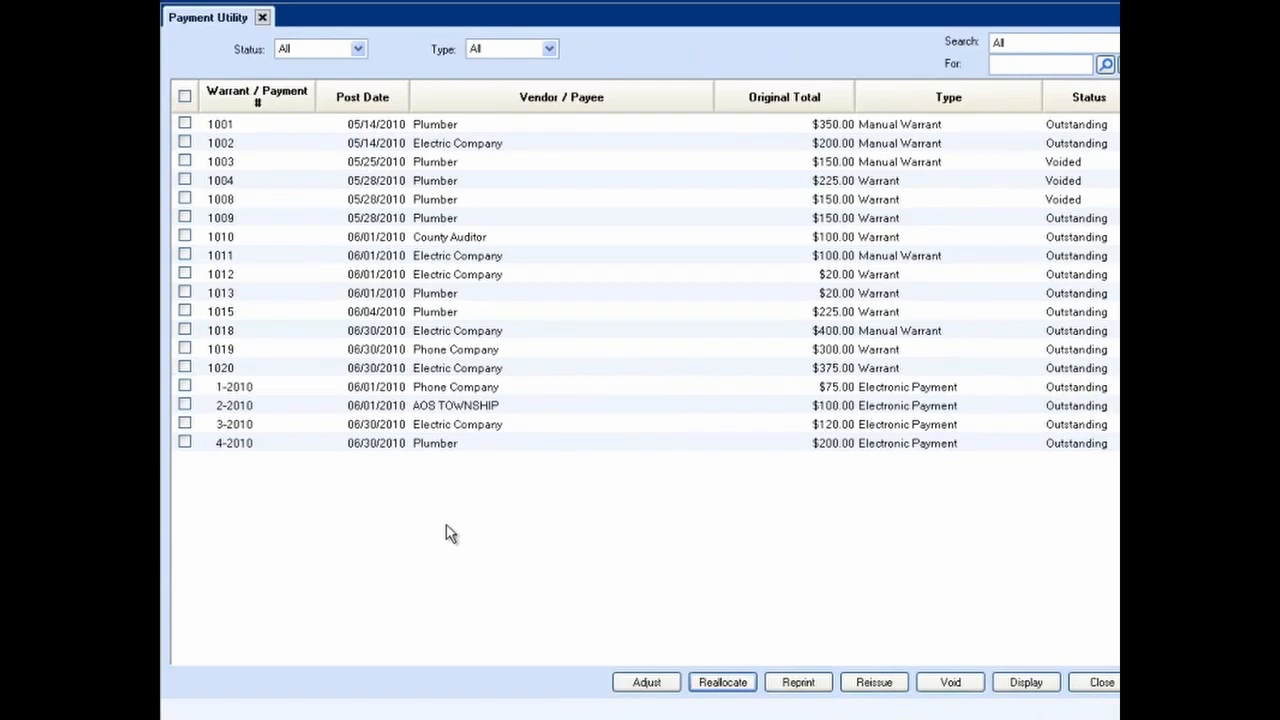
left_click(184, 311)
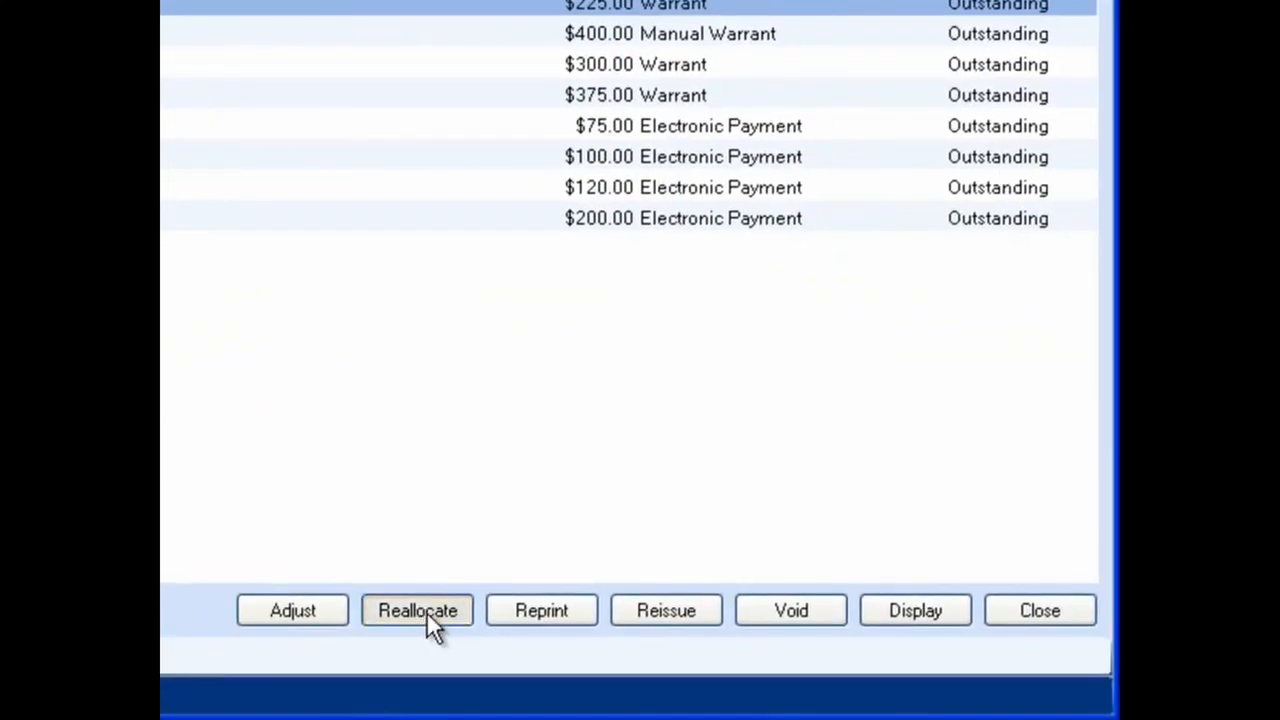
left_click(424, 611)
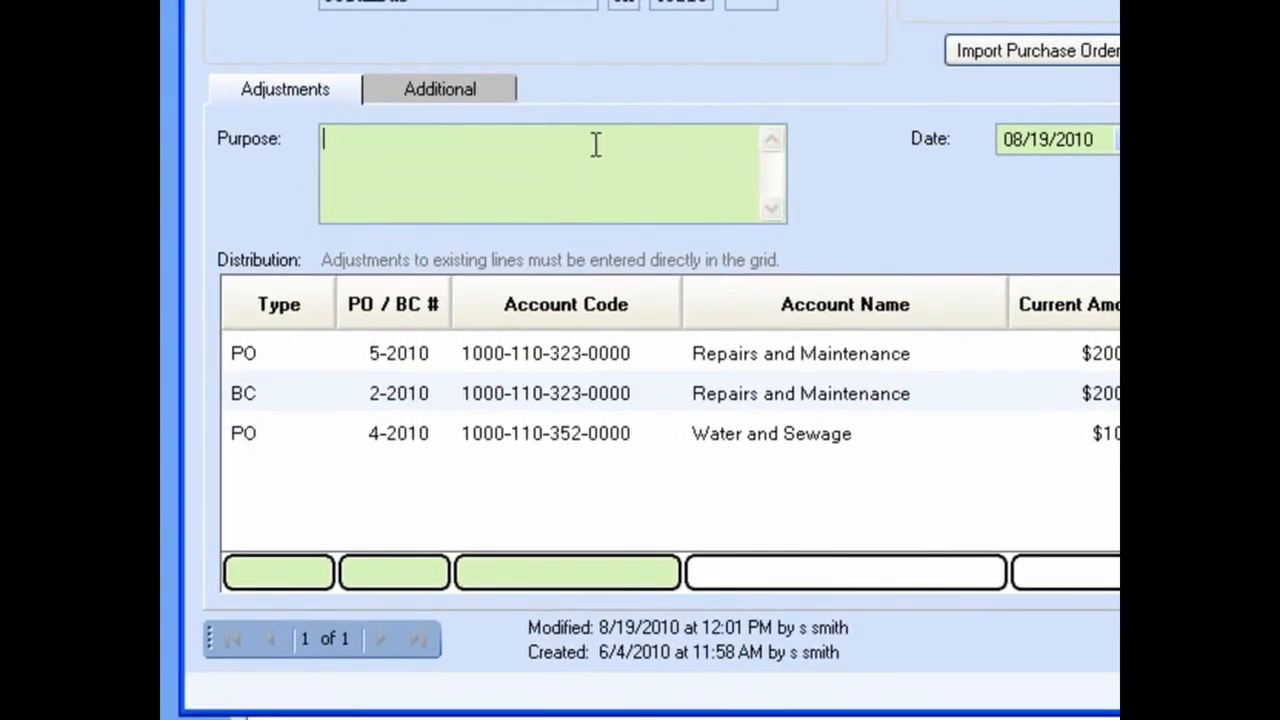
type("Move PO costs to BC intended for plumbing costs.")
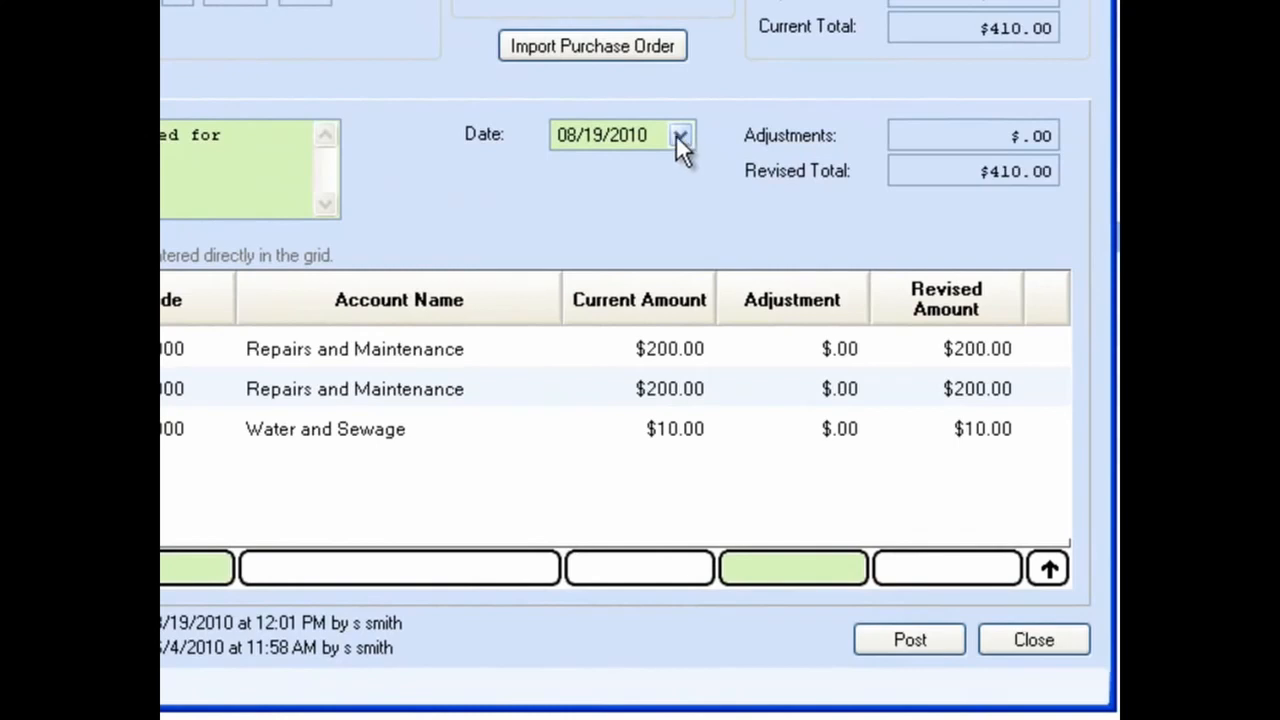
Step: Set the reallocation date to 08/31/2010
left_click(679, 138)
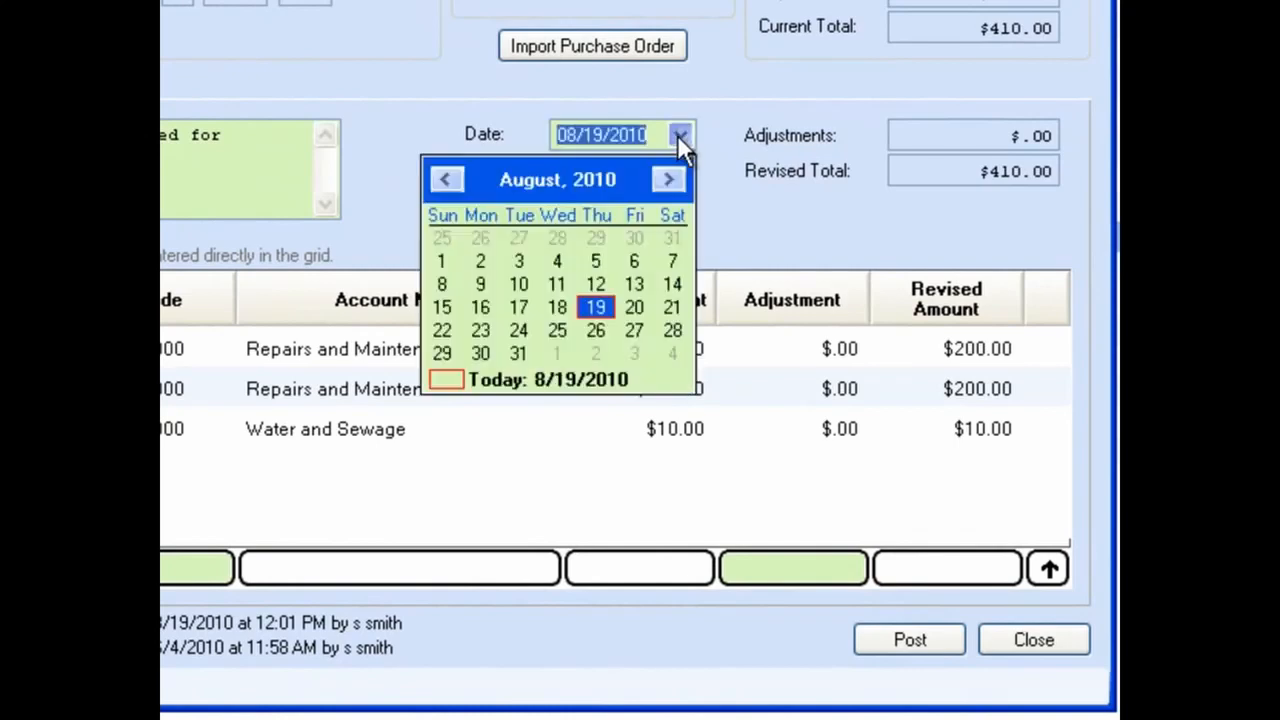
left_click(520, 354)
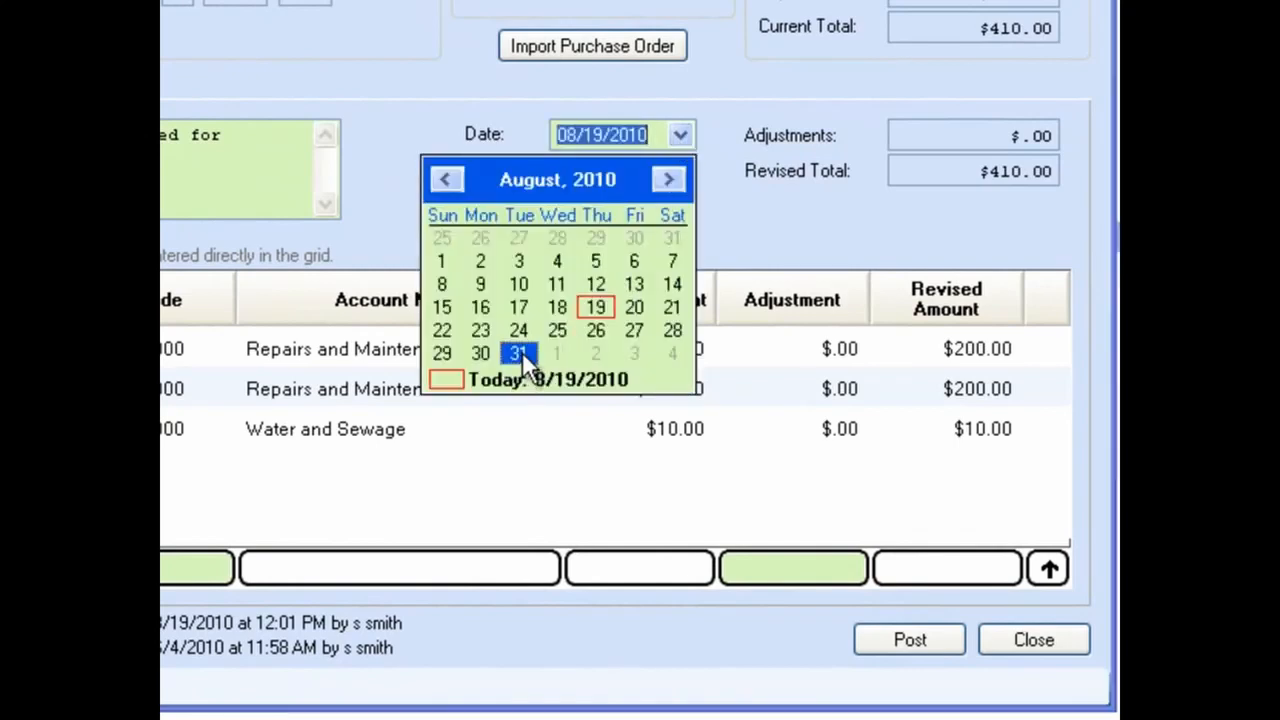
left_click(601, 138)
key("BackSpace")
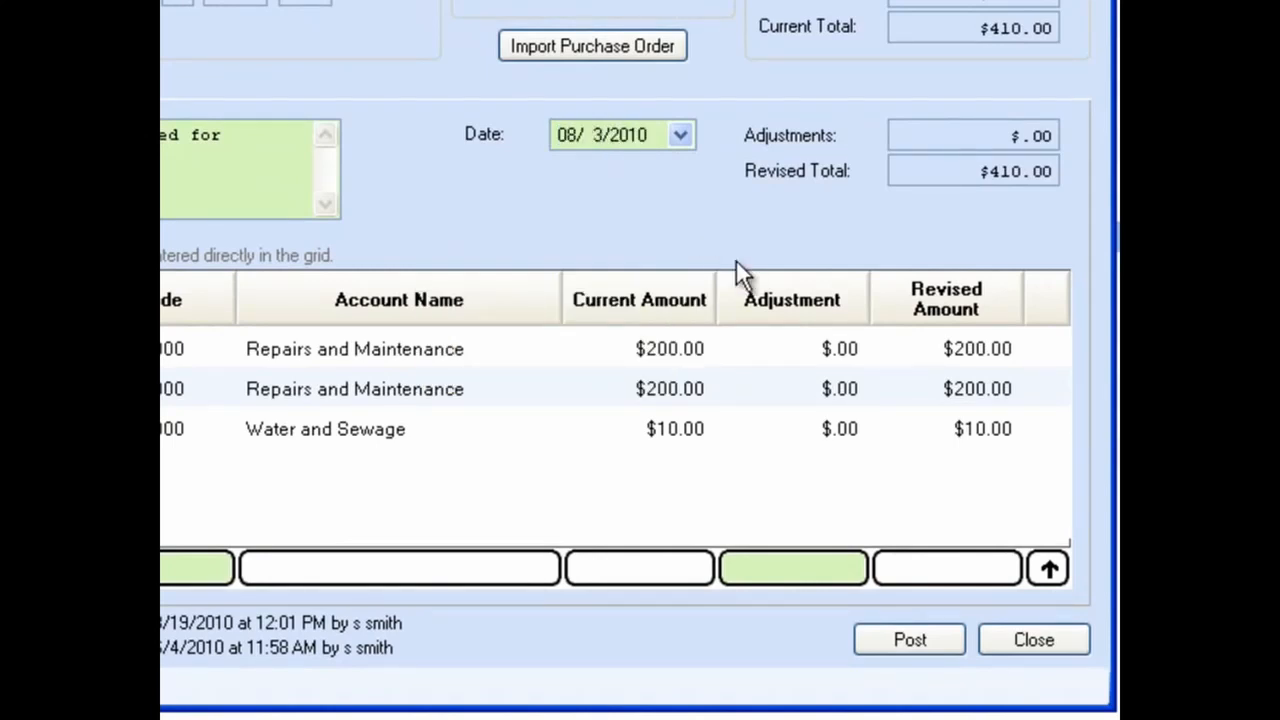
type("1")
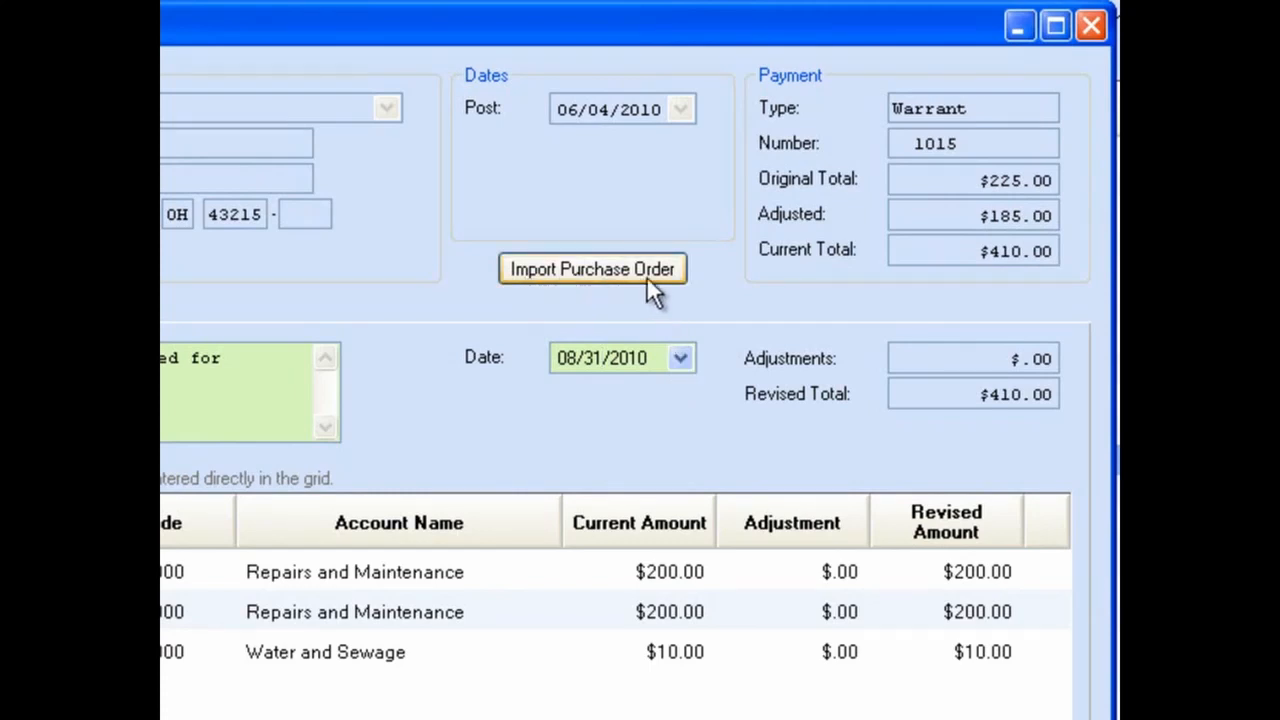
Step: Import purchase order 11-2010 and its Repairs and Maintenance distribution line into the reallocation
left_click(580, 272)
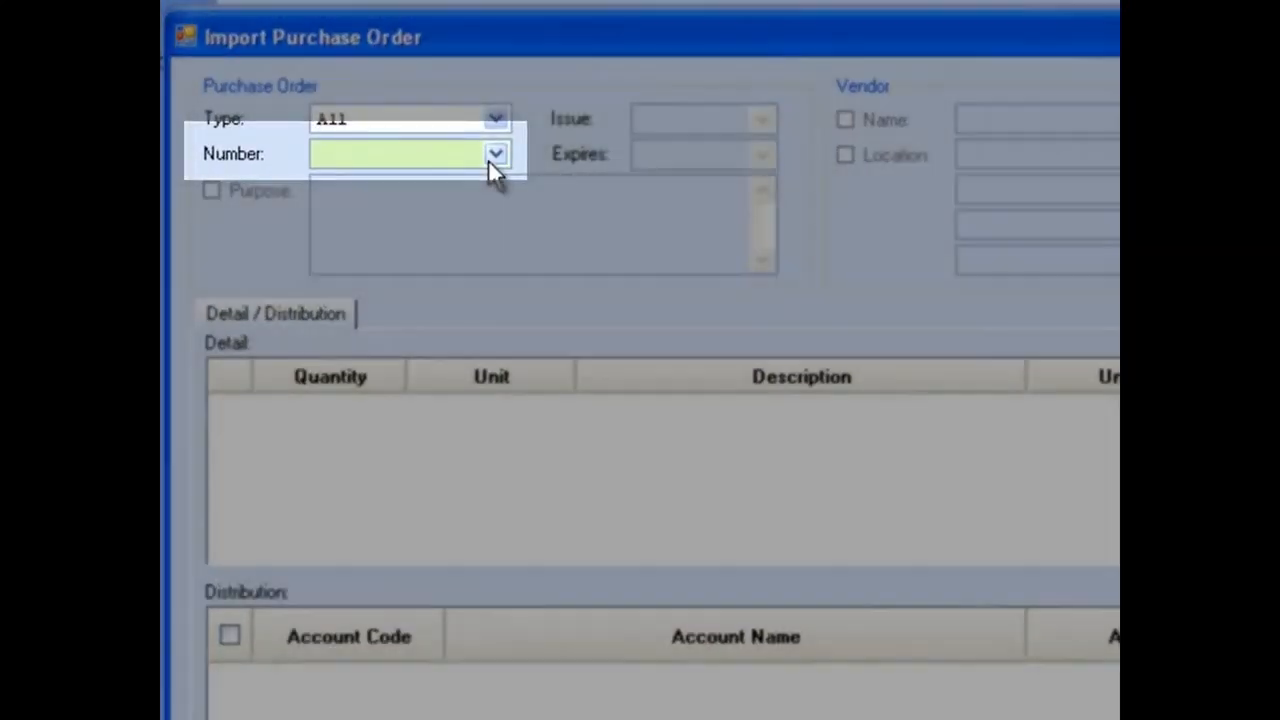
left_click(491, 159)
left_click(491, 159)
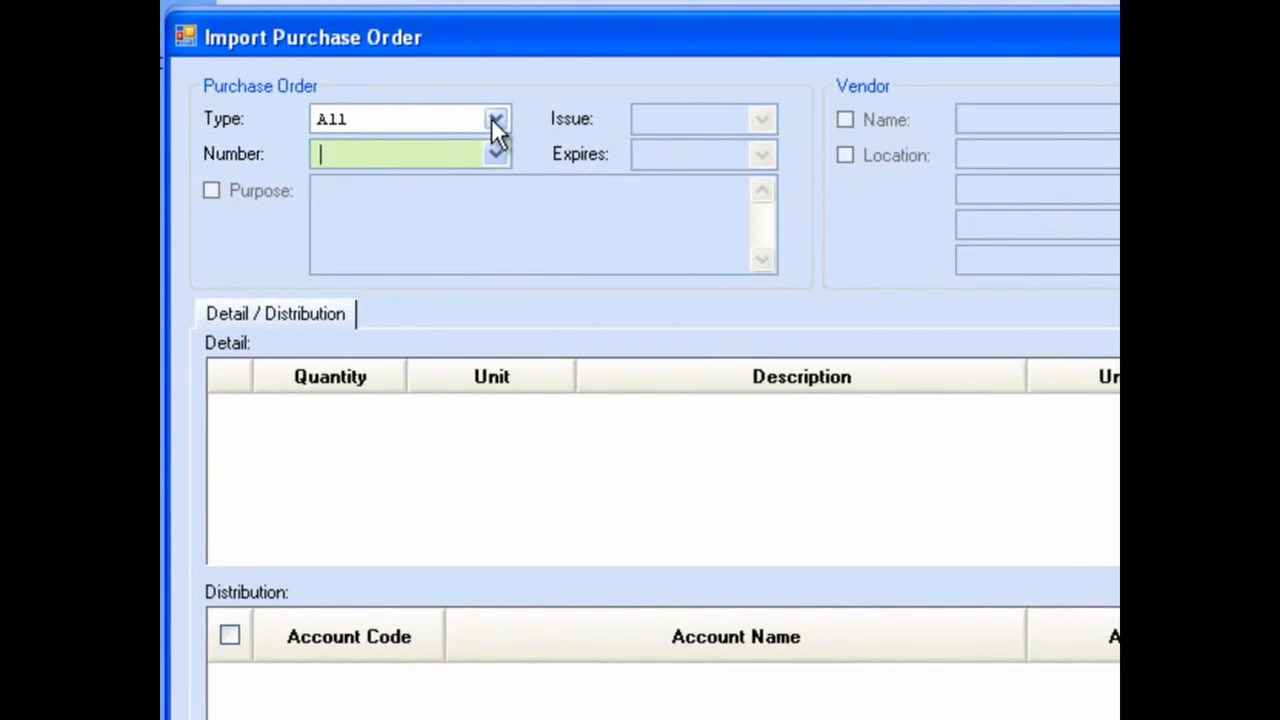
left_click(494, 119)
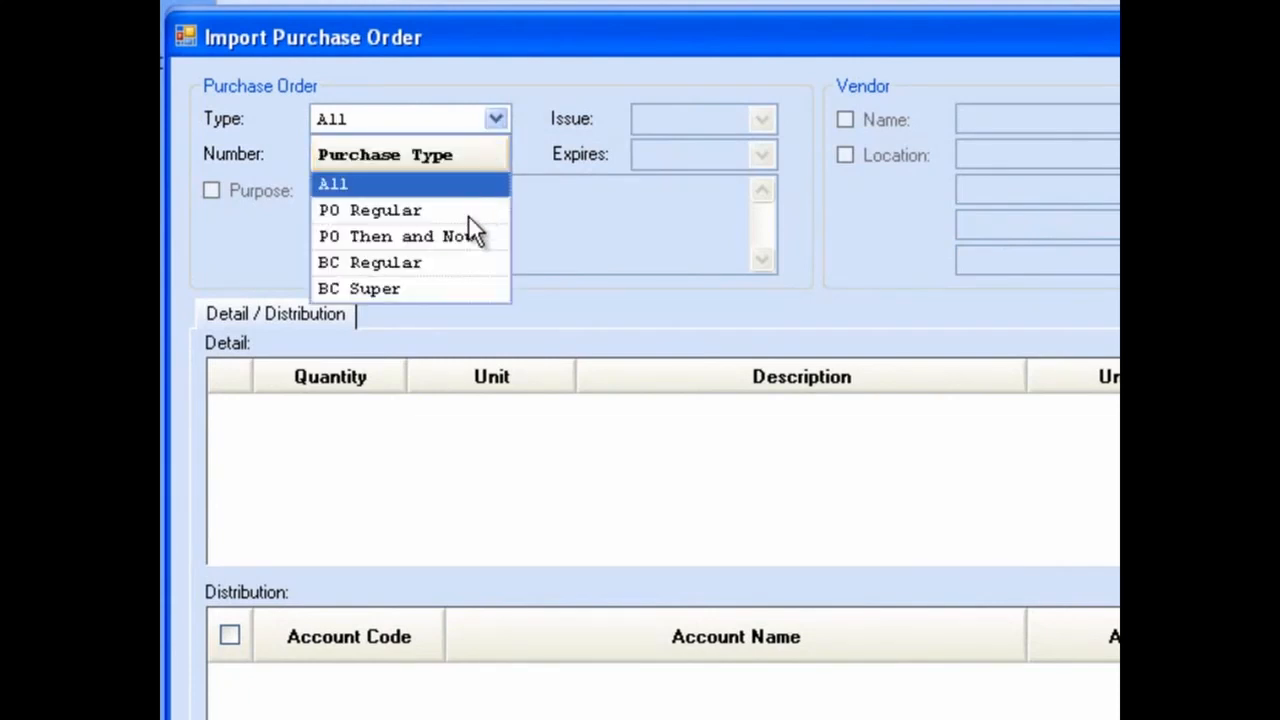
left_click(468, 215)
left_click(497, 127)
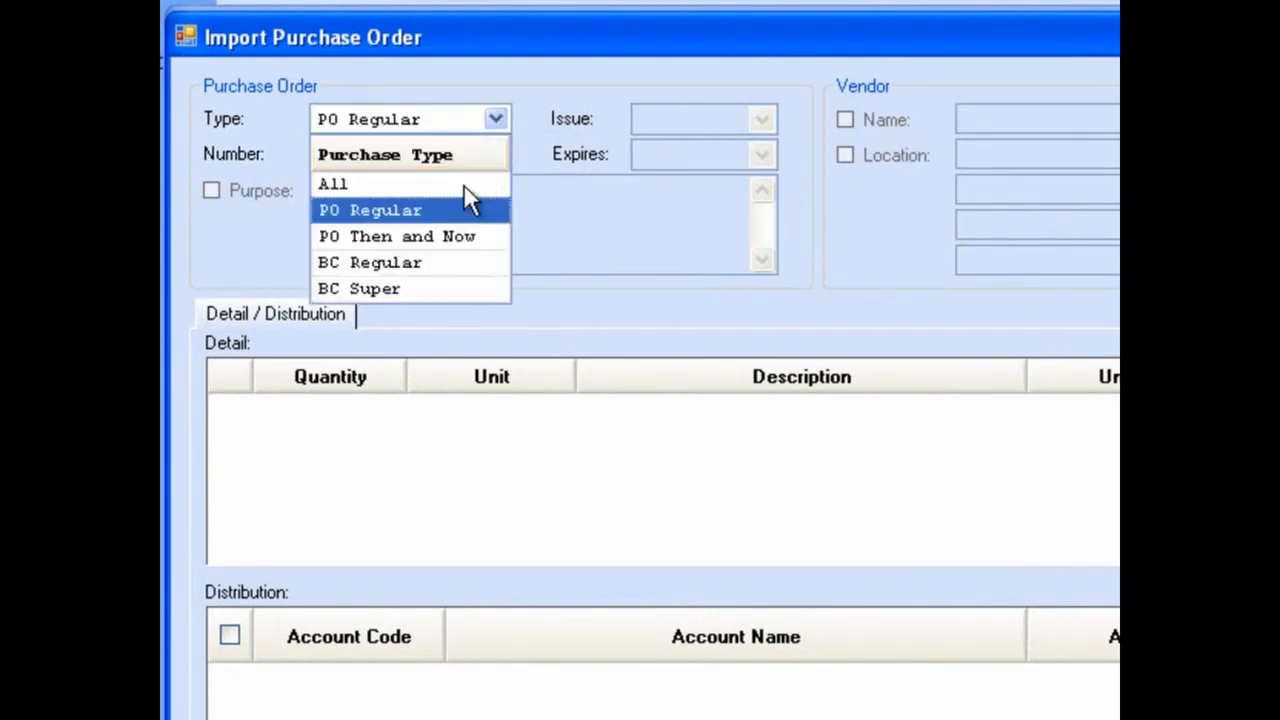
left_click(465, 185)
left_click(497, 150)
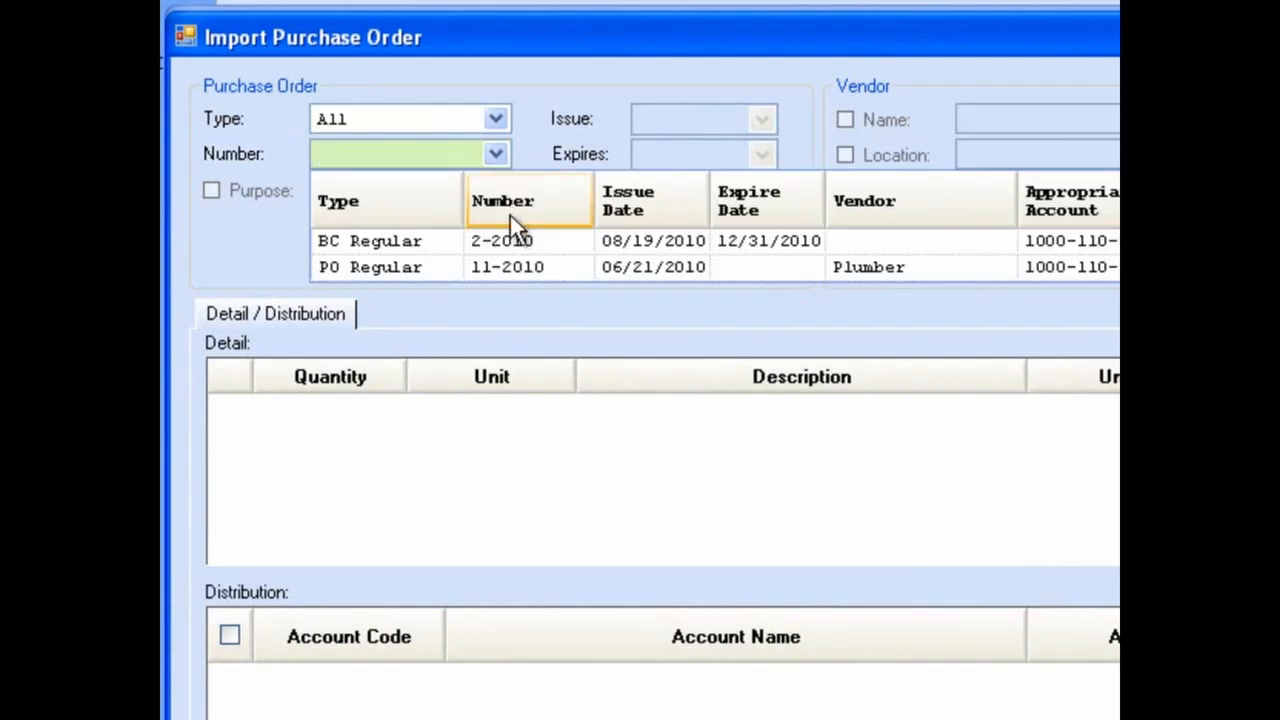
left_click(511, 266)
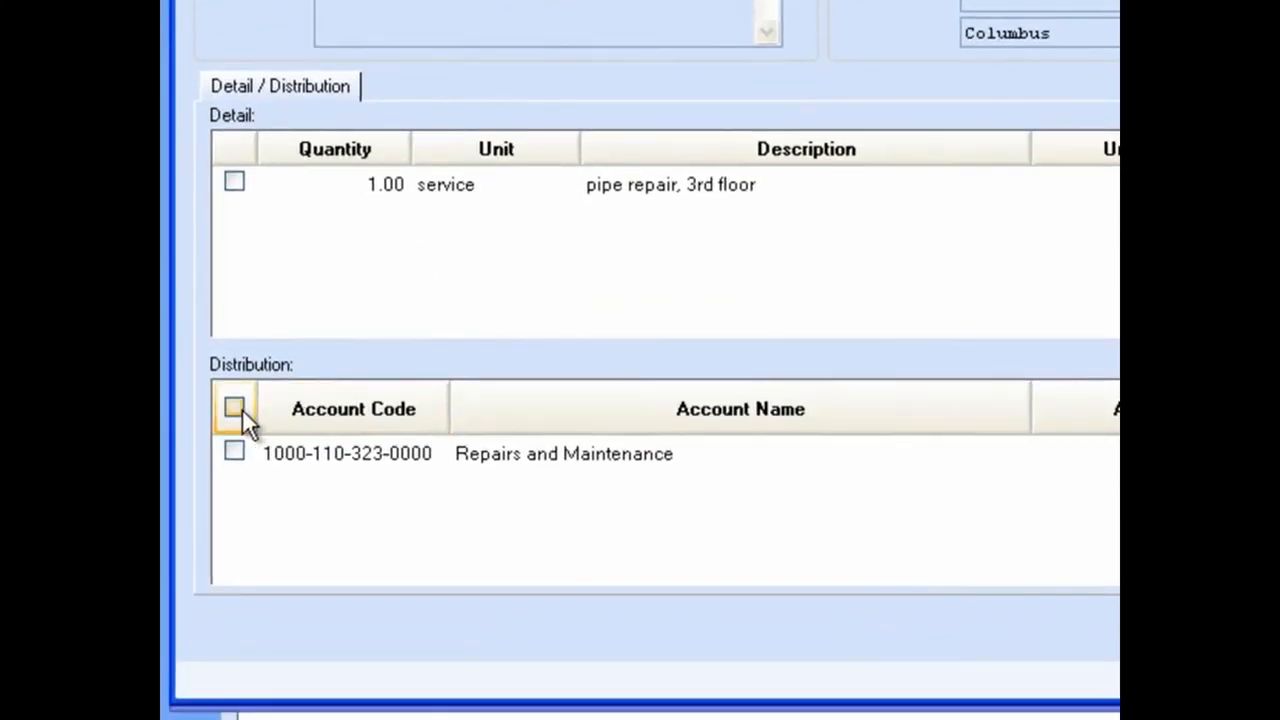
left_click(235, 408)
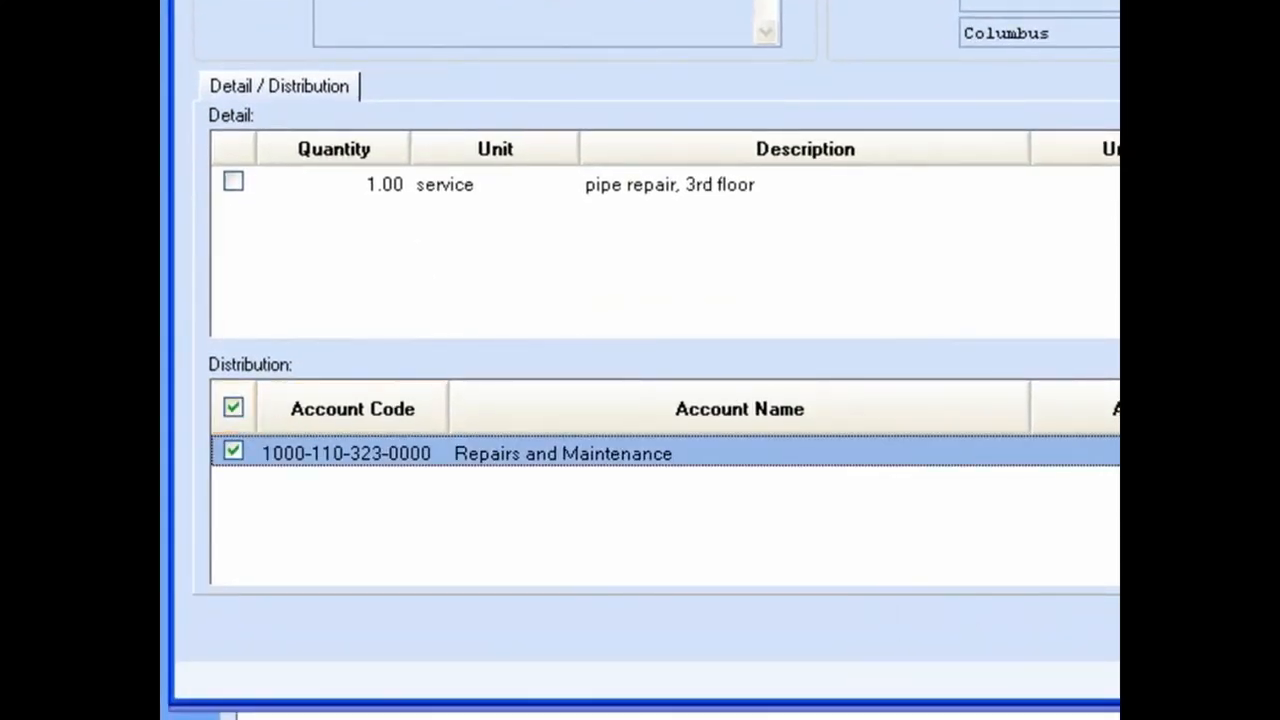
left_click(900, 629)
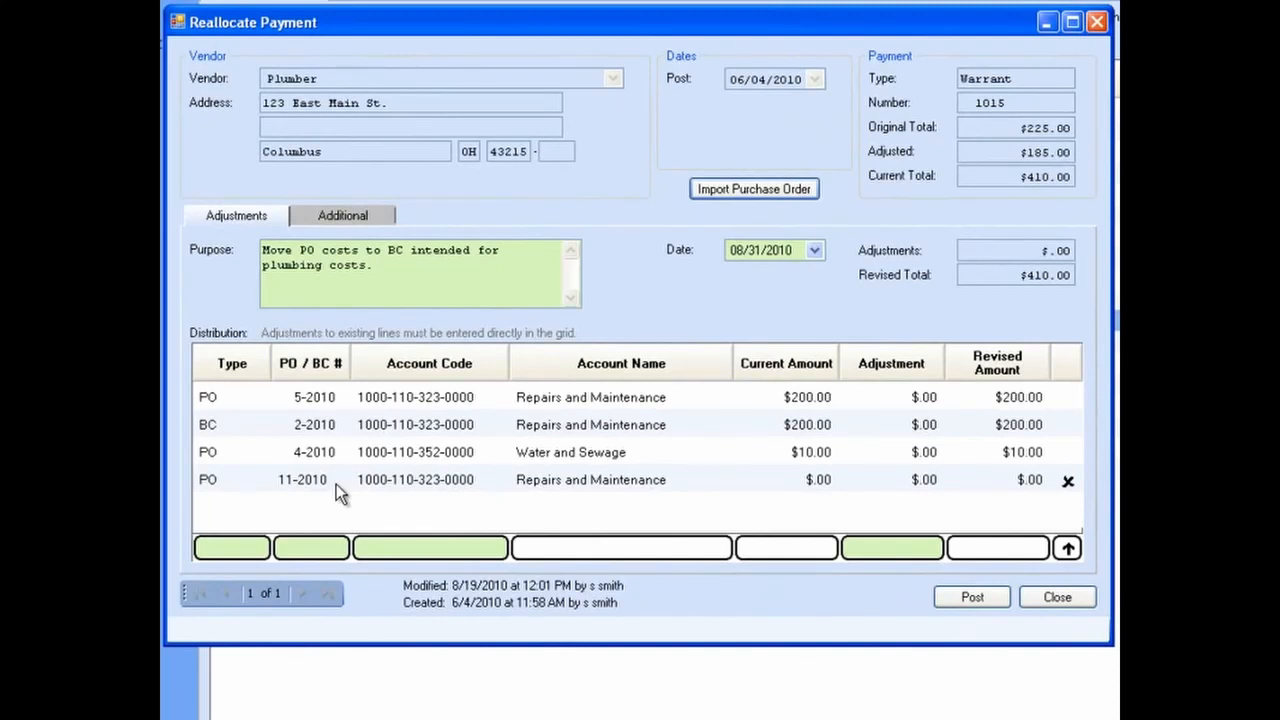
Step: Enter adjustments of -200 on PO 5-2010, 210 on BC 2-2010 and -10 on PO 4-2010
key("Tab")
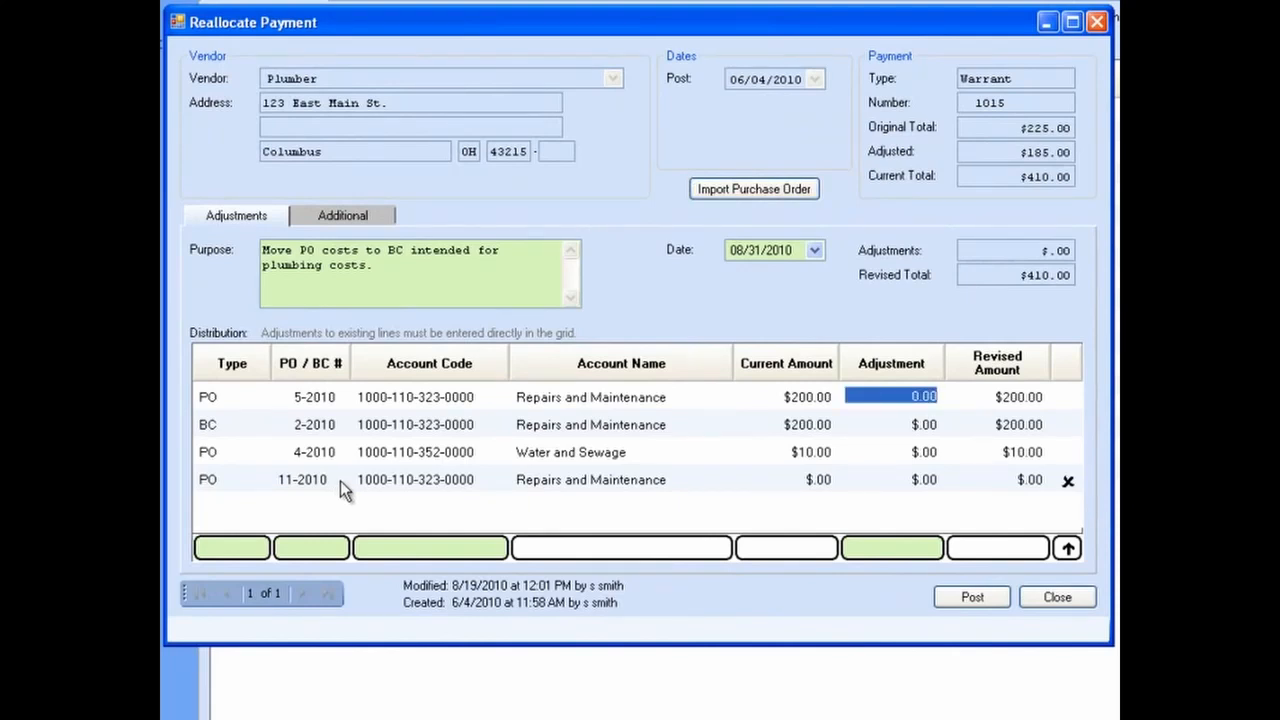
left_click(894, 402)
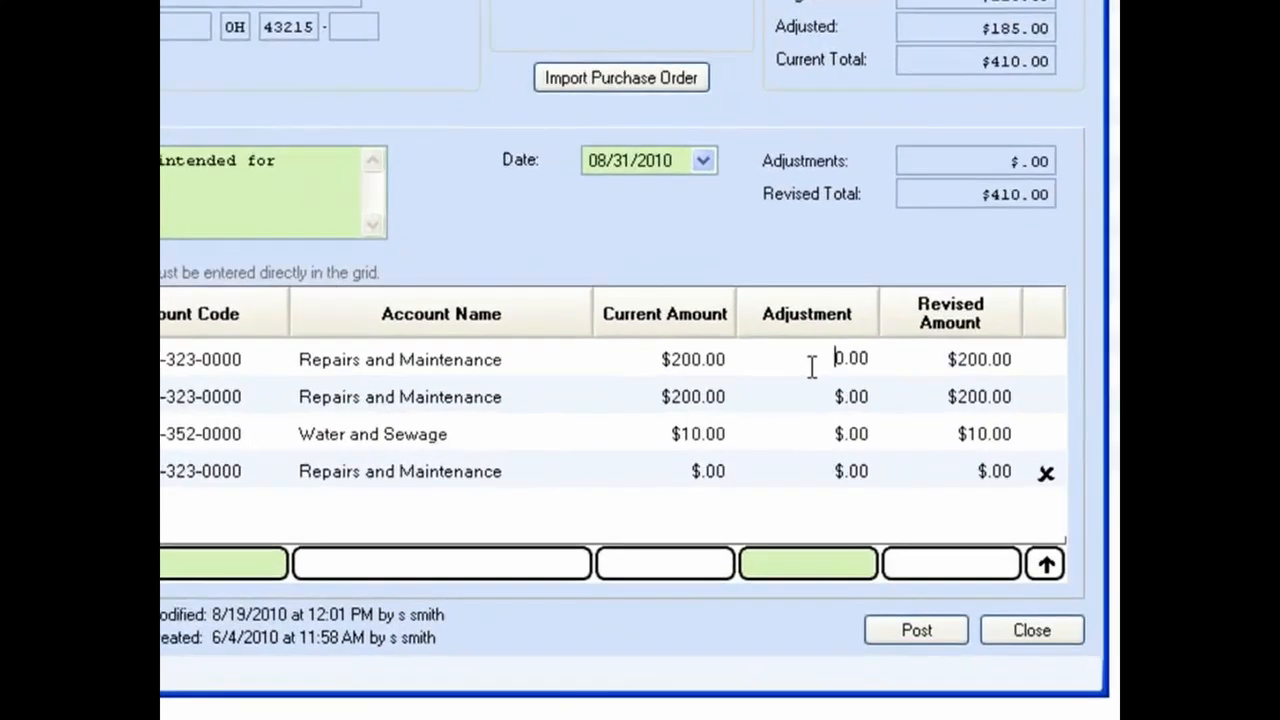
type("-20")
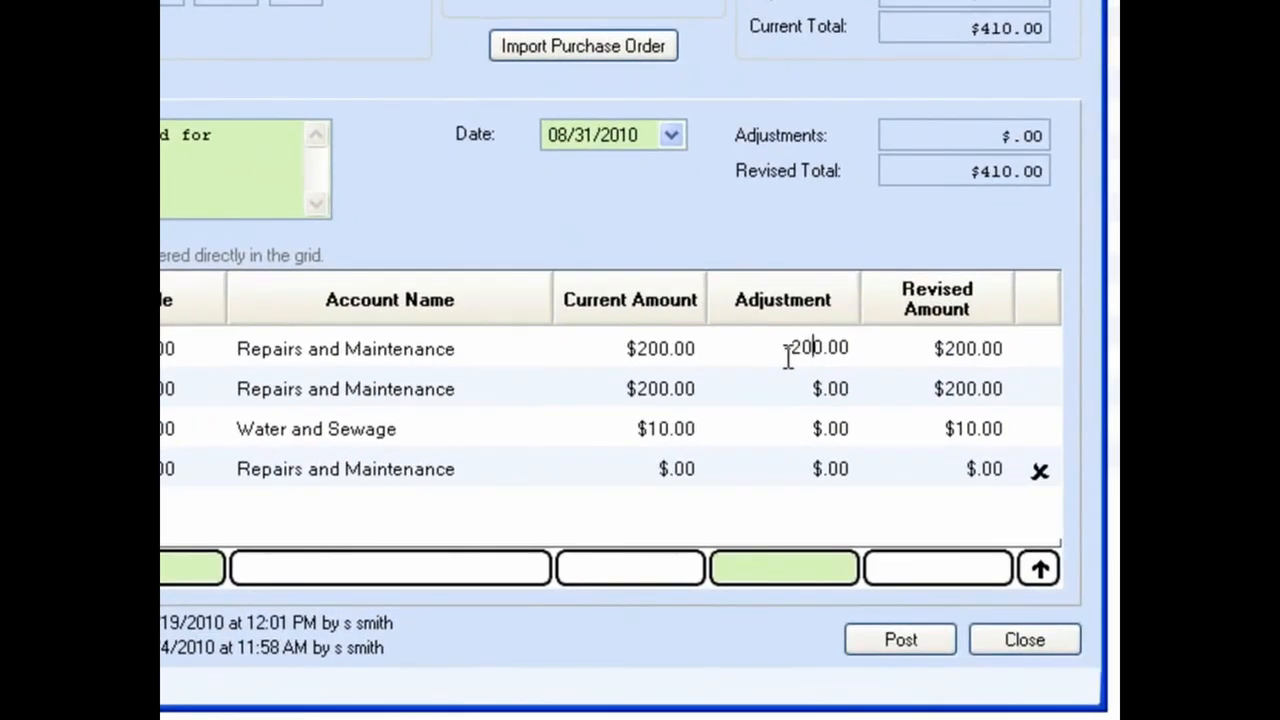
left_click(812, 387)
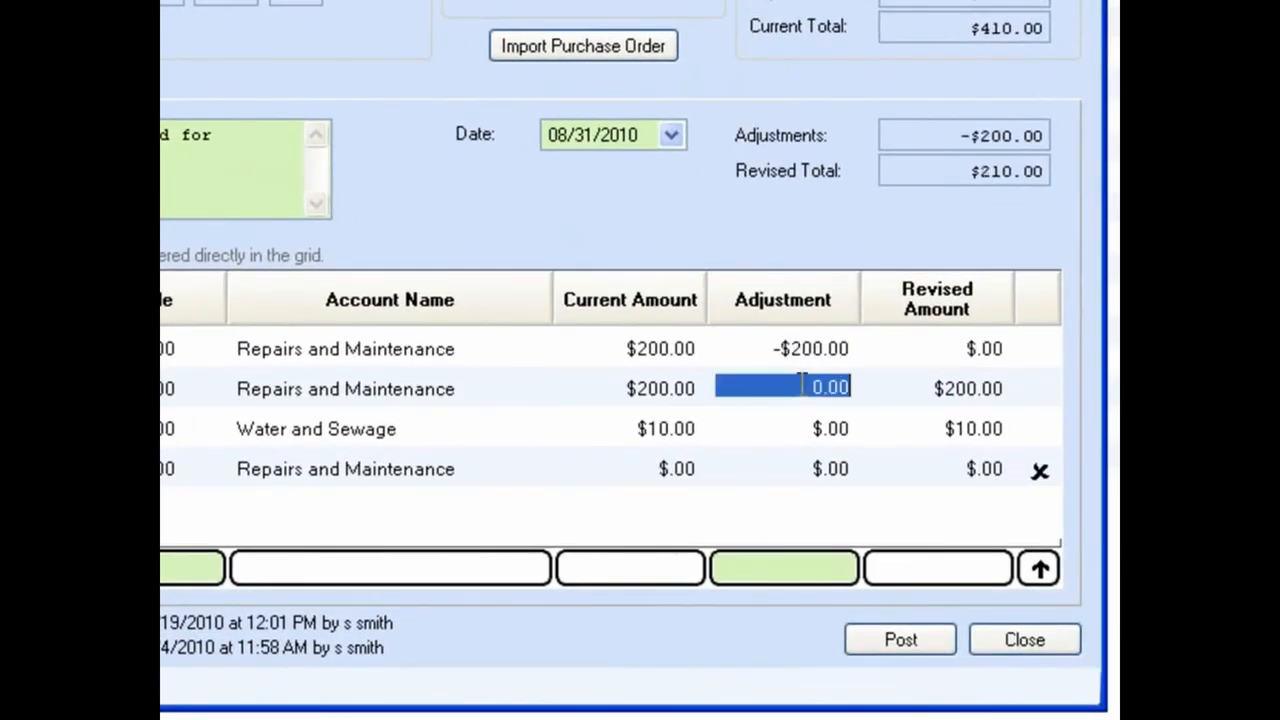
type("200")
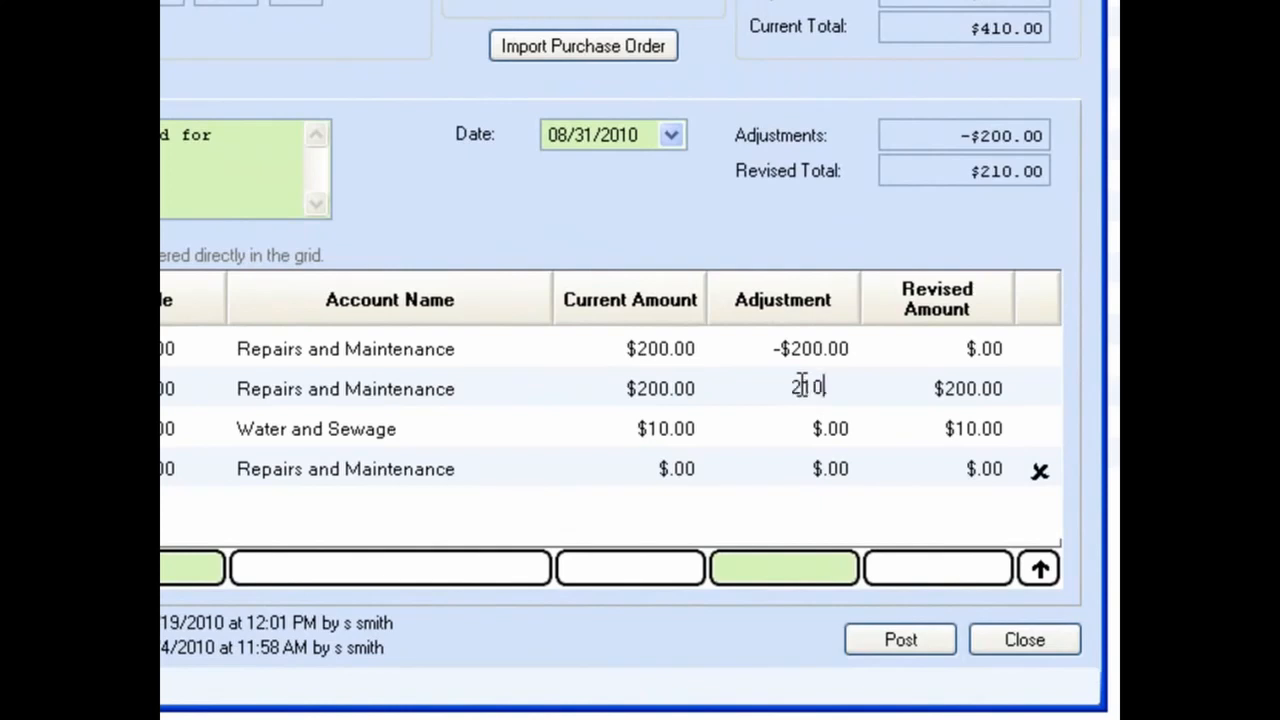
type(".")
left_click(799, 421)
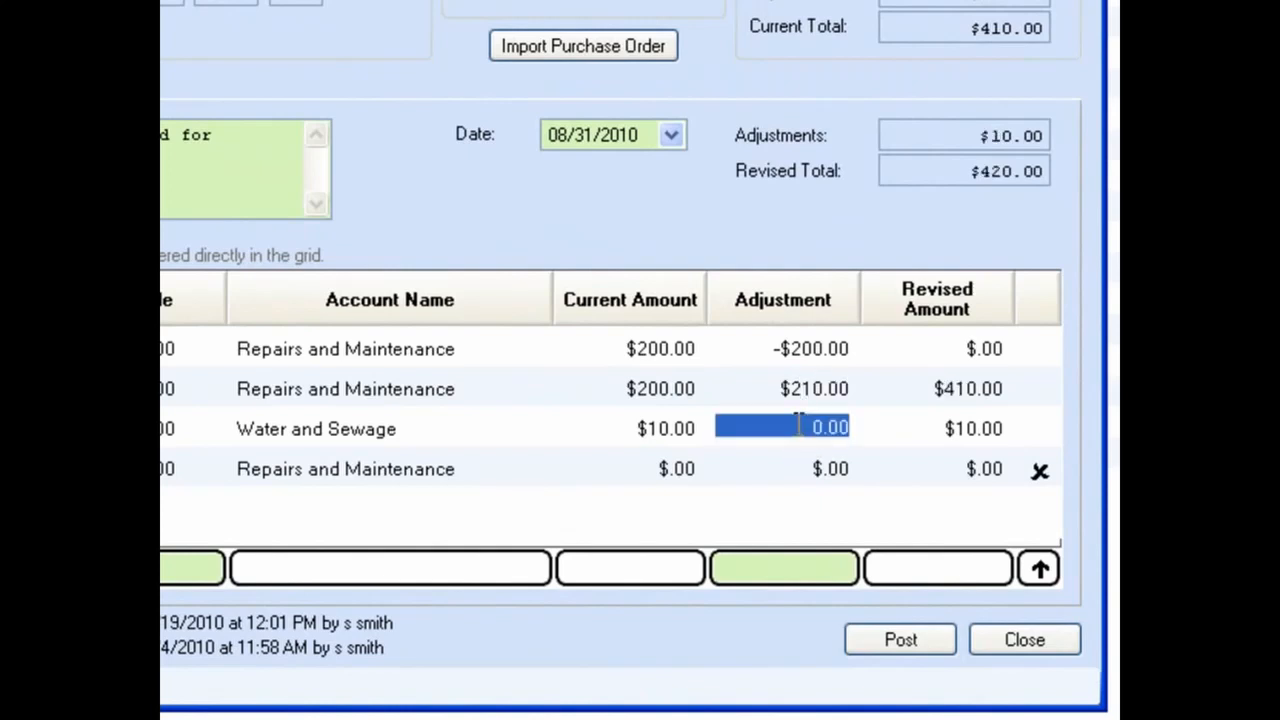
type("-10")
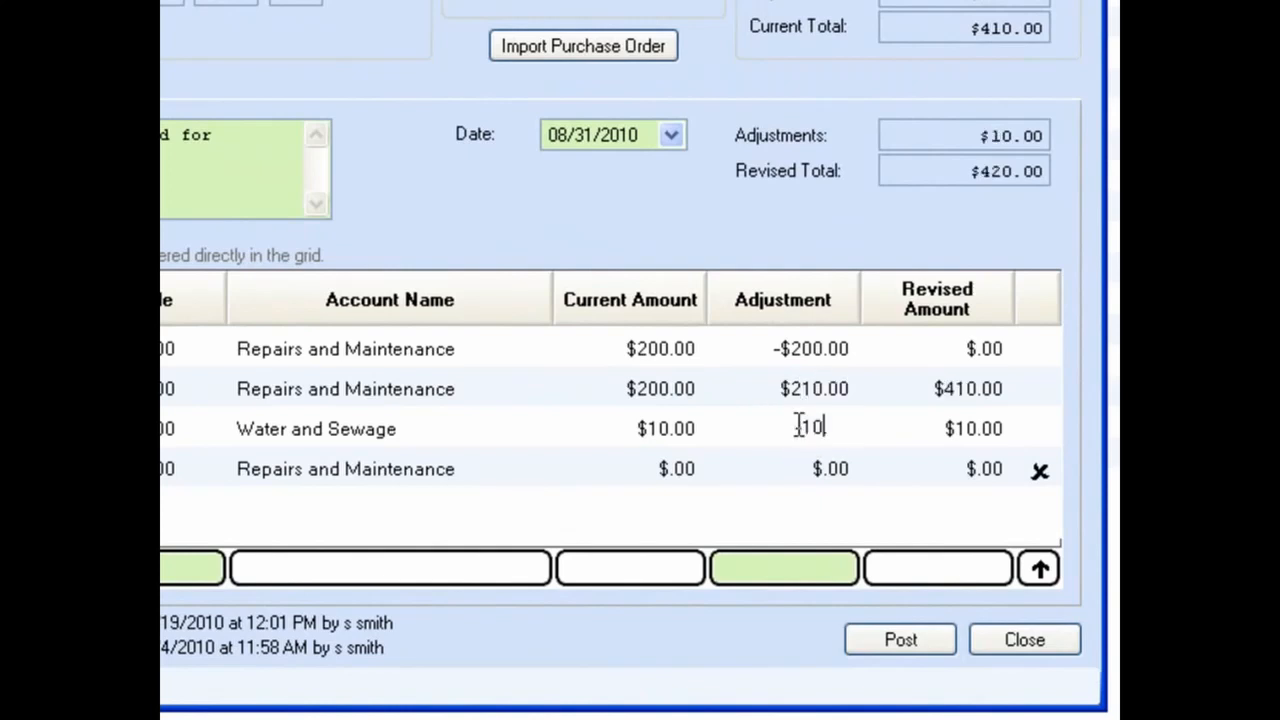
key("Tab")
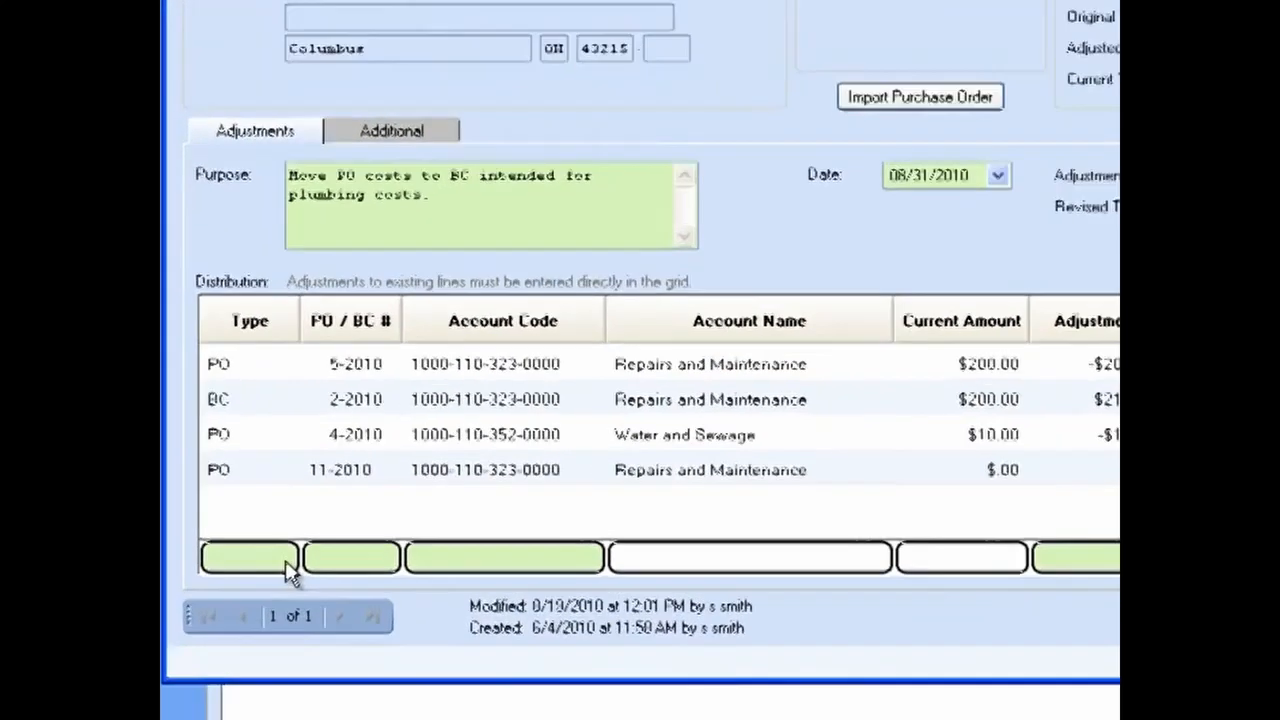
Step: Try to add a new PO line for 11-2010 in the entry row
left_click(284, 558)
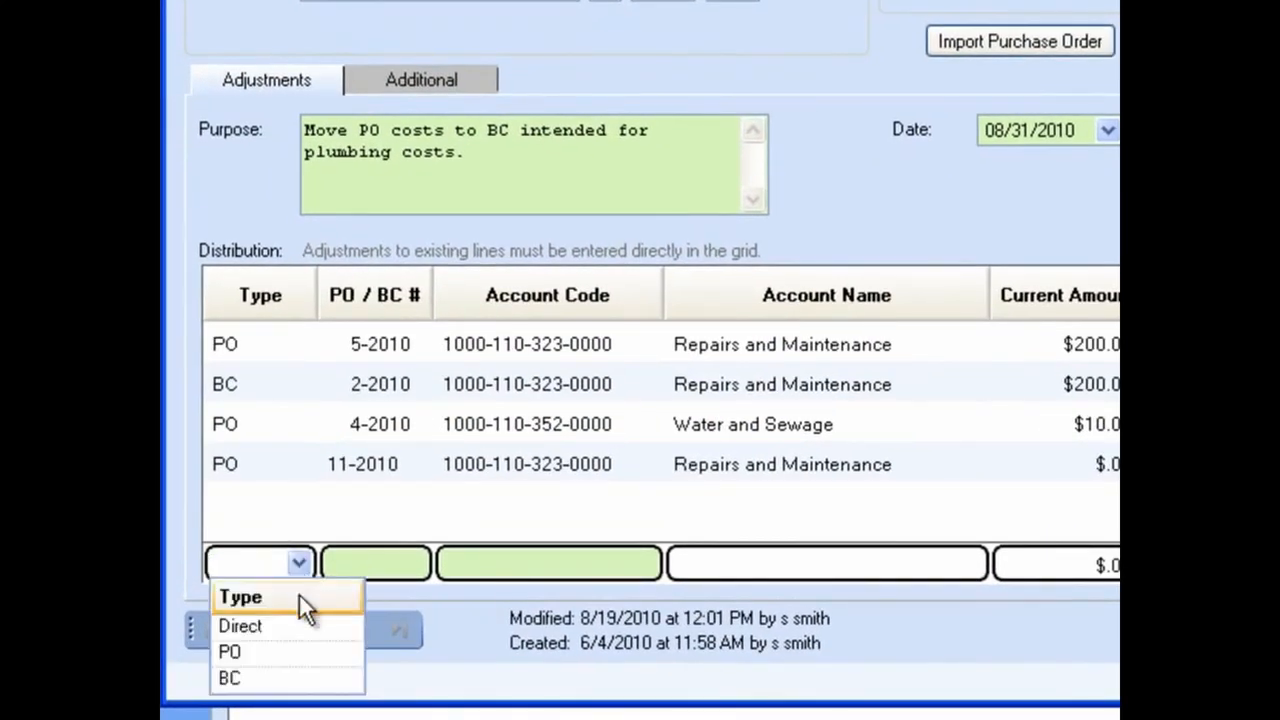
left_click(296, 652)
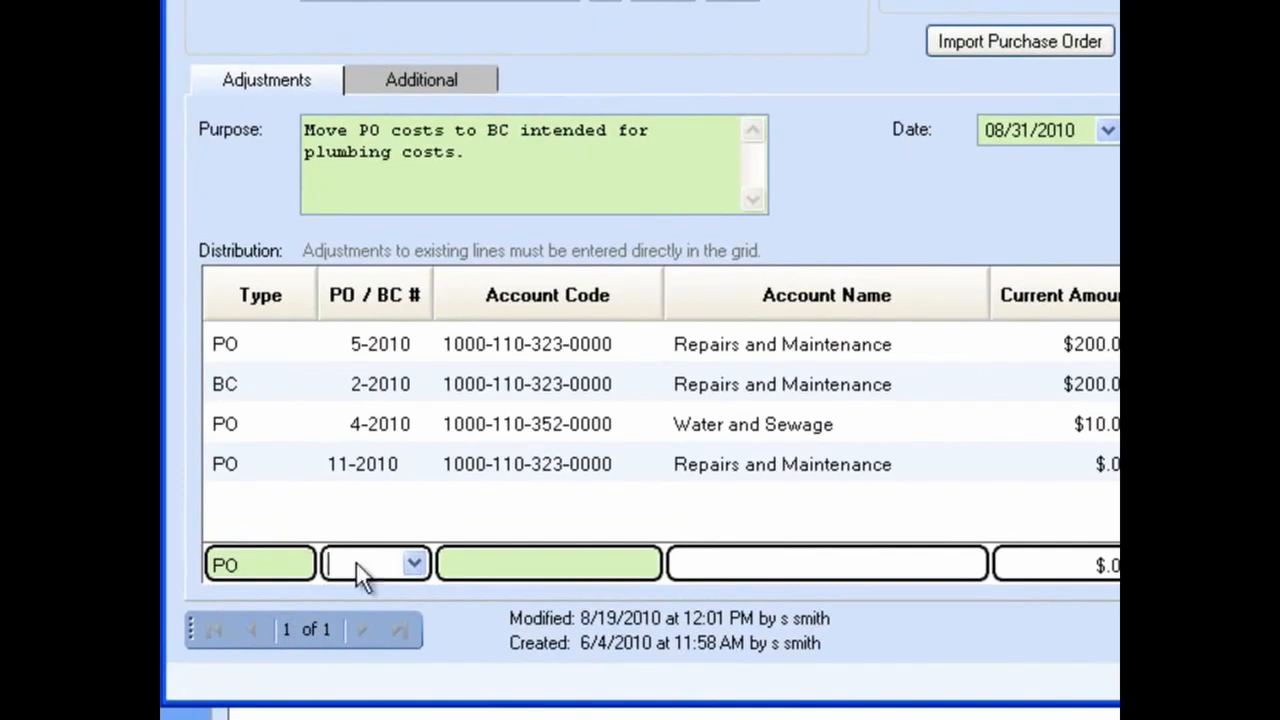
left_click(299, 563)
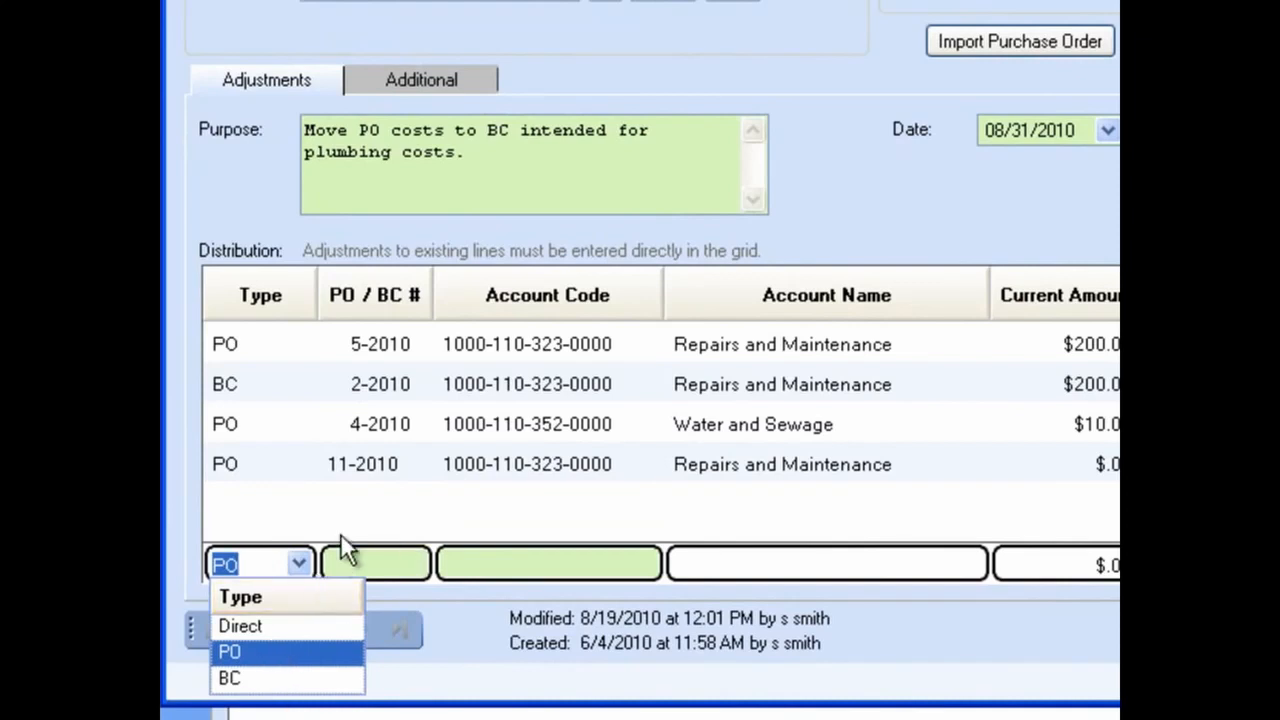
key("BackSpace")
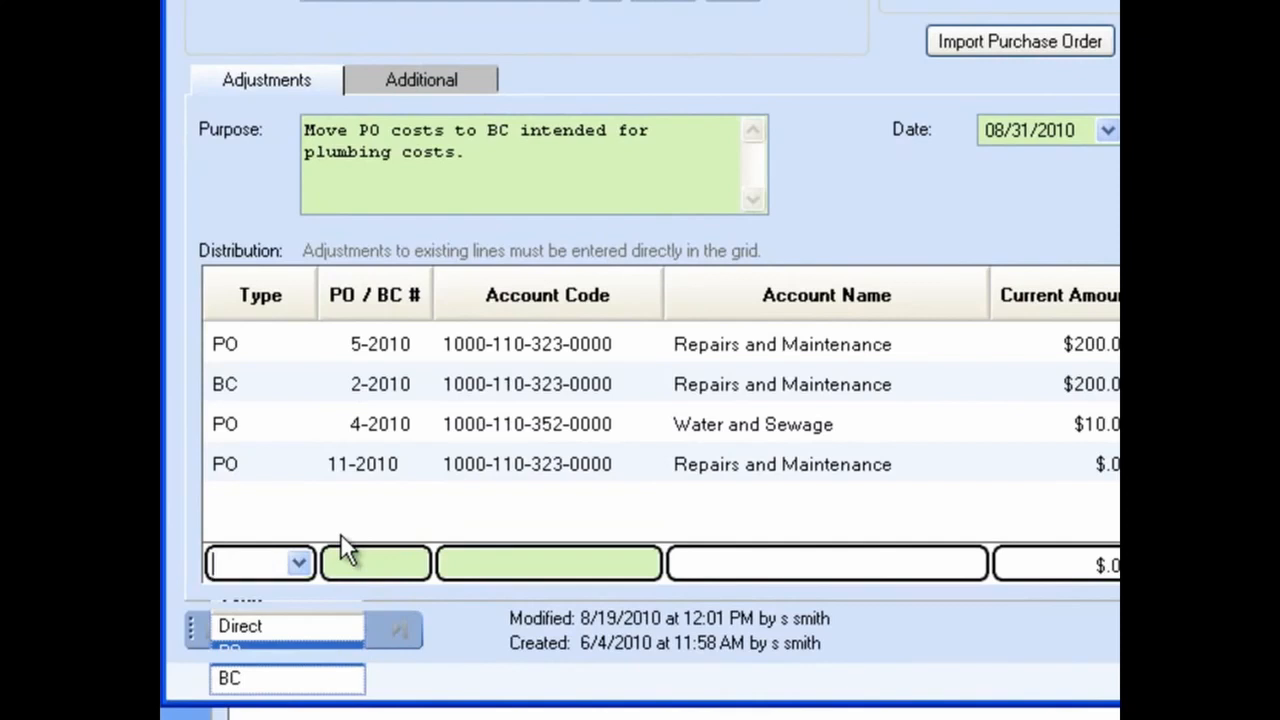
type("p")
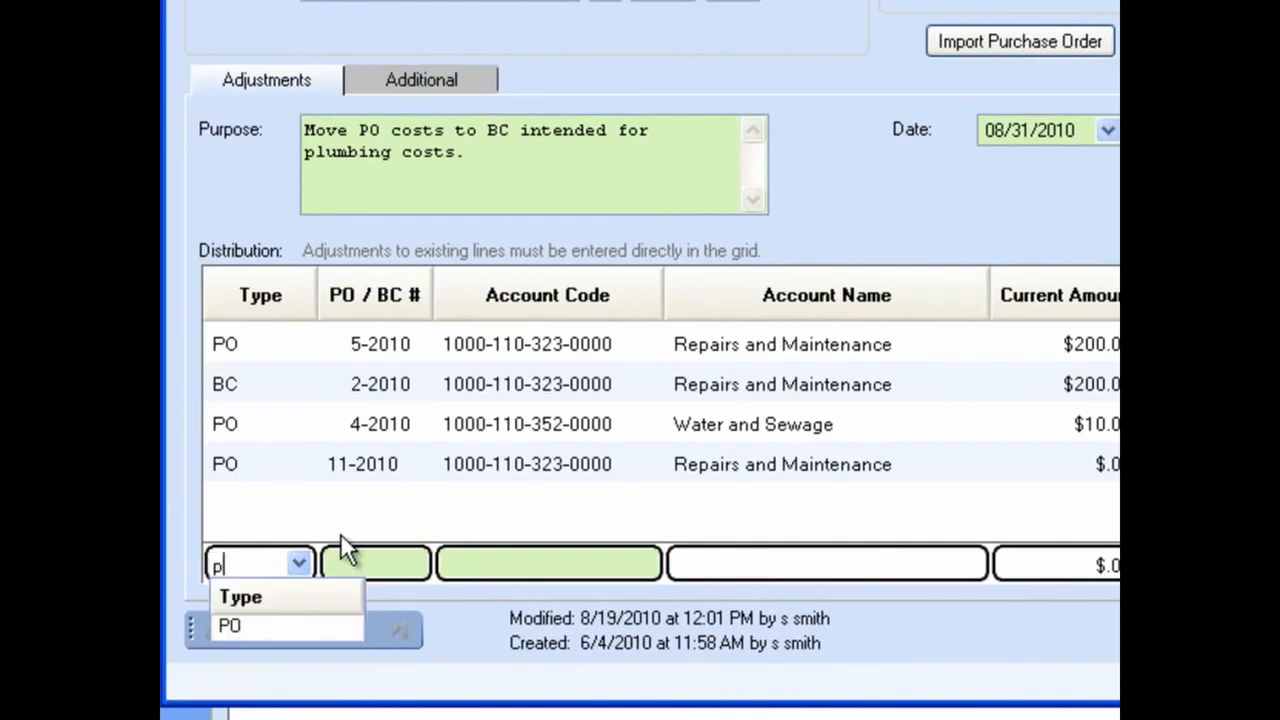
left_click(302, 621)
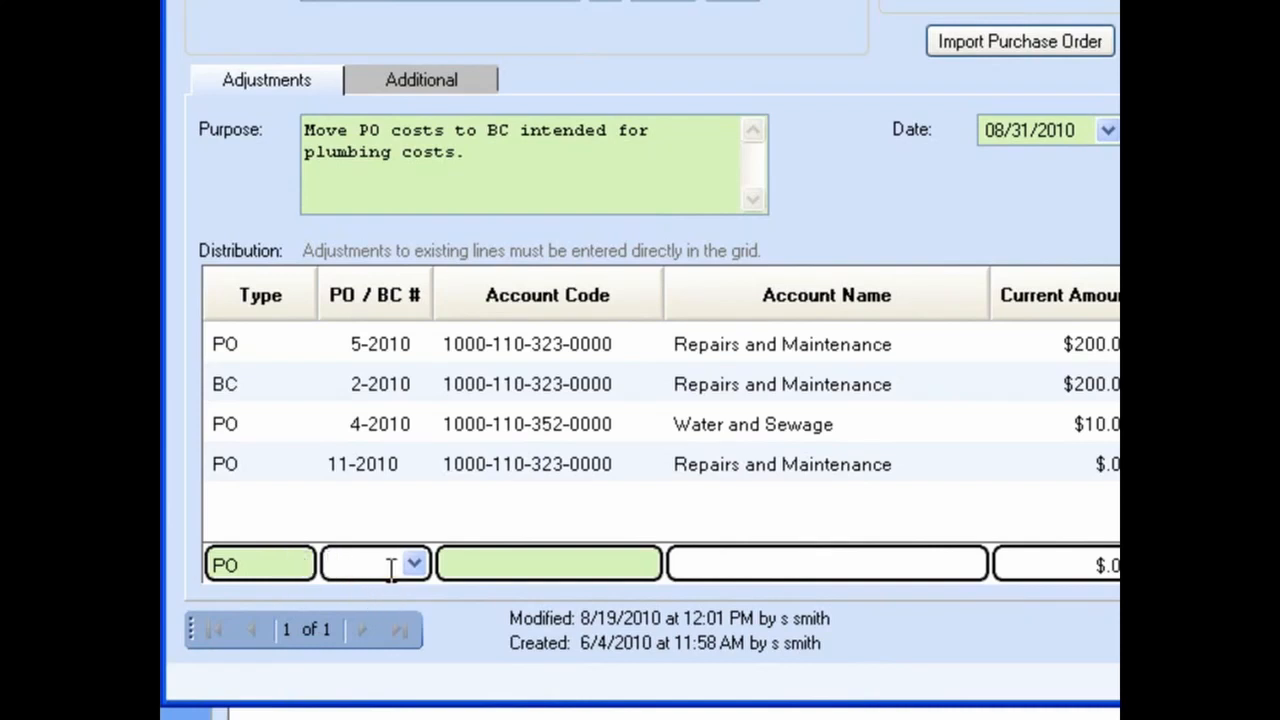
left_click(413, 565)
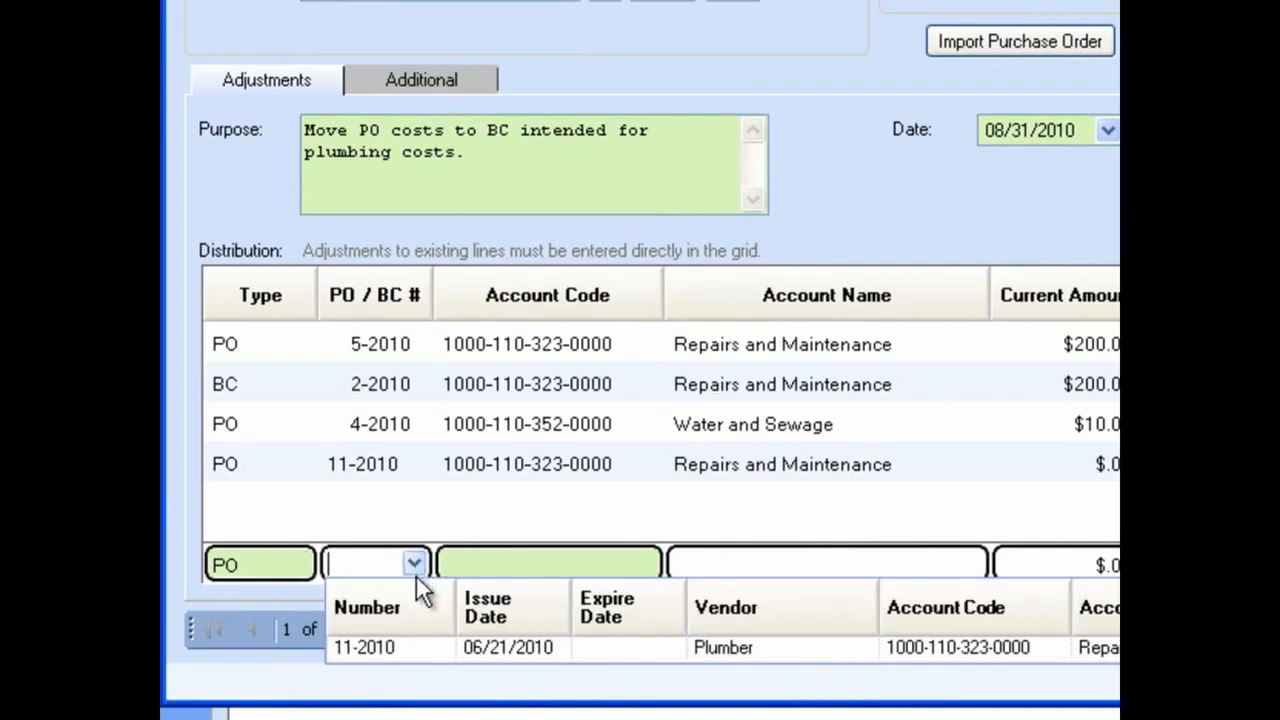
left_click(418, 648)
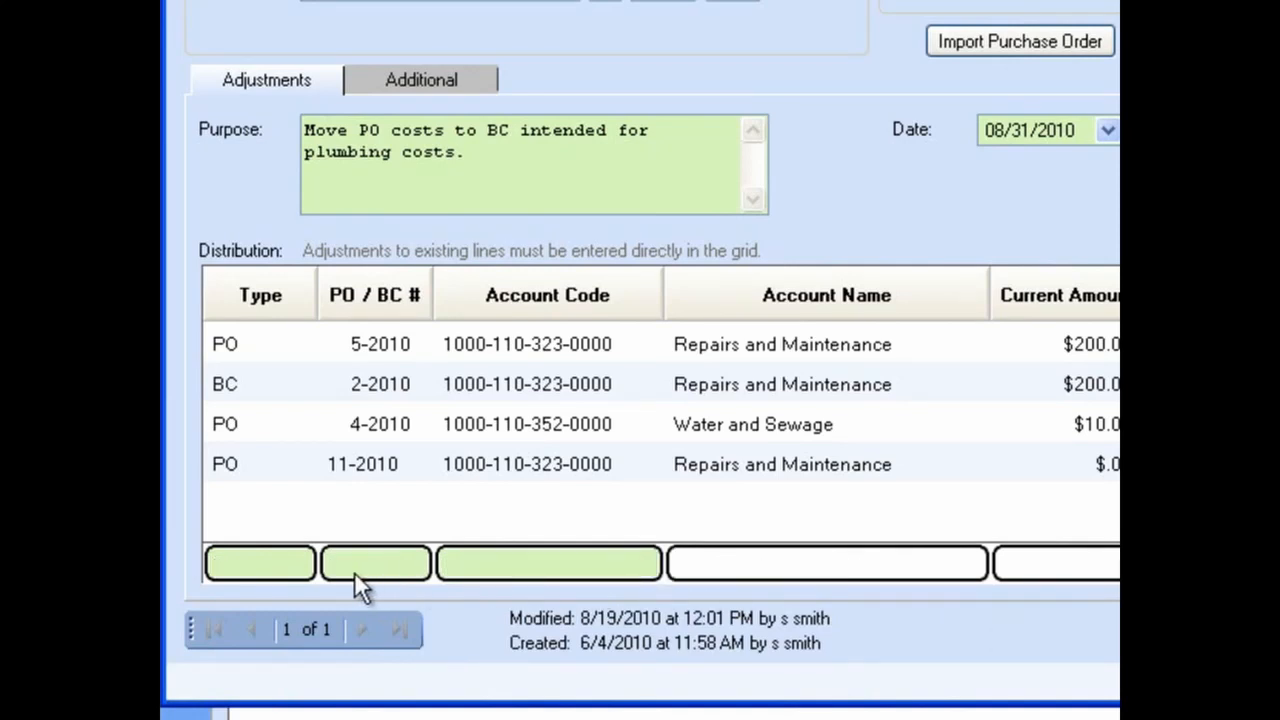
left_click(304, 571)
left_click(303, 568)
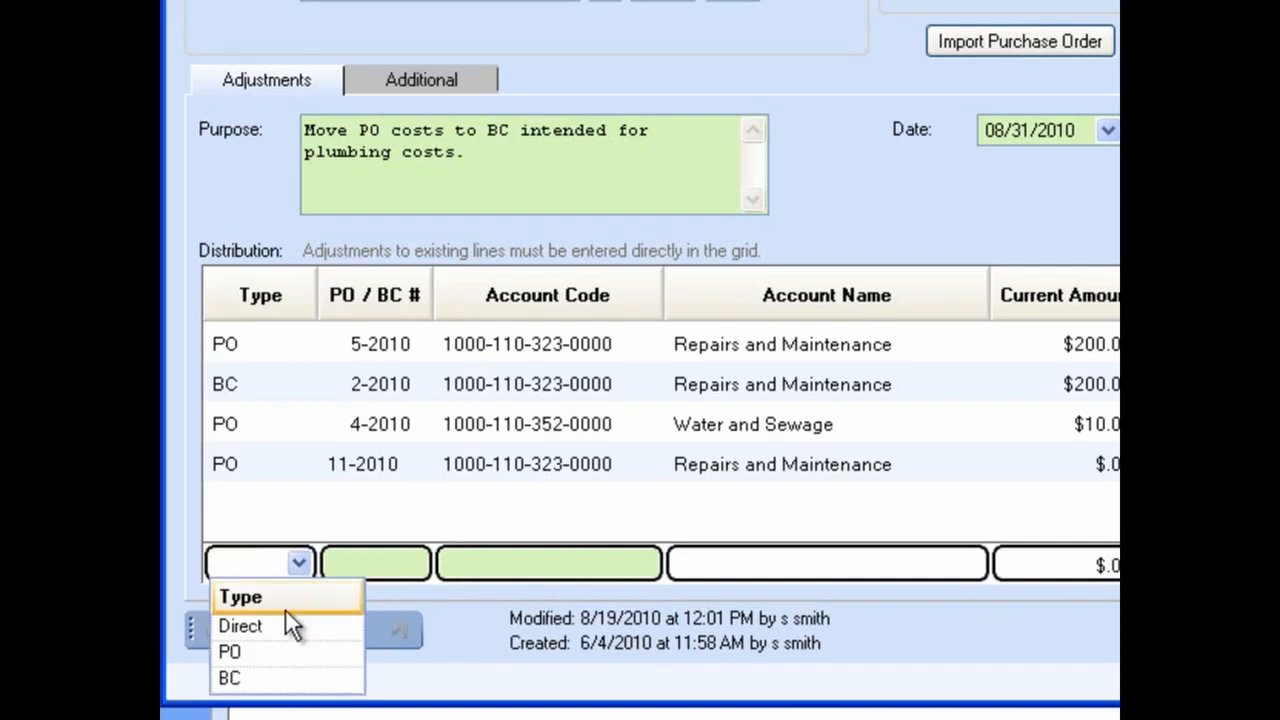
left_click(285, 625)
left_click(645, 563)
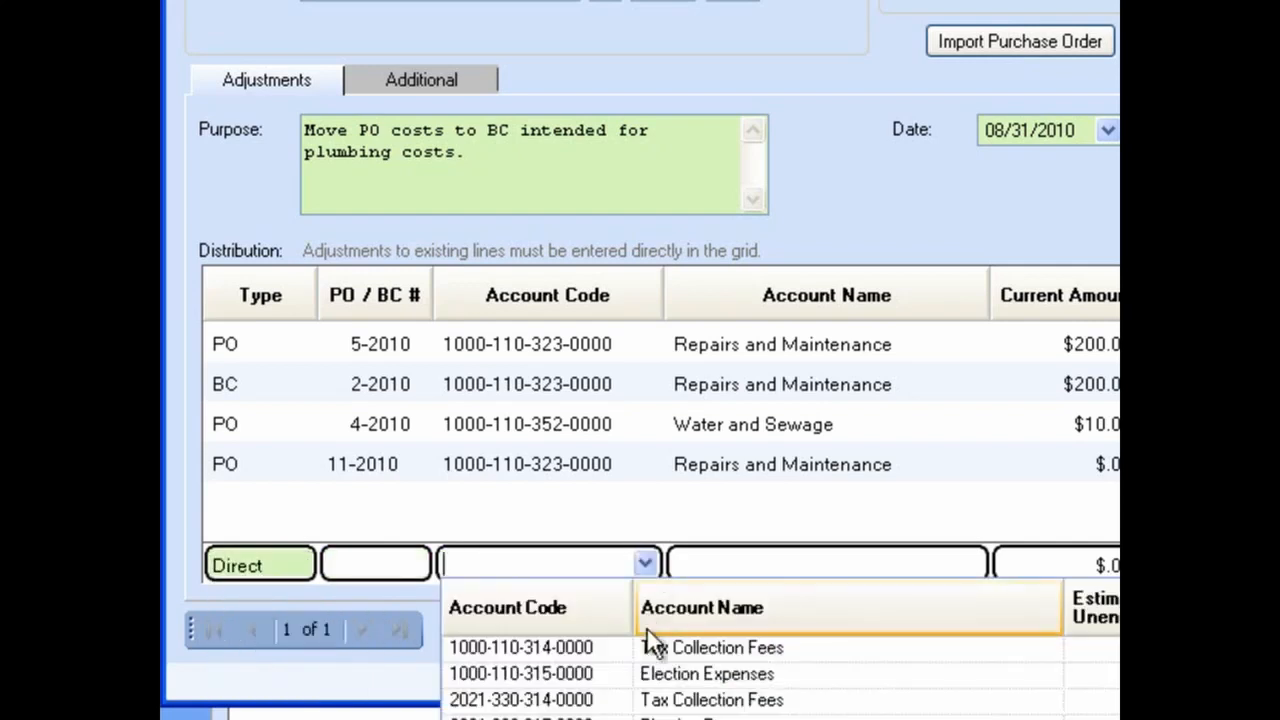
left_click(690, 712)
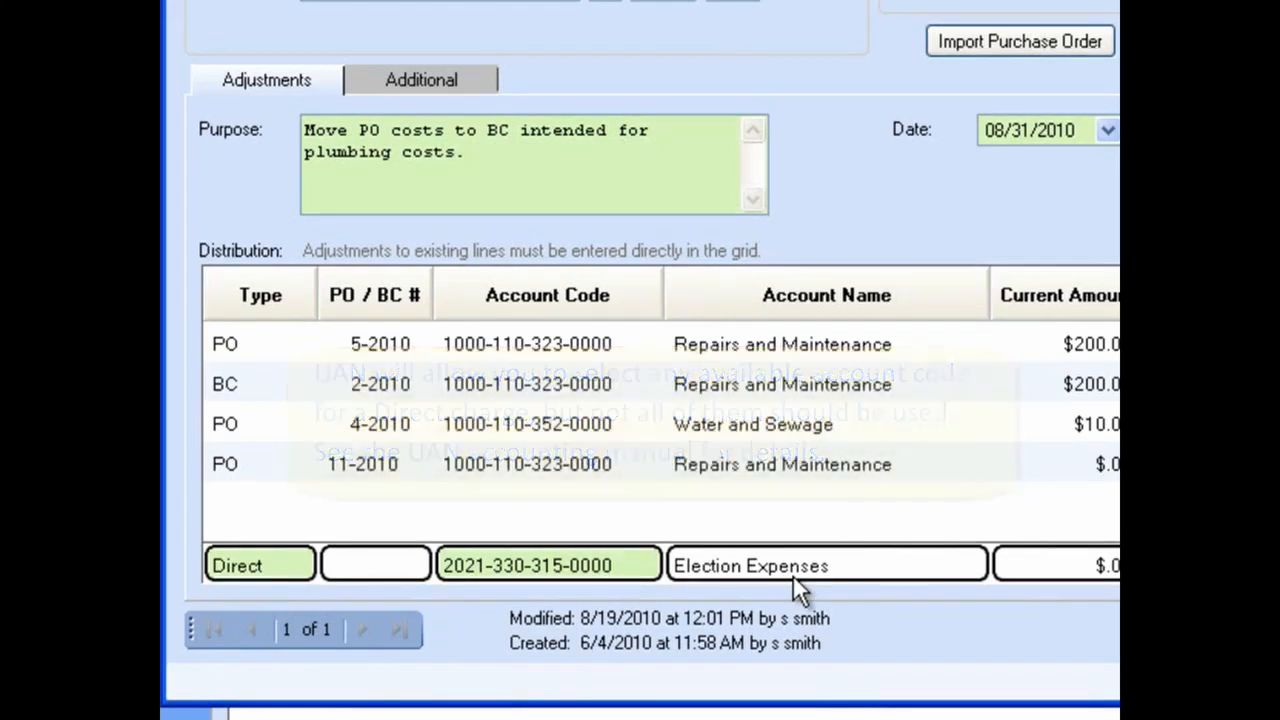
key("Tab")
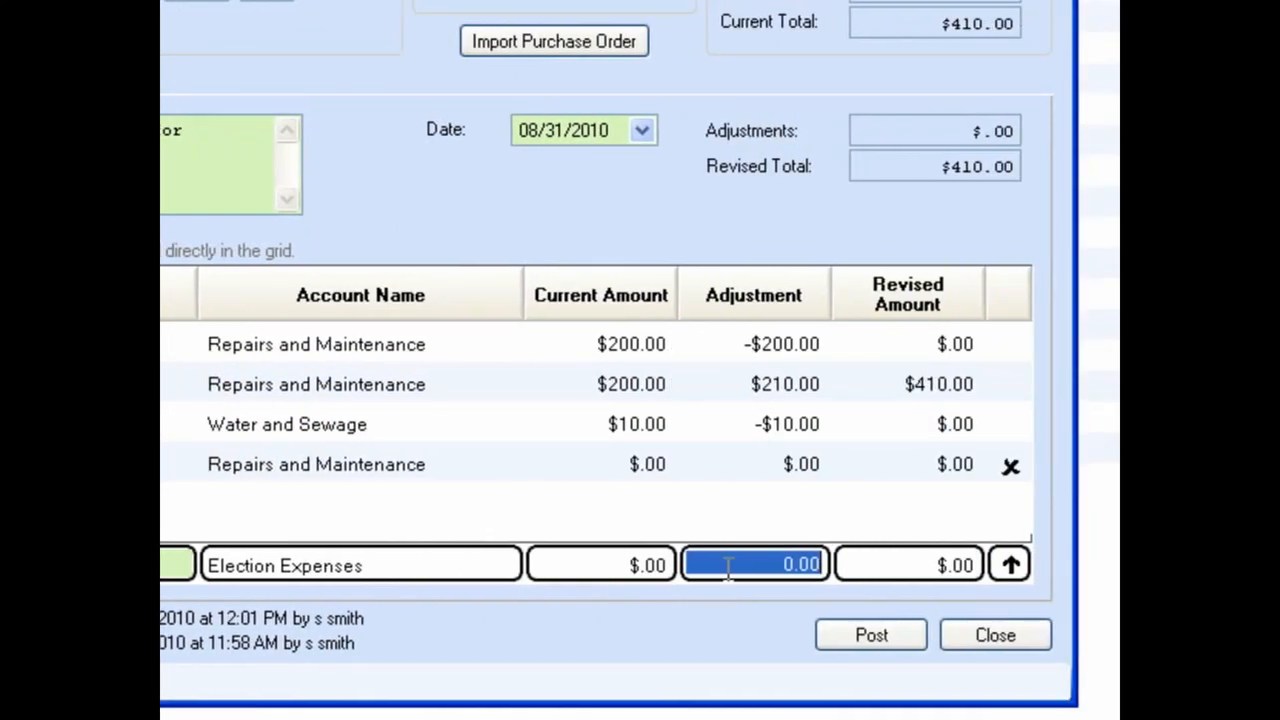
type("50.")
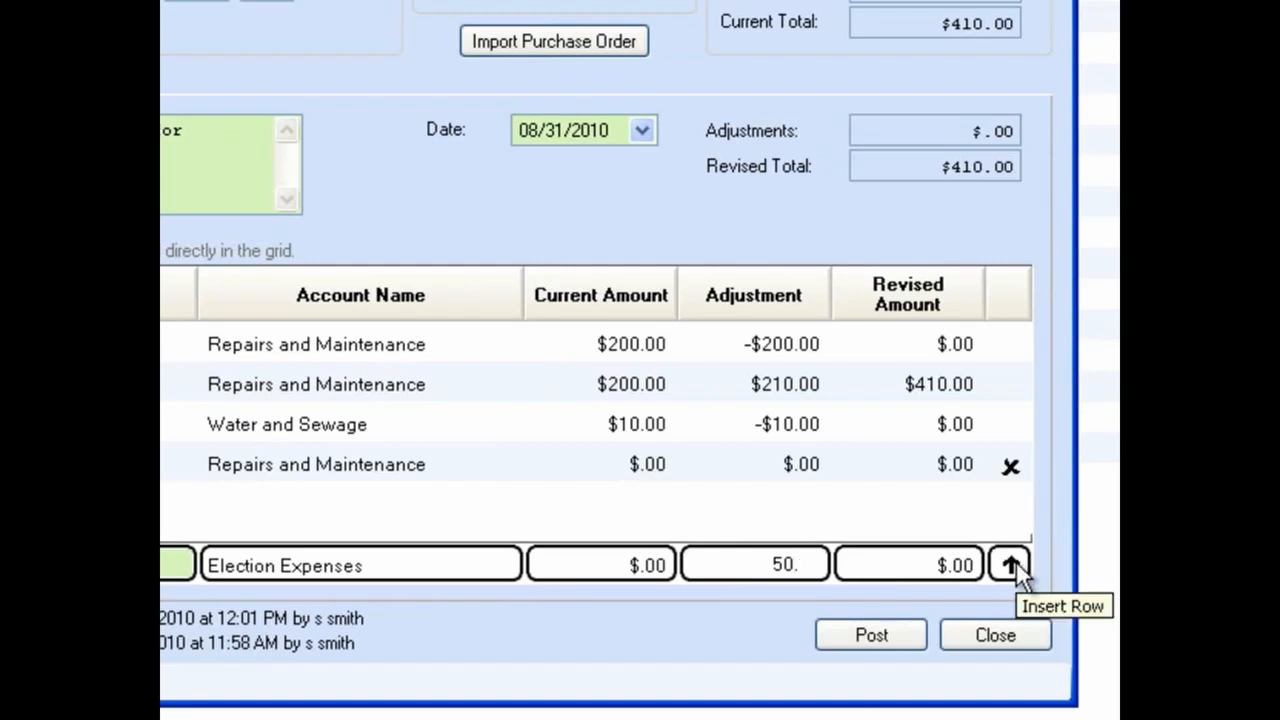
left_click(1012, 564)
key("BackSpace")
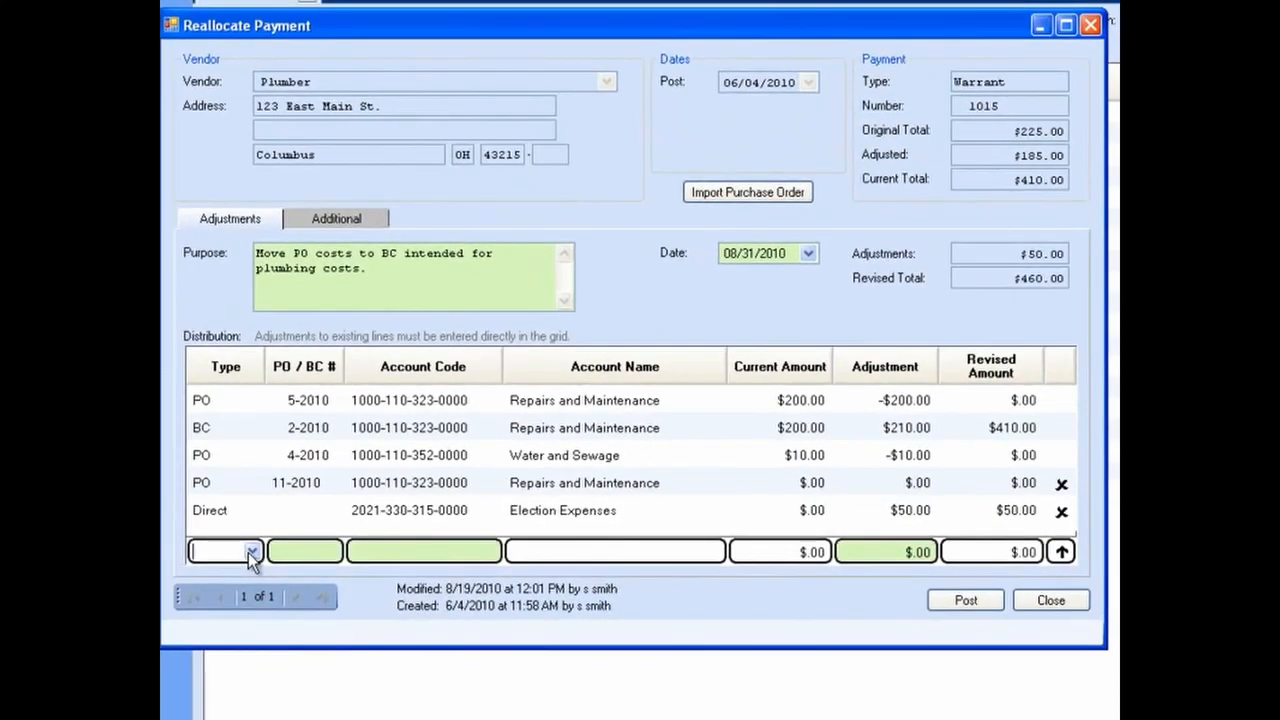
left_click(251, 553)
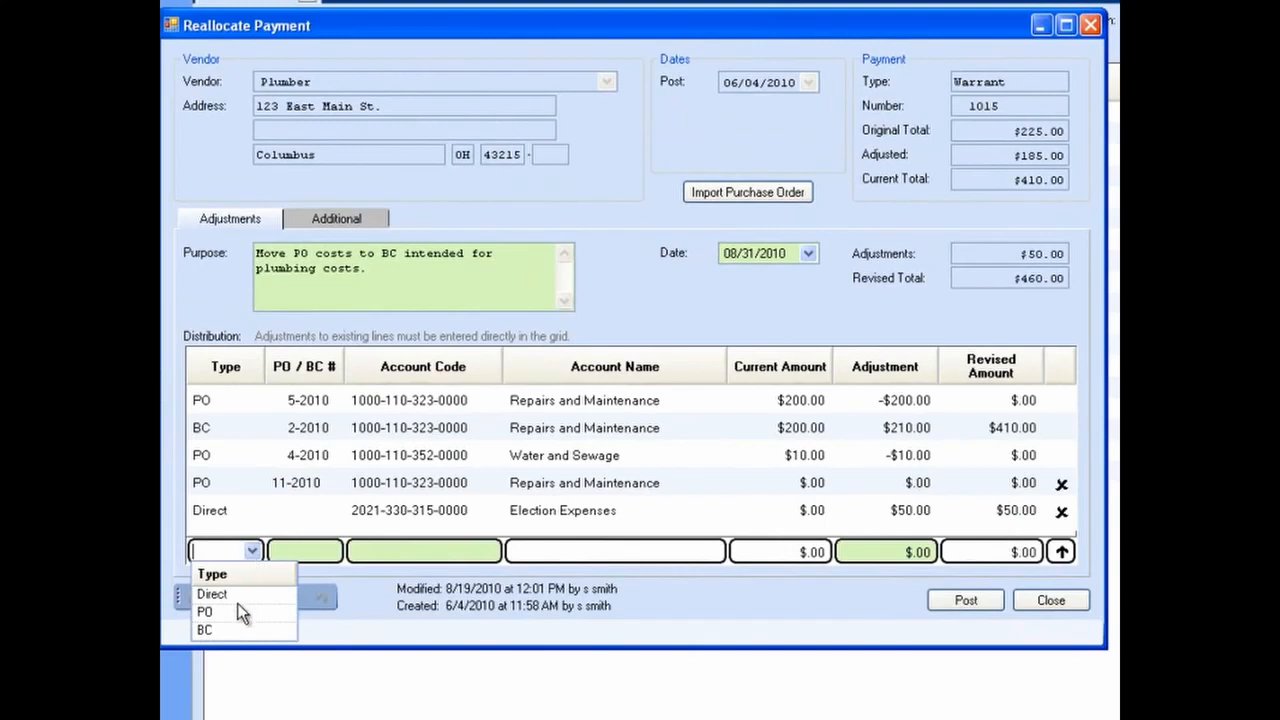
left_click(240, 635)
left_click(332, 552)
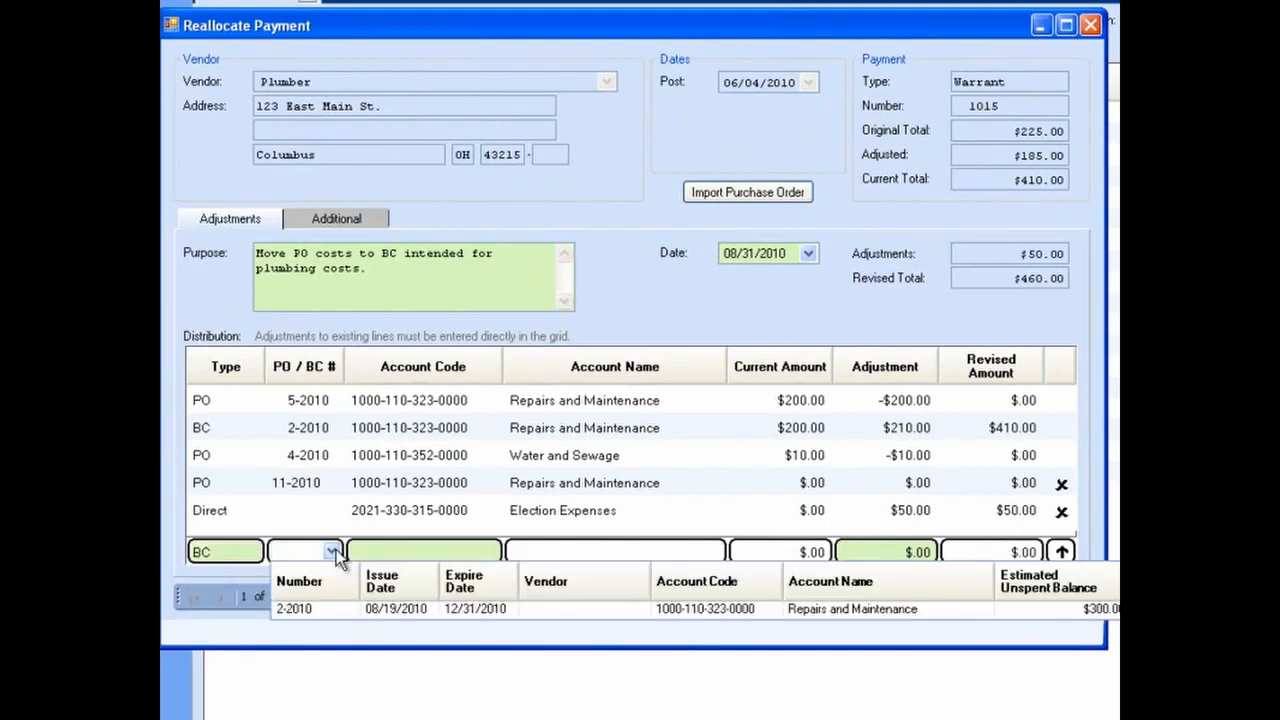
left_click(334, 553)
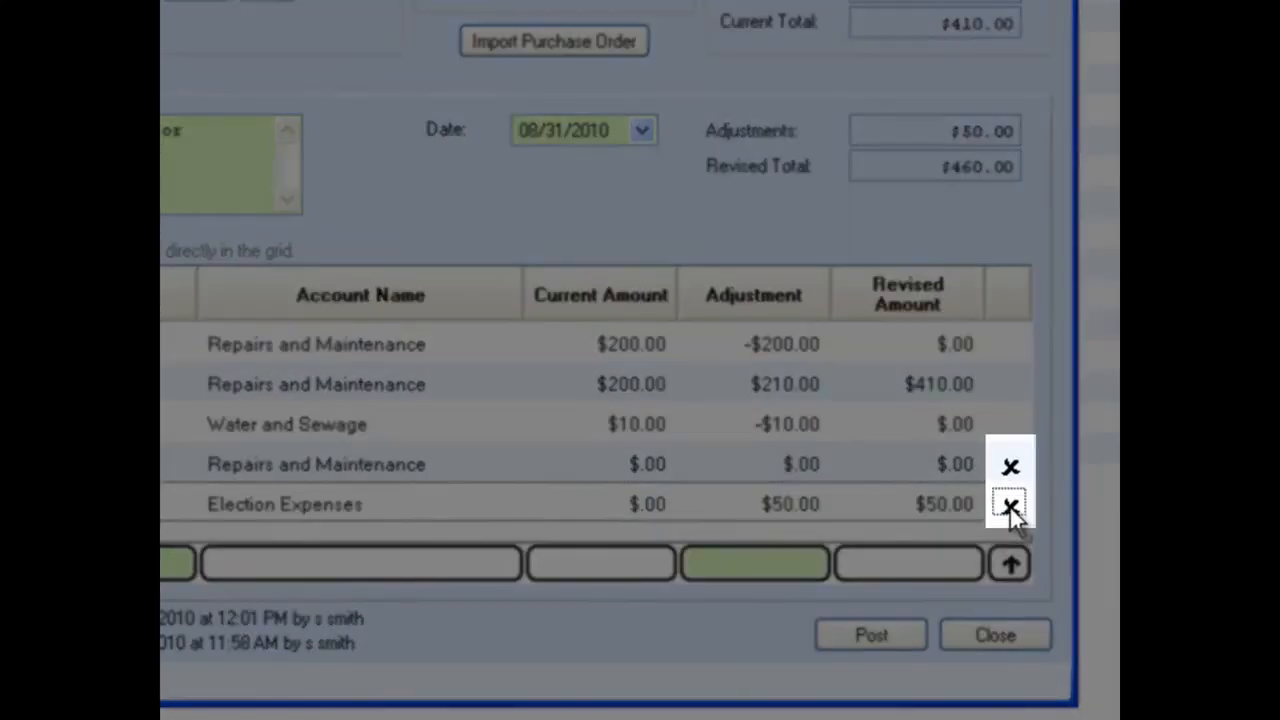
Step: Delete the Election Expenses direct line and the empty 11-2010 purchase order line from the distribution
left_click(1010, 506)
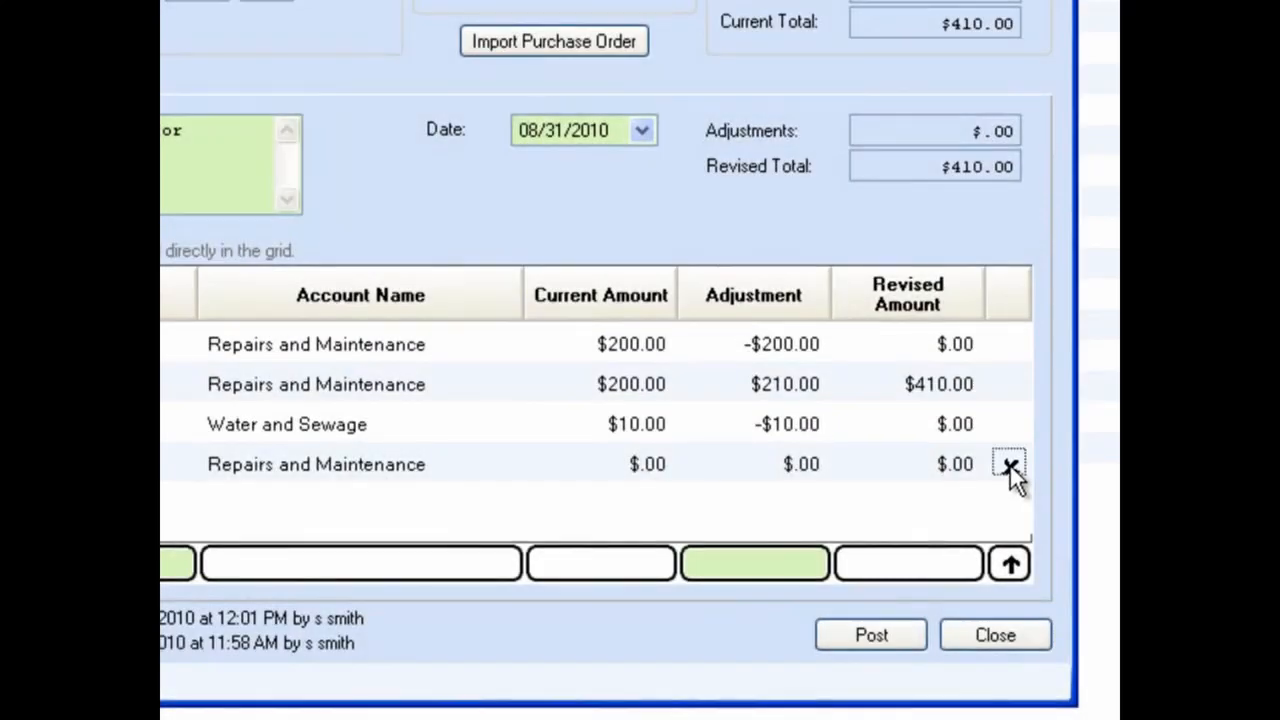
left_click(1010, 466)
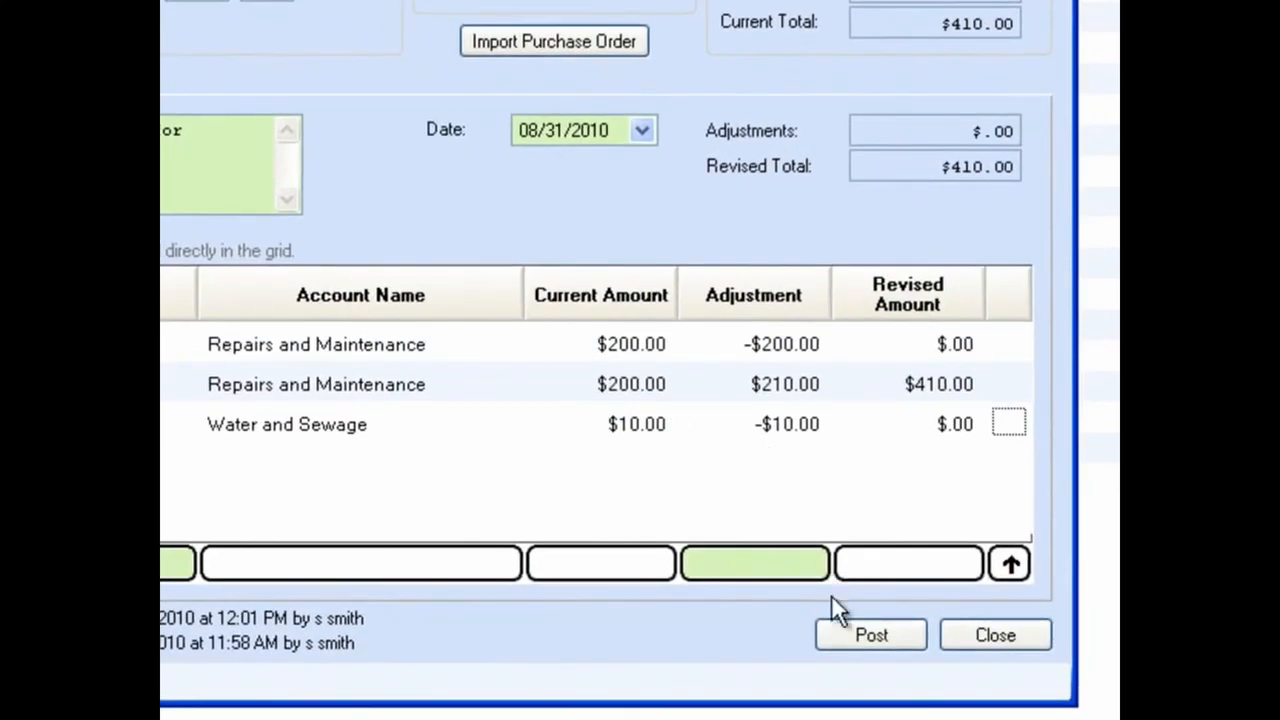
Step: Post the reallocation and print the reallocation report on the Dell Laser Printer 1720dn XL
left_click(977, 638)
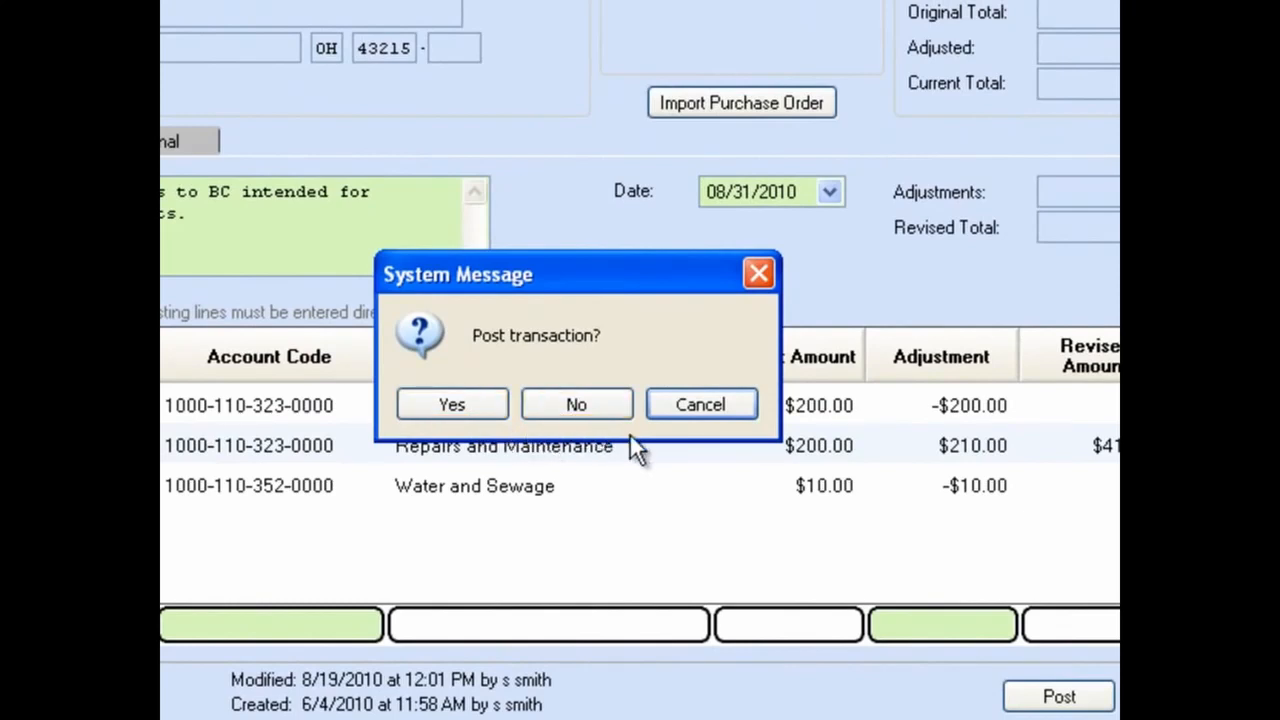
left_click(701, 414)
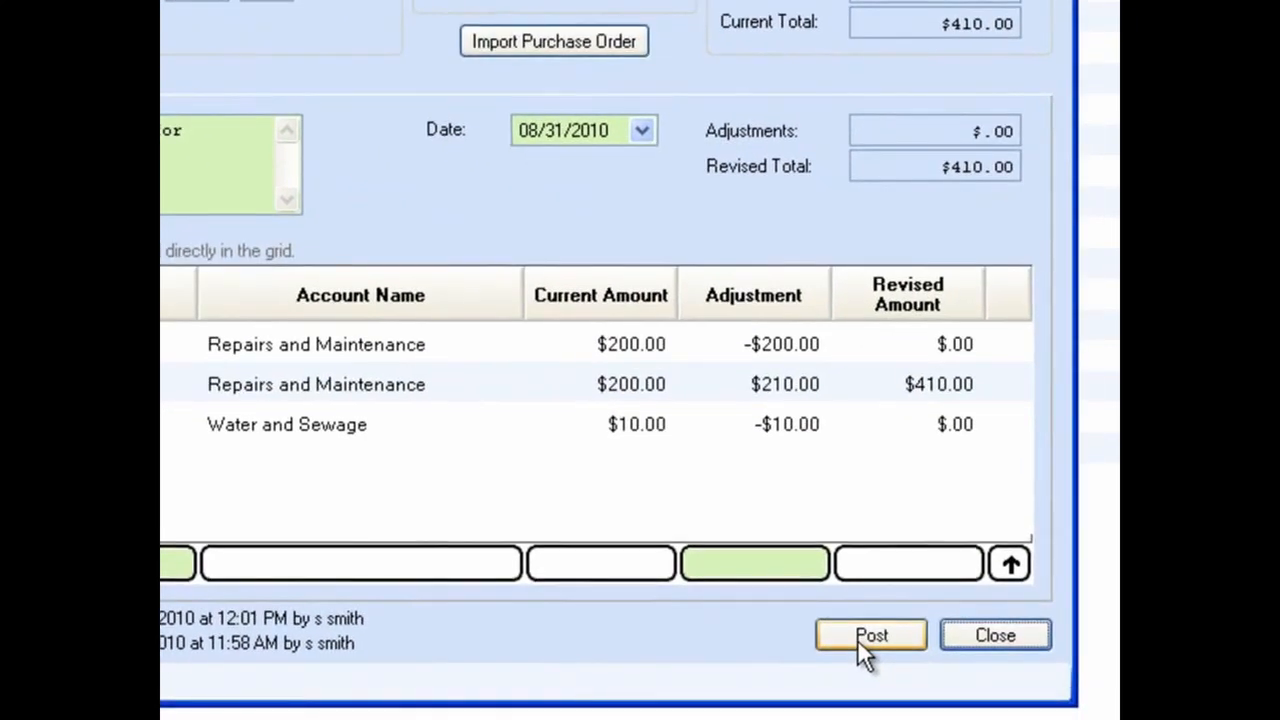
left_click(927, 662)
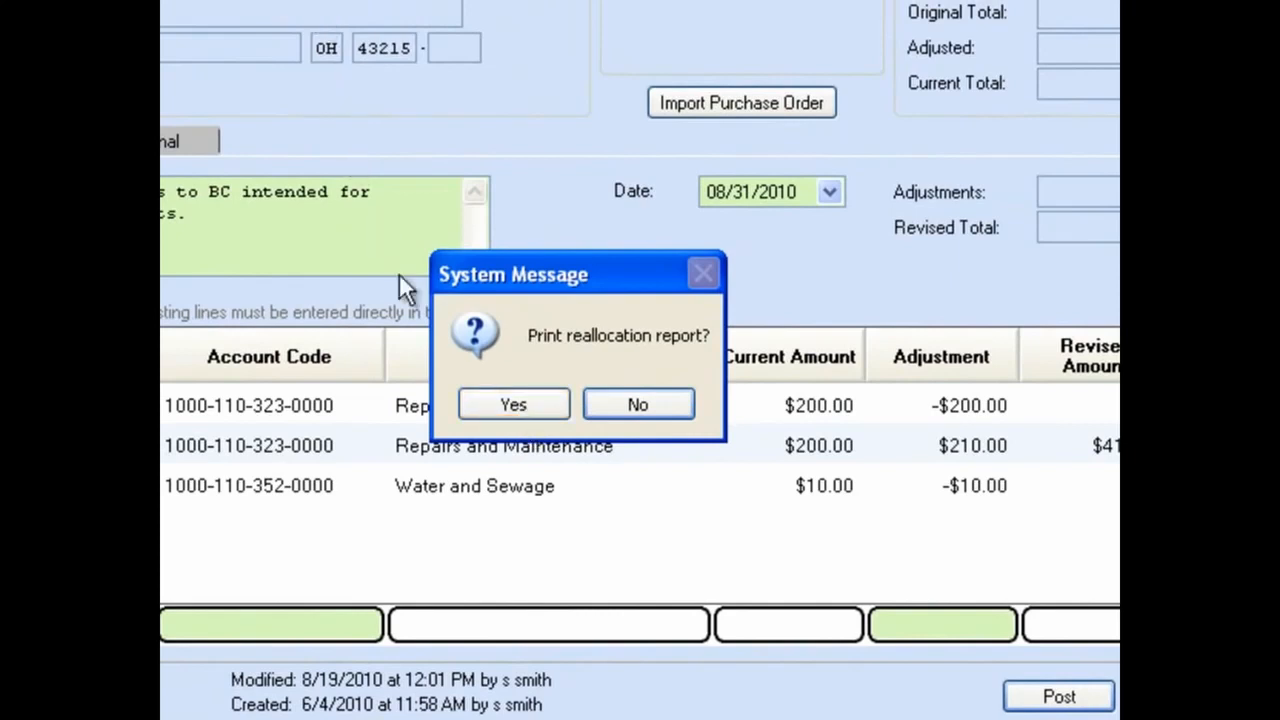
left_click(510, 404)
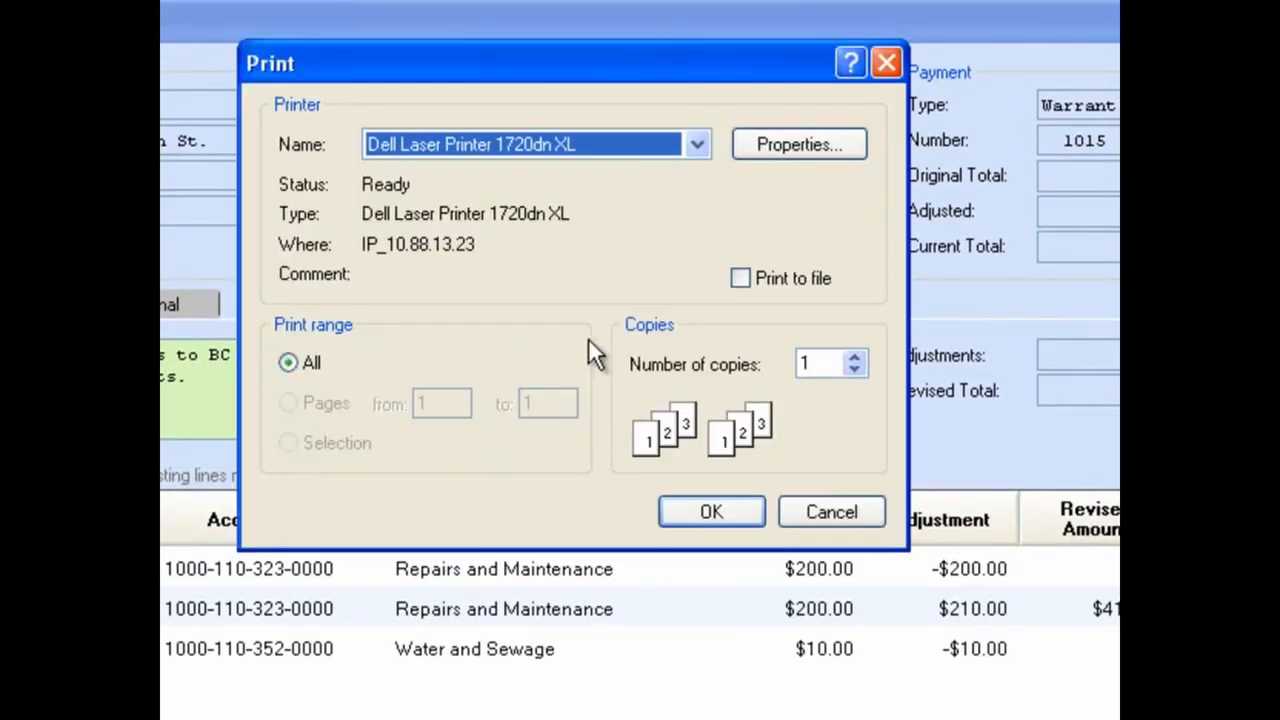
left_click(696, 144)
left_click(712, 349)
left_click(716, 512)
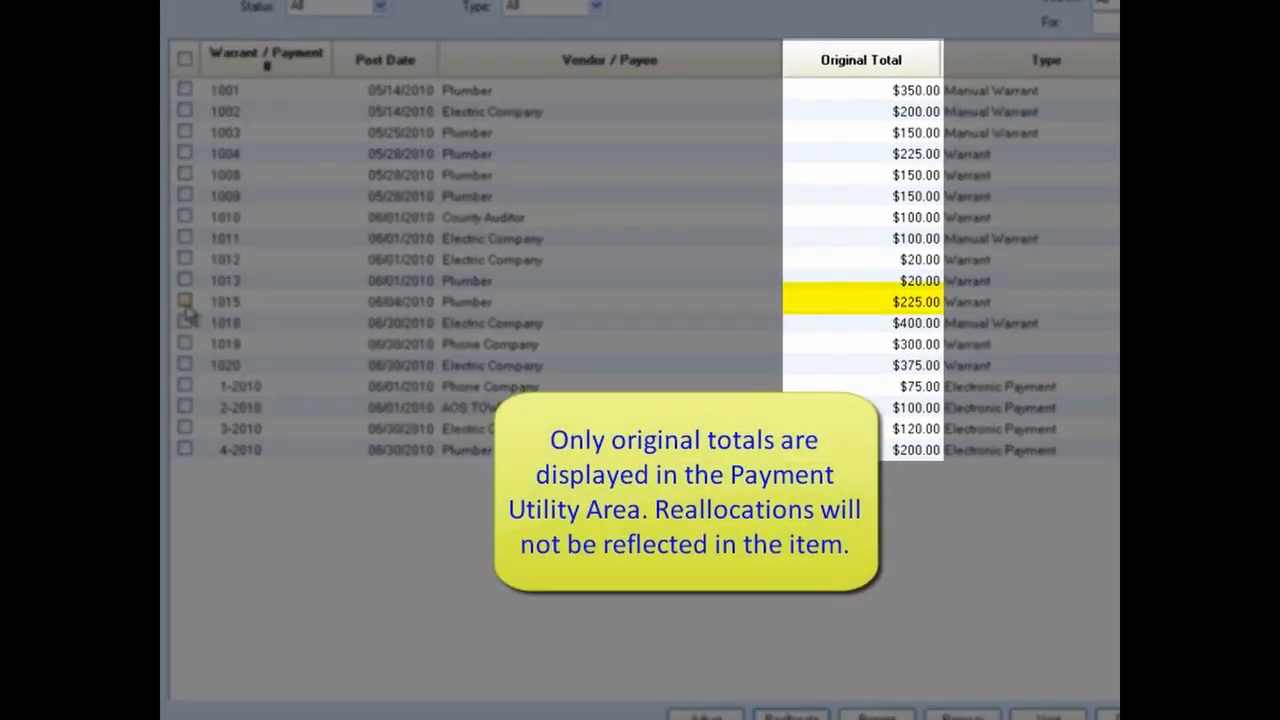
Step: Reprint electronic payment 2-2010 on the Dell Laser Printer 1720dn XL
left_click(185, 302)
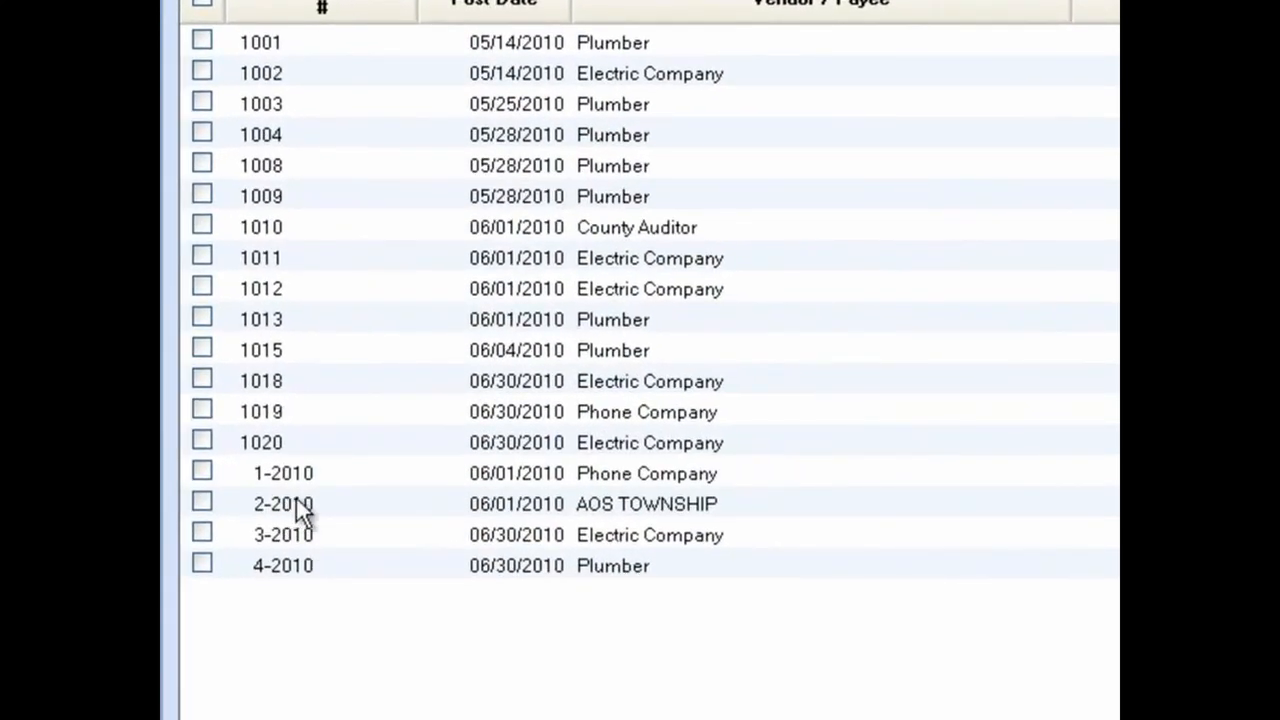
left_click(203, 503)
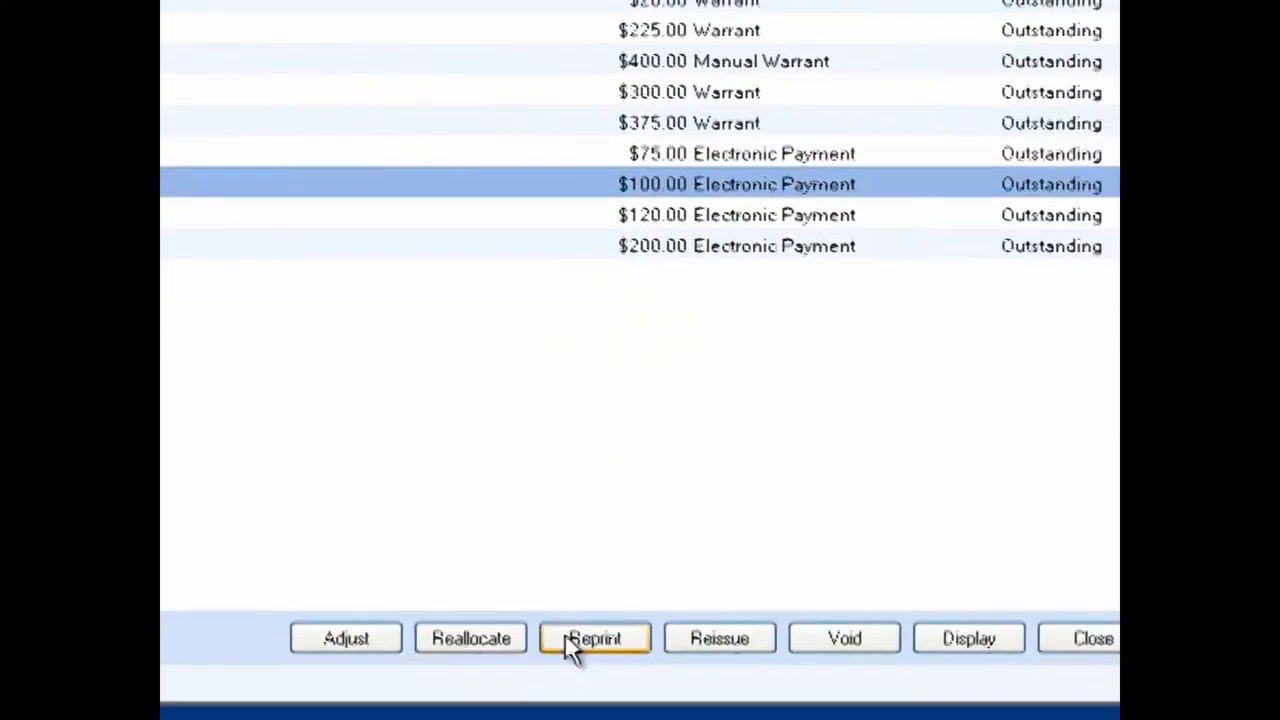
left_click(565, 611)
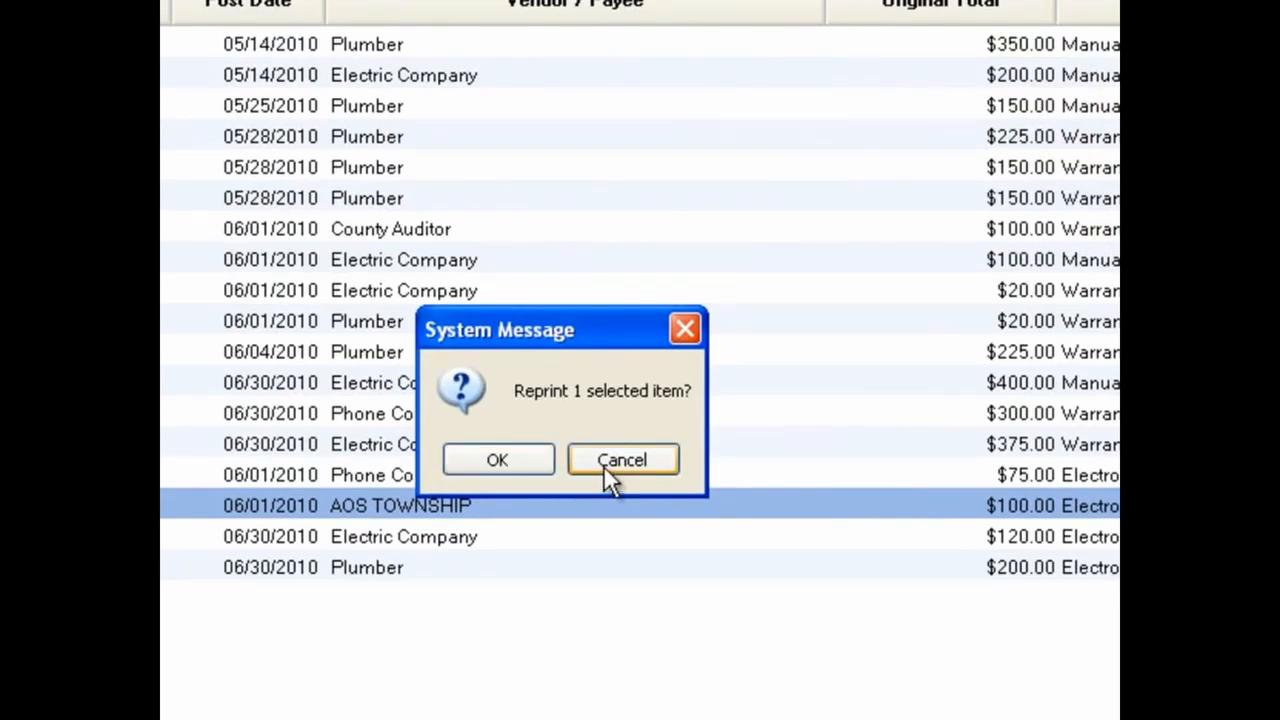
left_click(534, 464)
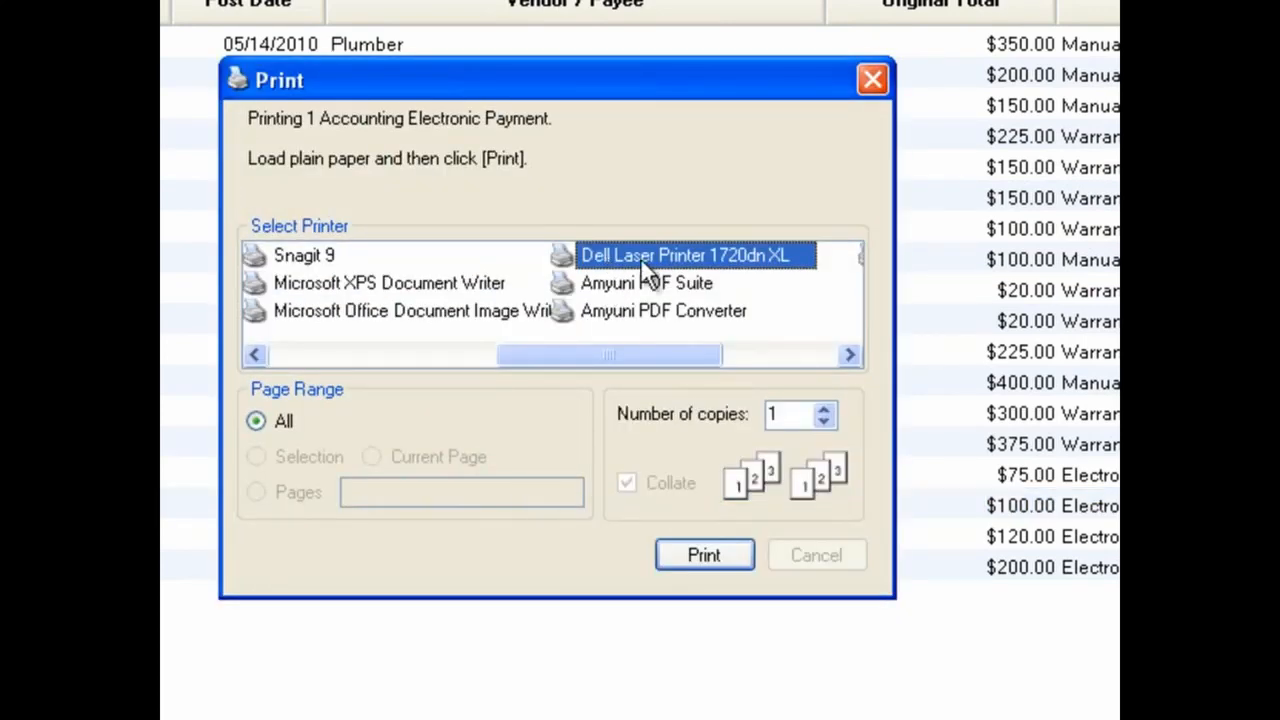
left_click(720, 553)
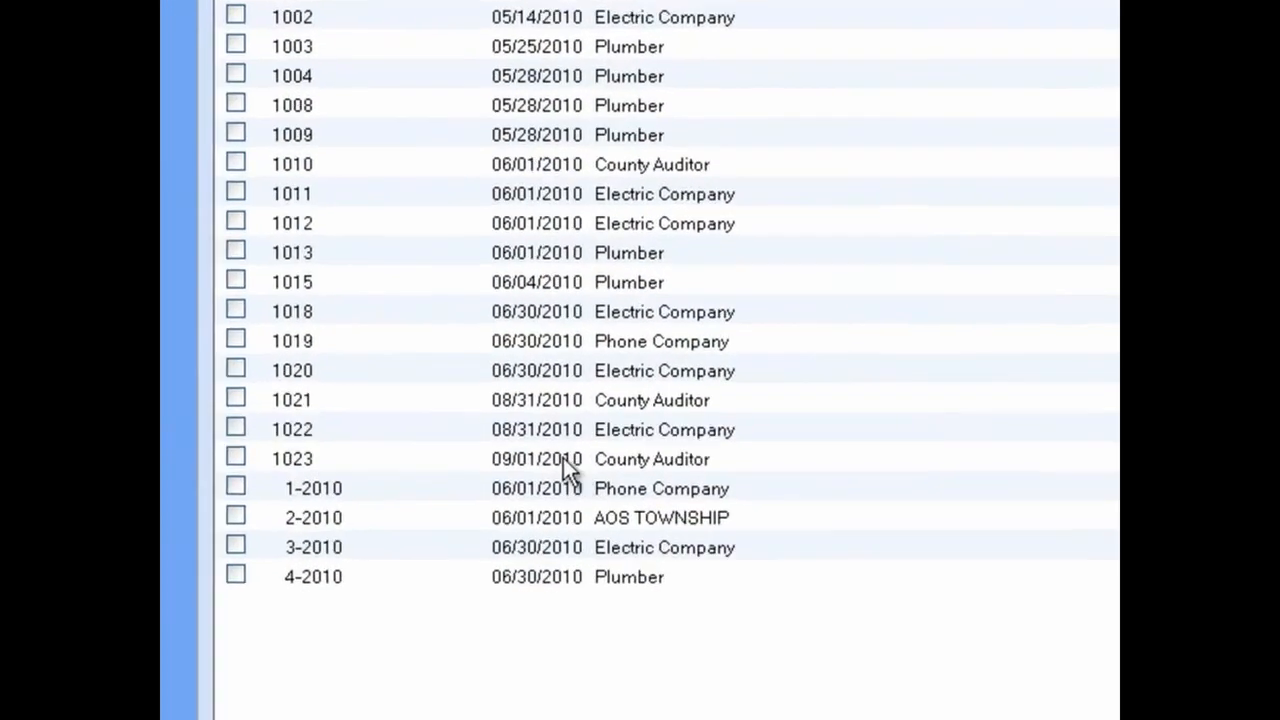
Step: Select warrants 1021 and 1022 and start voiding and reissuing them
left_click(241, 401)
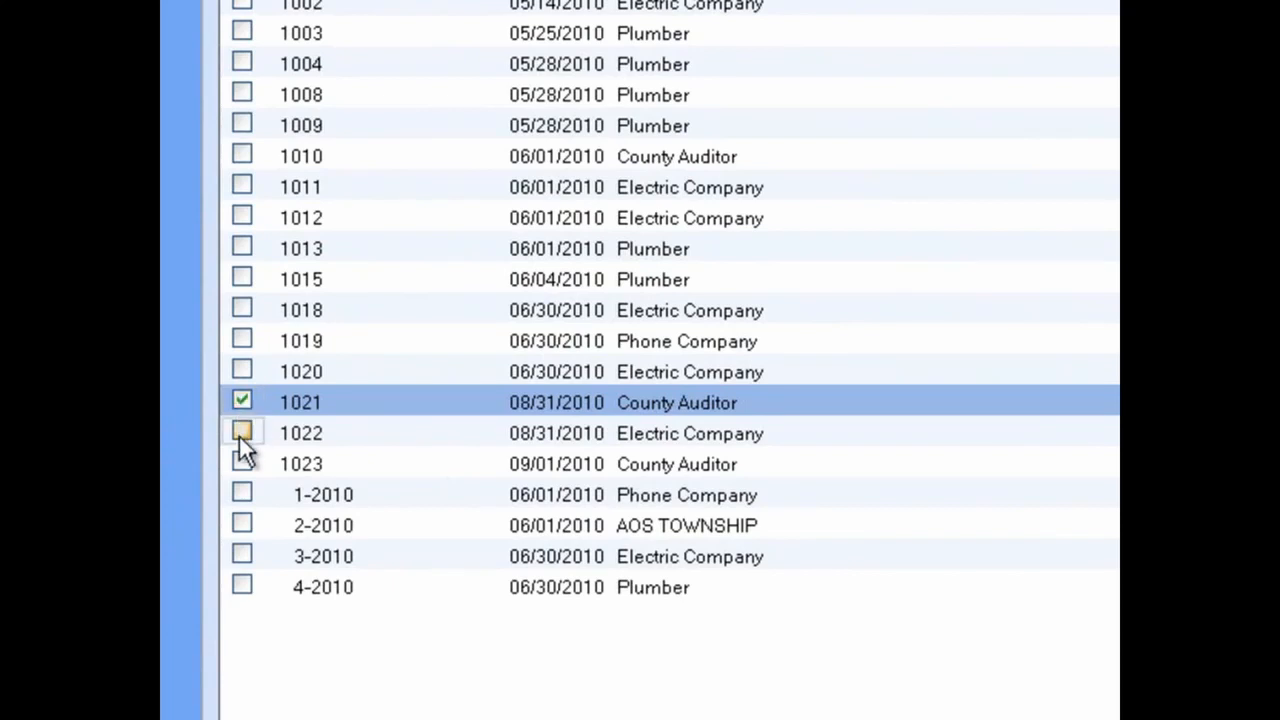
left_click(241, 432)
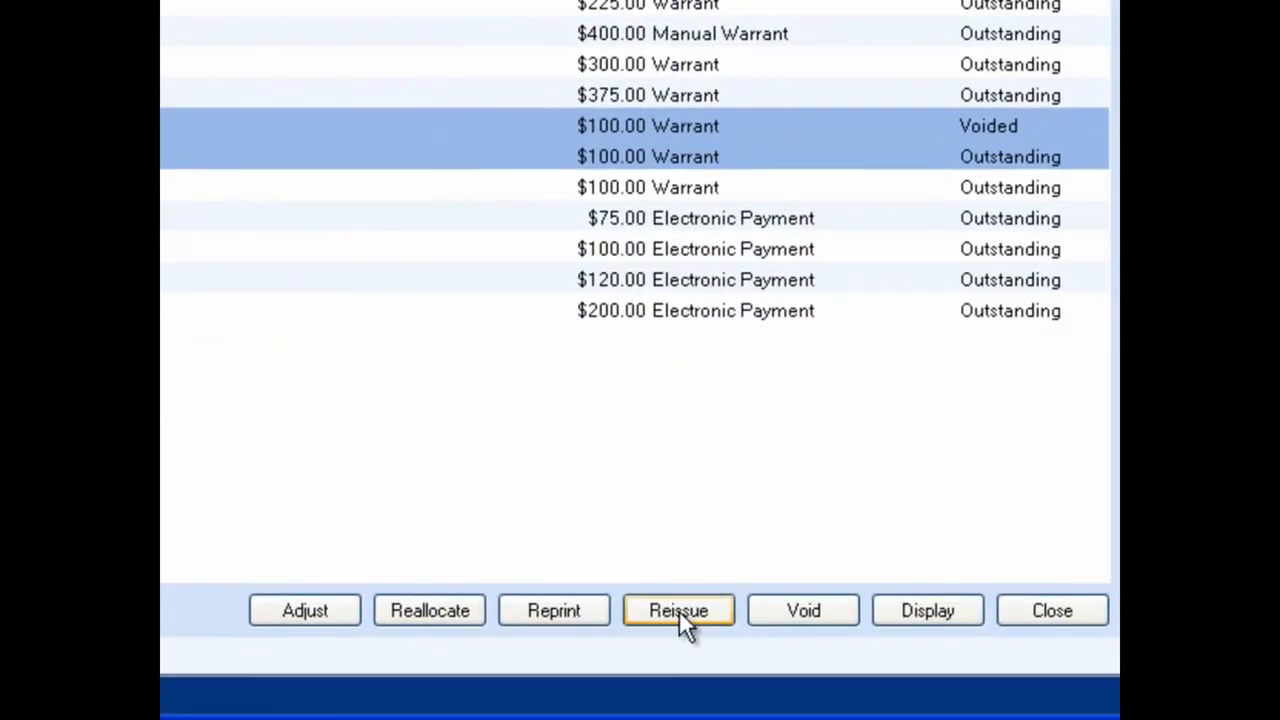
left_click(679, 610)
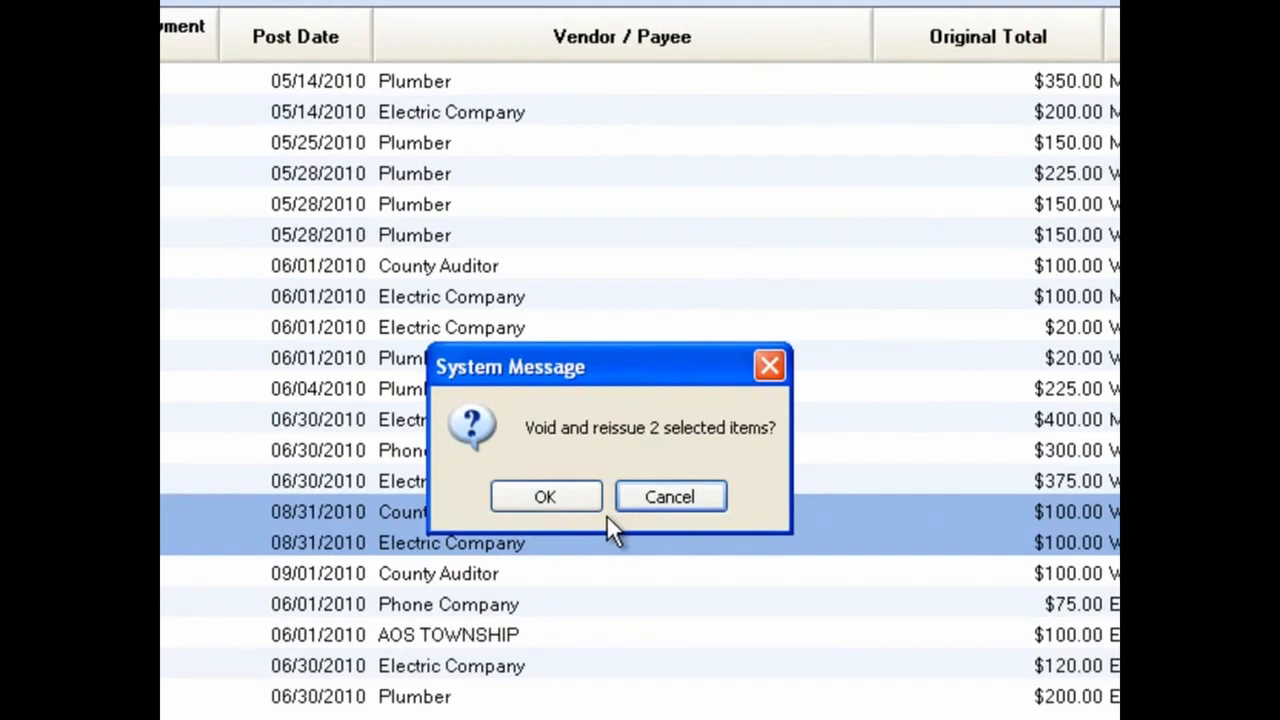
left_click(564, 494)
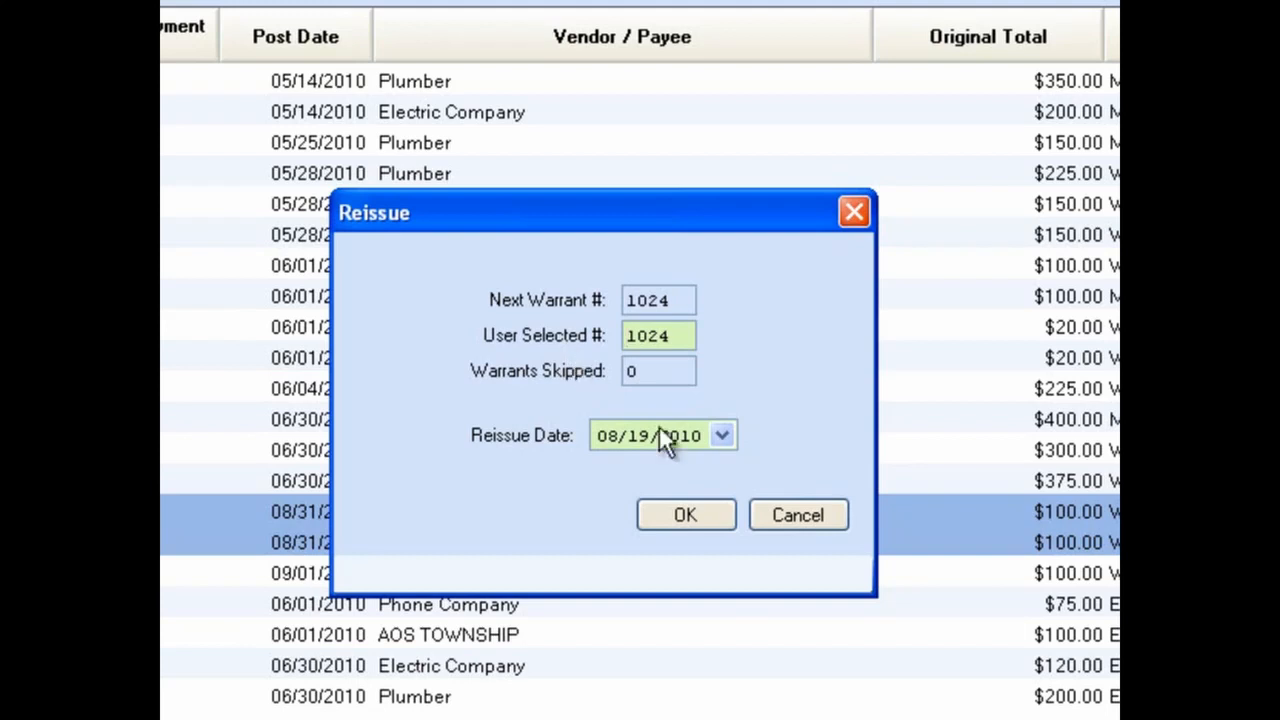
Step: Try a user-selected warrant number of 1026, then restore it to 1024
left_click(722, 436)
left_click(722, 436)
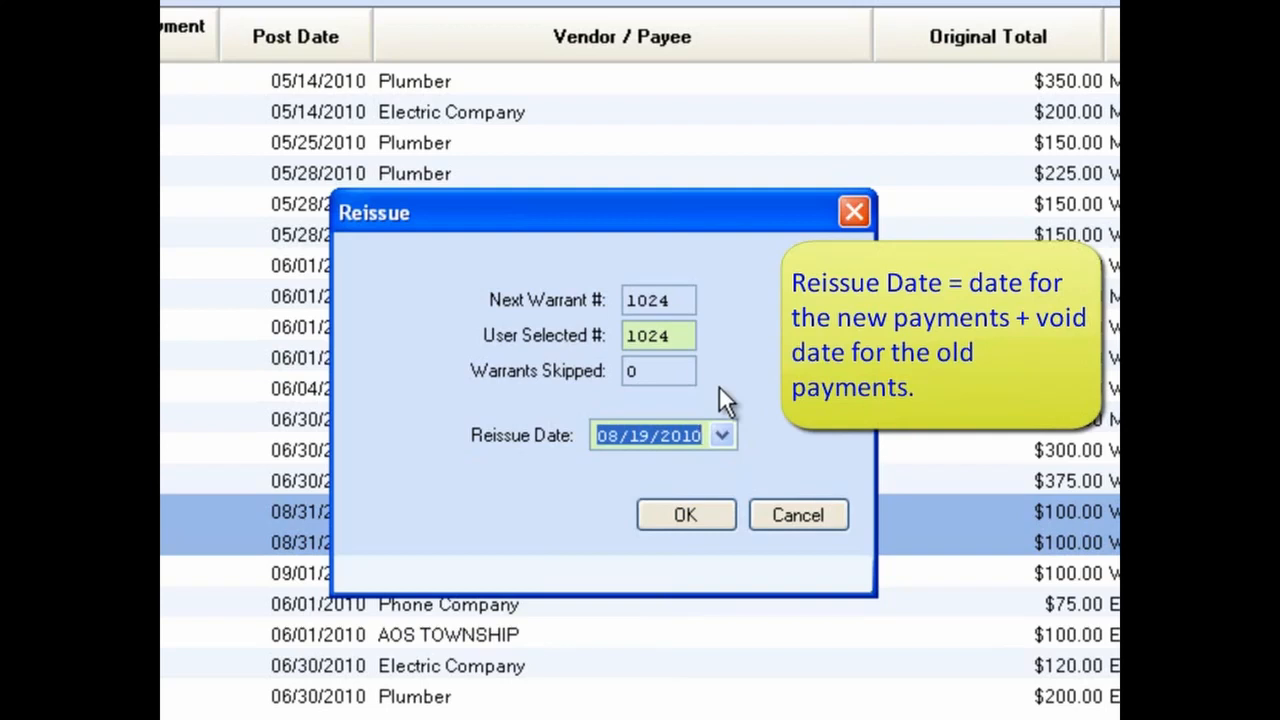
left_click(689, 340)
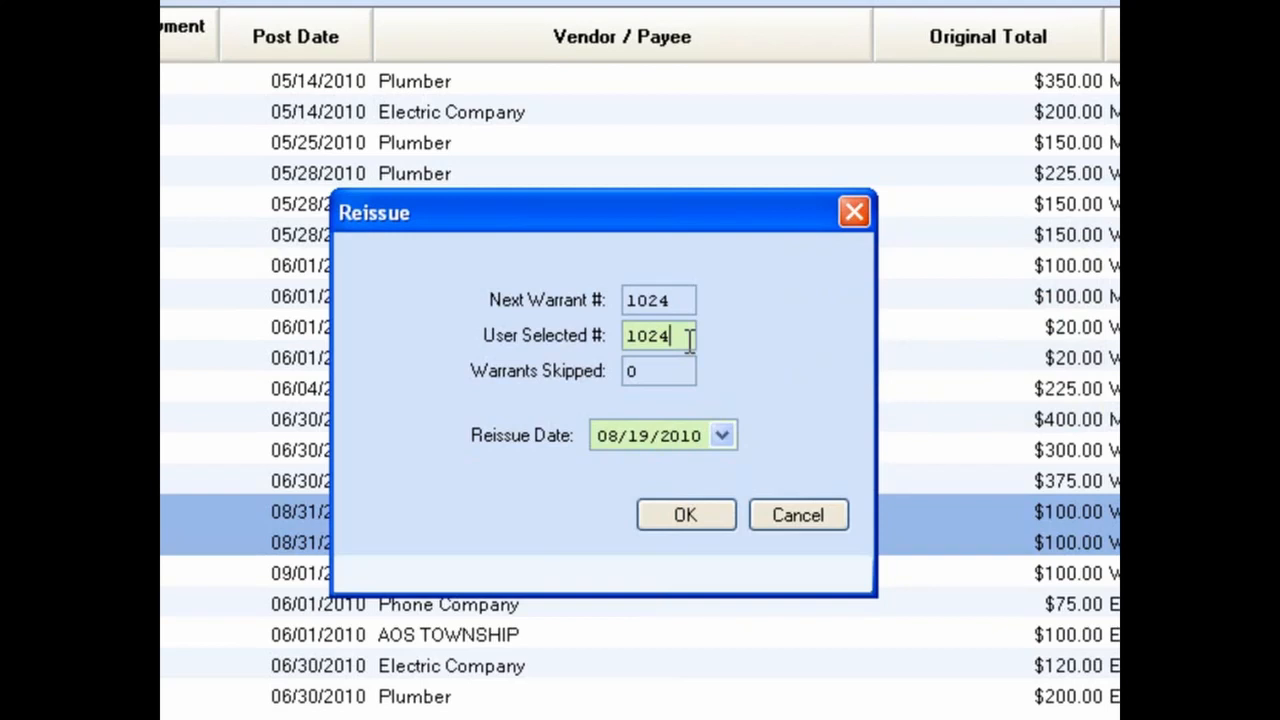
key("BackSpace")
type("6")
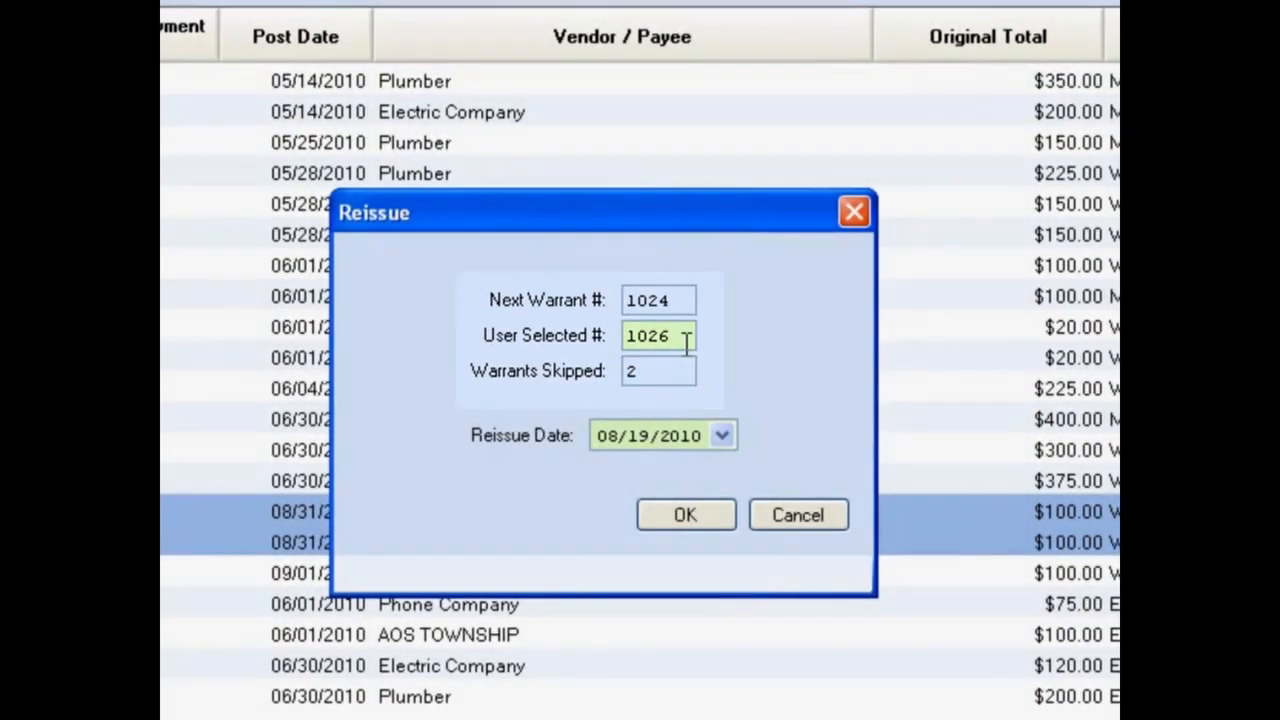
key("BackSpace")
type("4")
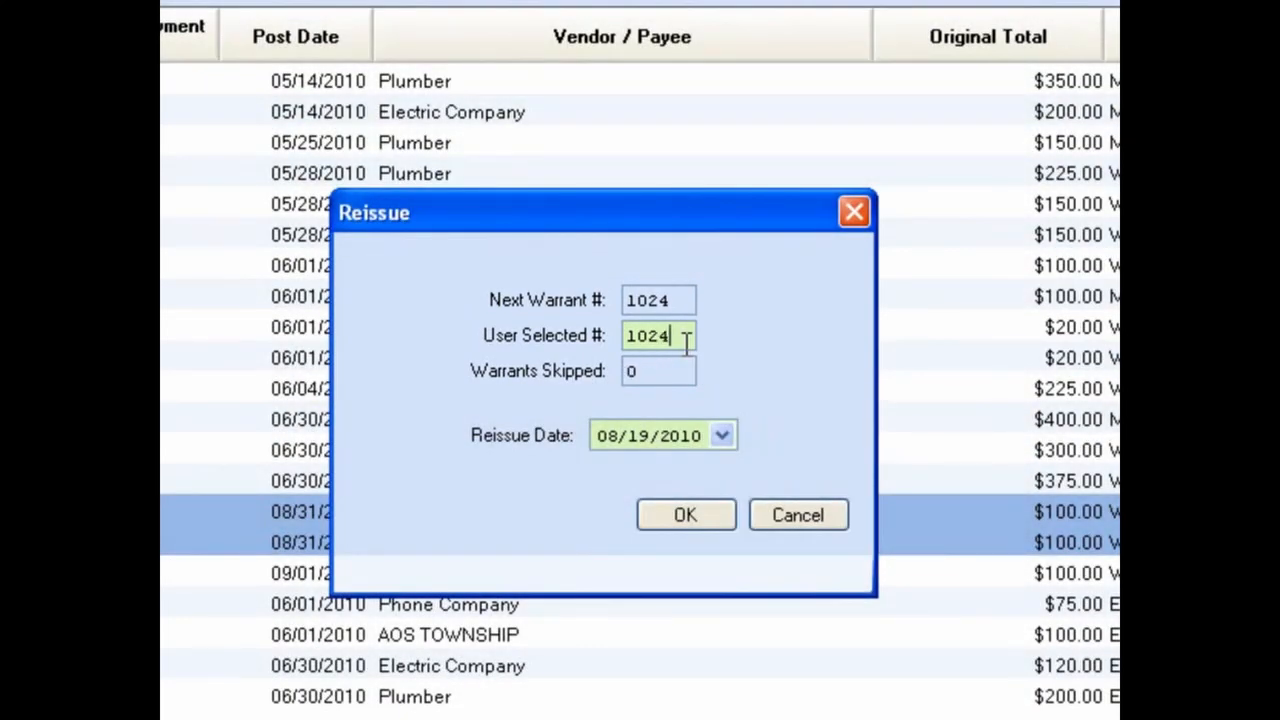
Step: Set the reissue date to 09/01/2010 and confirm the void and reissue
left_click(724, 435)
left_click(707, 483)
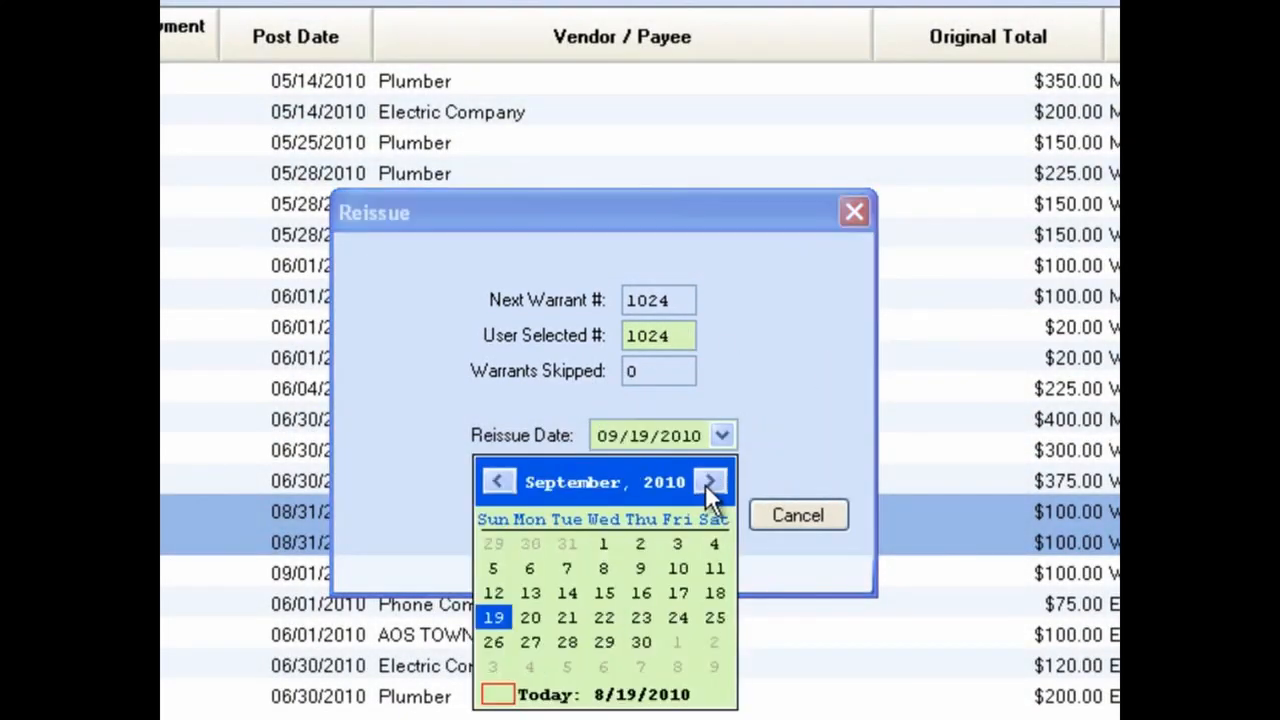
left_click(609, 540)
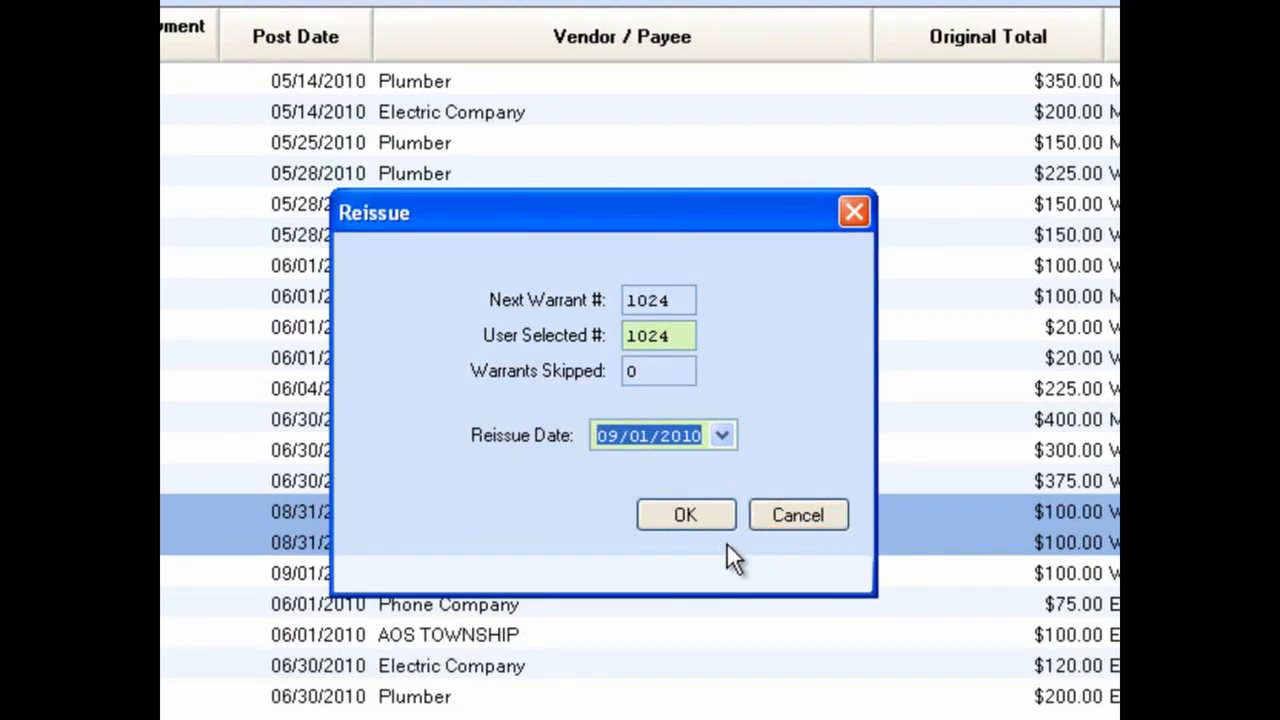
left_click(705, 522)
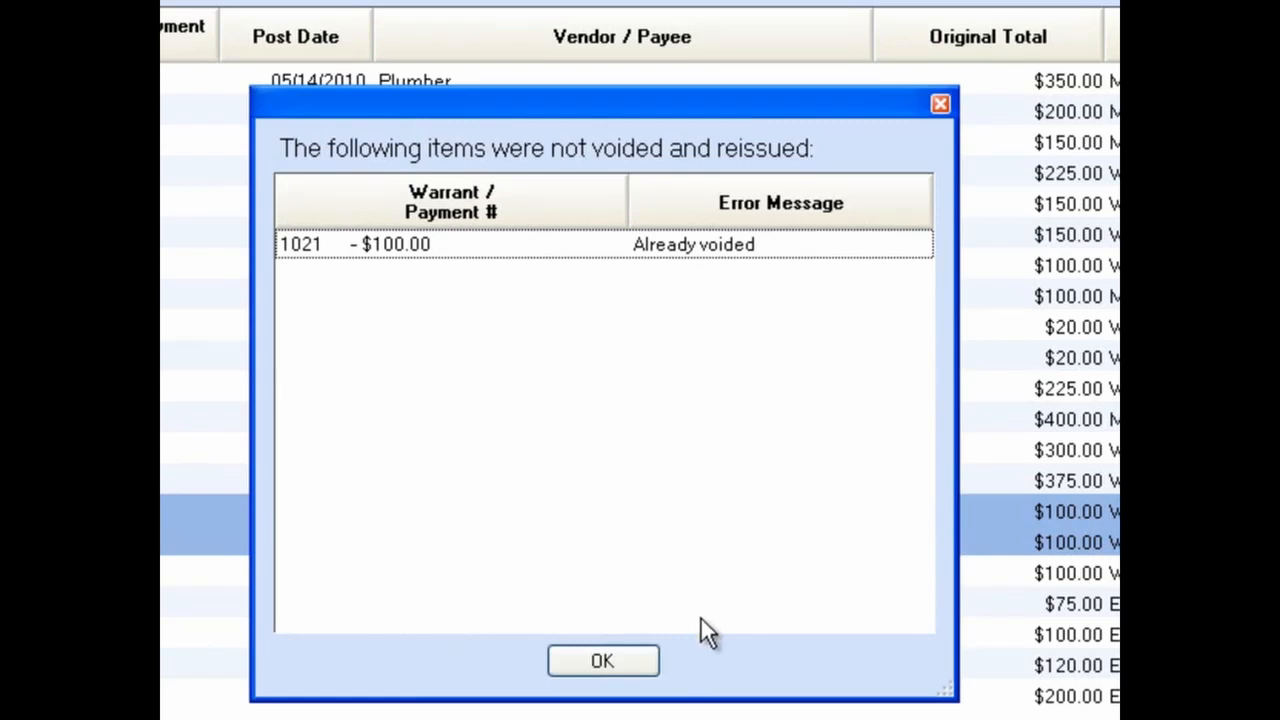
left_click(619, 660)
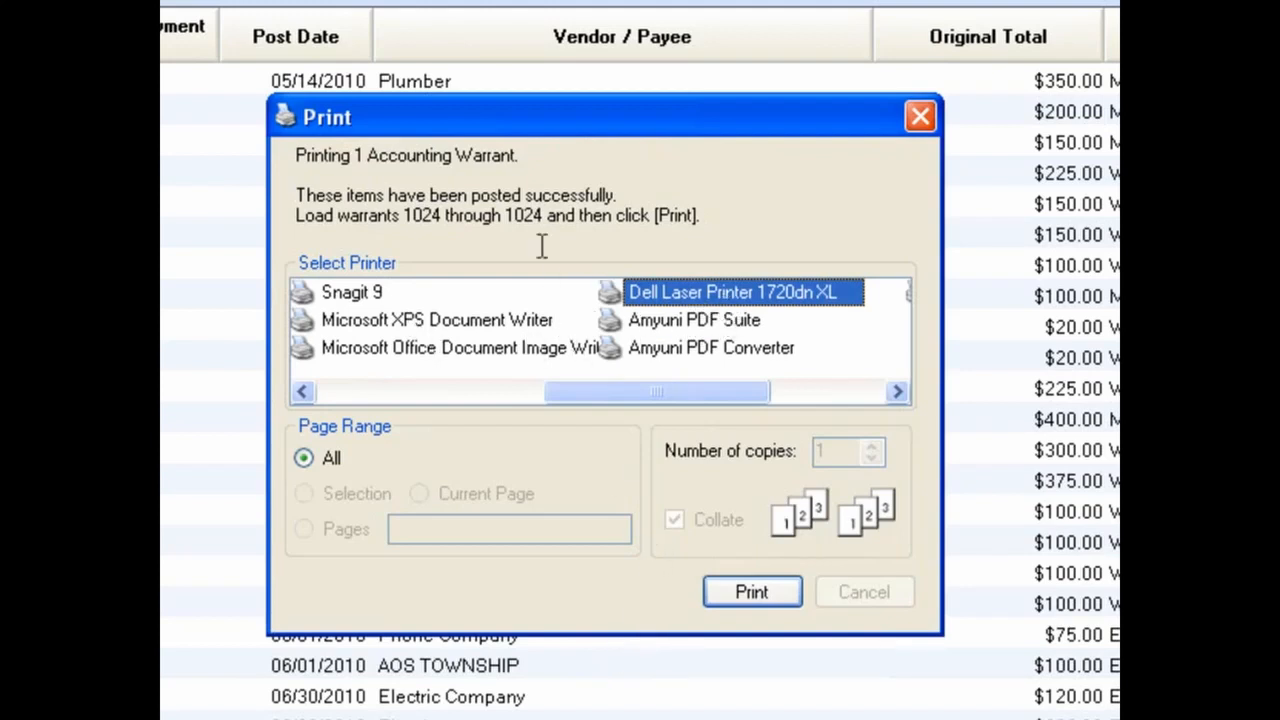
Step: Print the reissued warrant 1024
left_click_drag(700, 218, 338, 196)
left_click(385, 212)
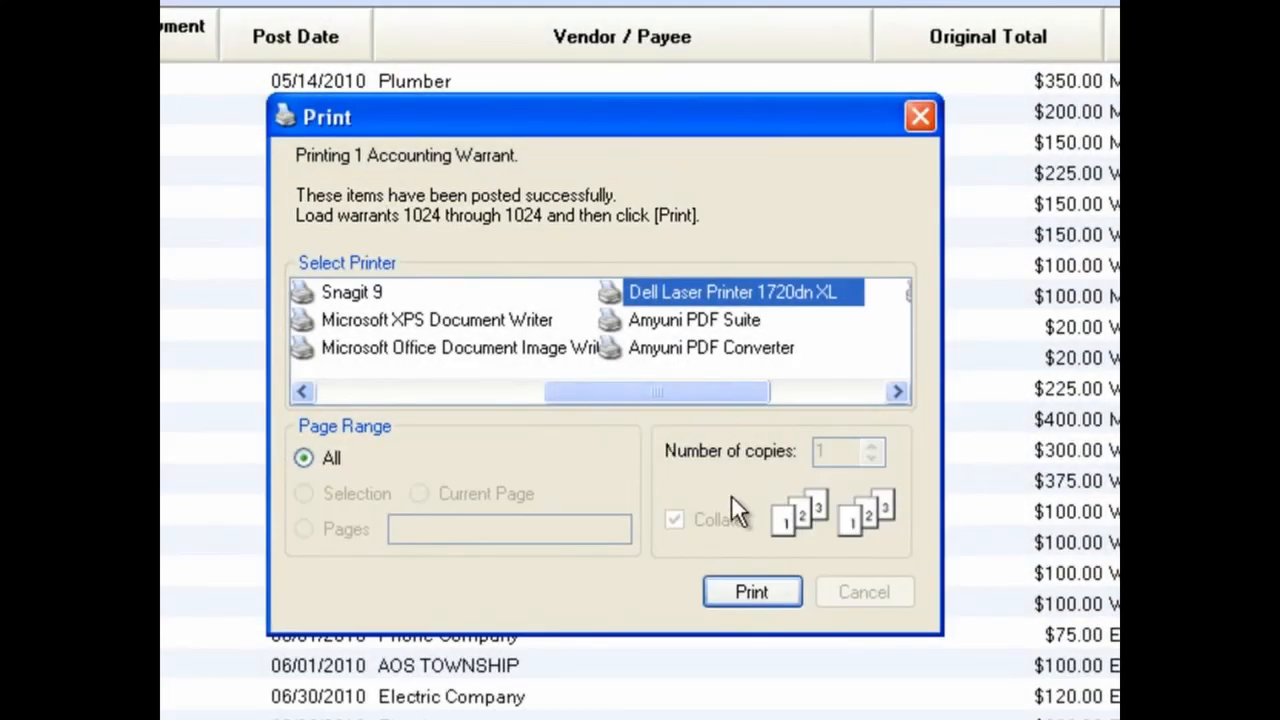
left_click(763, 593)
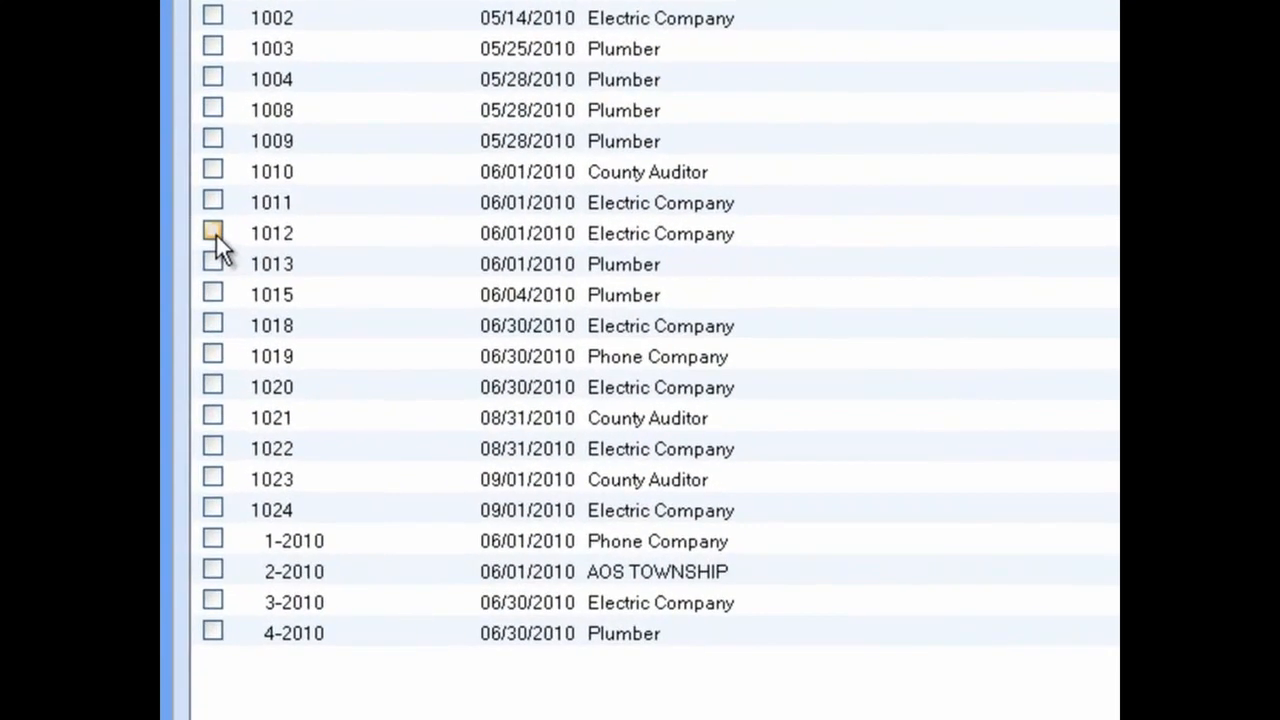
Step: Select warrant 1012 and electronic payment 1-2010 and start voiding them
left_click(187, 273)
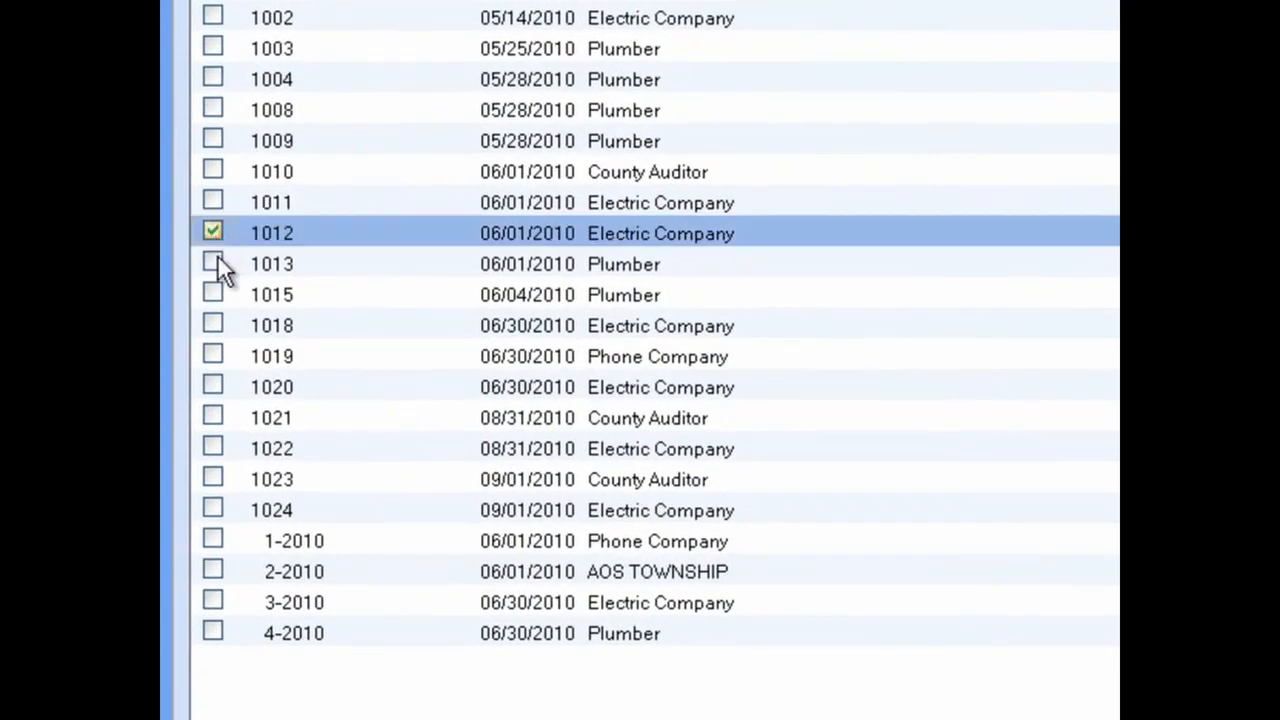
left_click(210, 536)
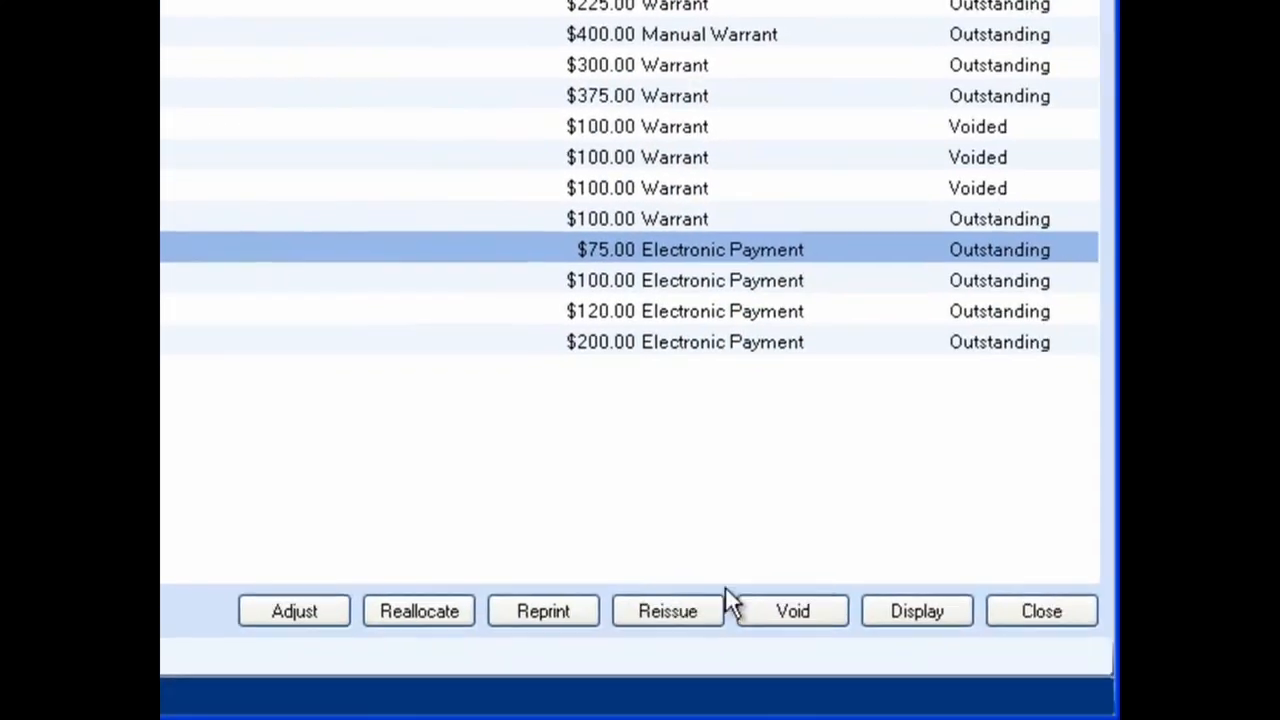
left_click(782, 607)
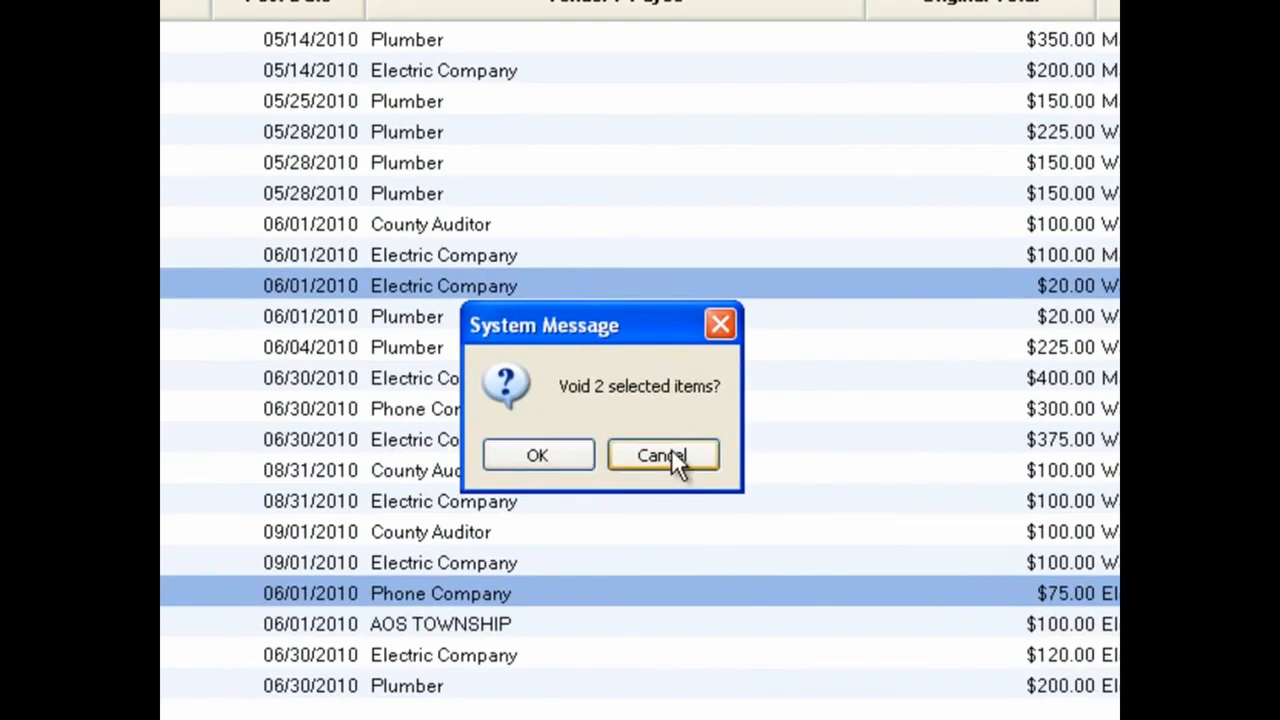
left_click(561, 462)
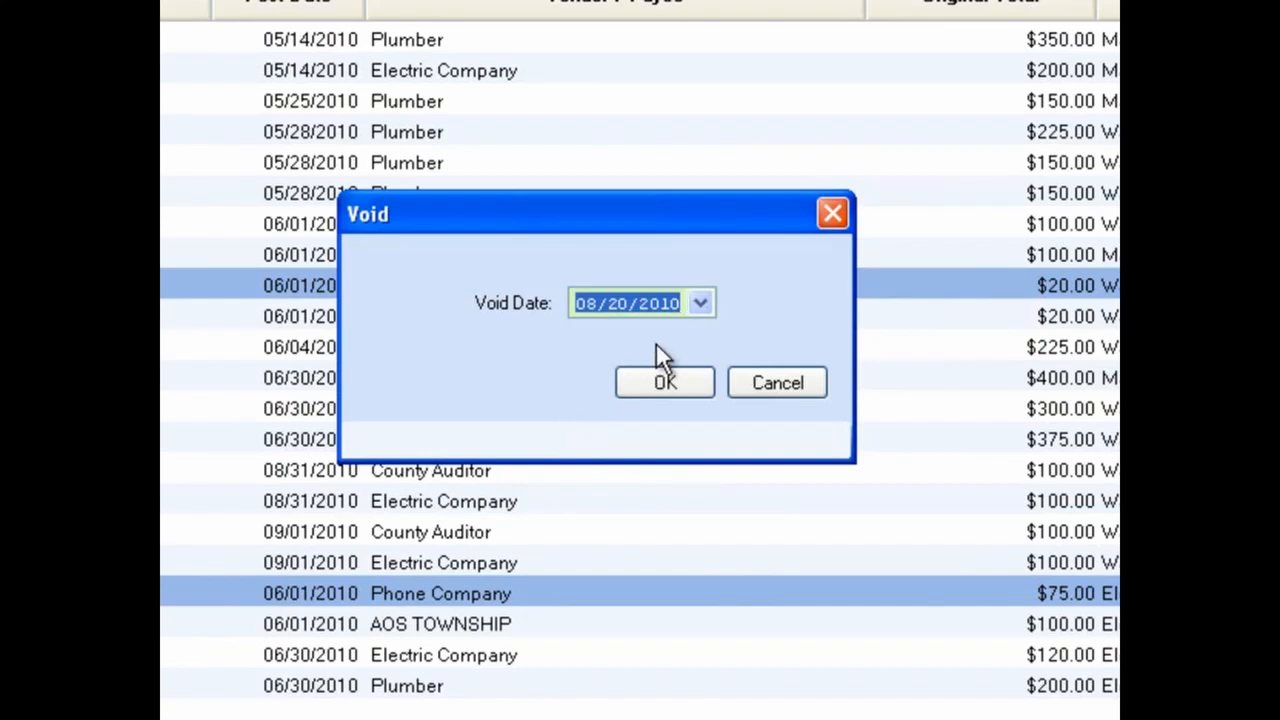
Step: Set the void date to 08/31/2010 and confirm the void
left_click(701, 303)
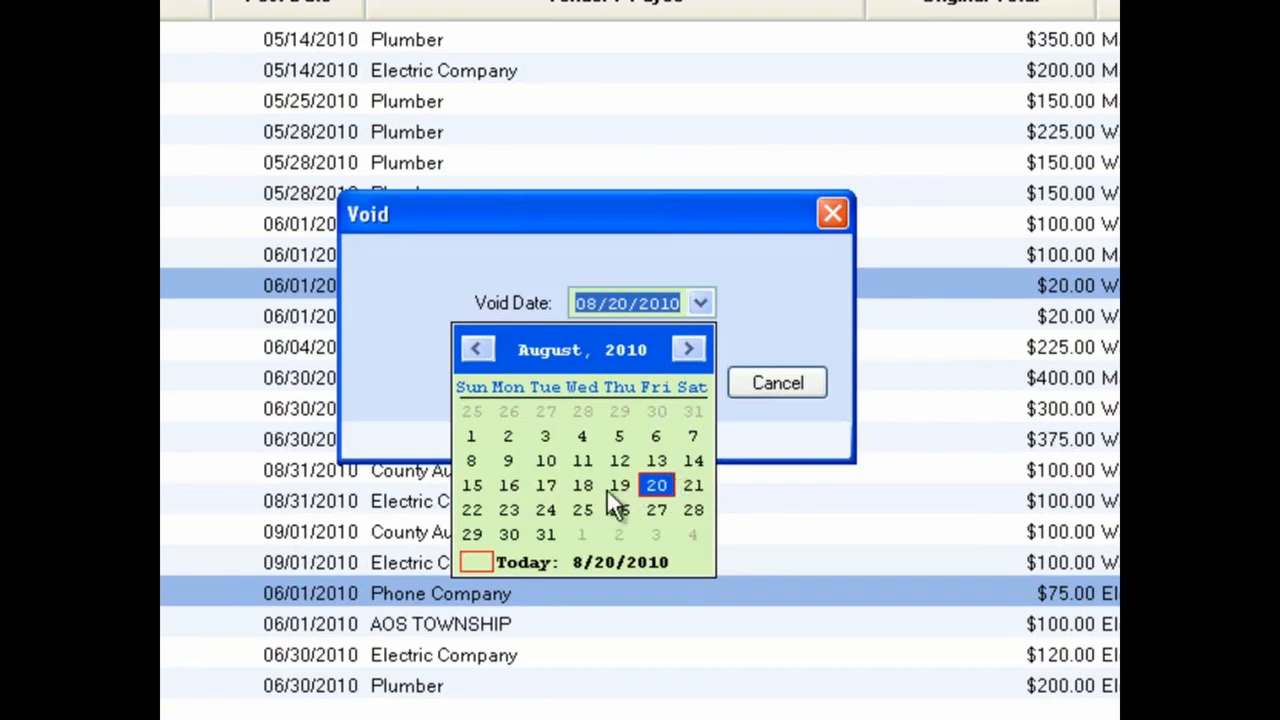
left_click(550, 535)
left_click(626, 311)
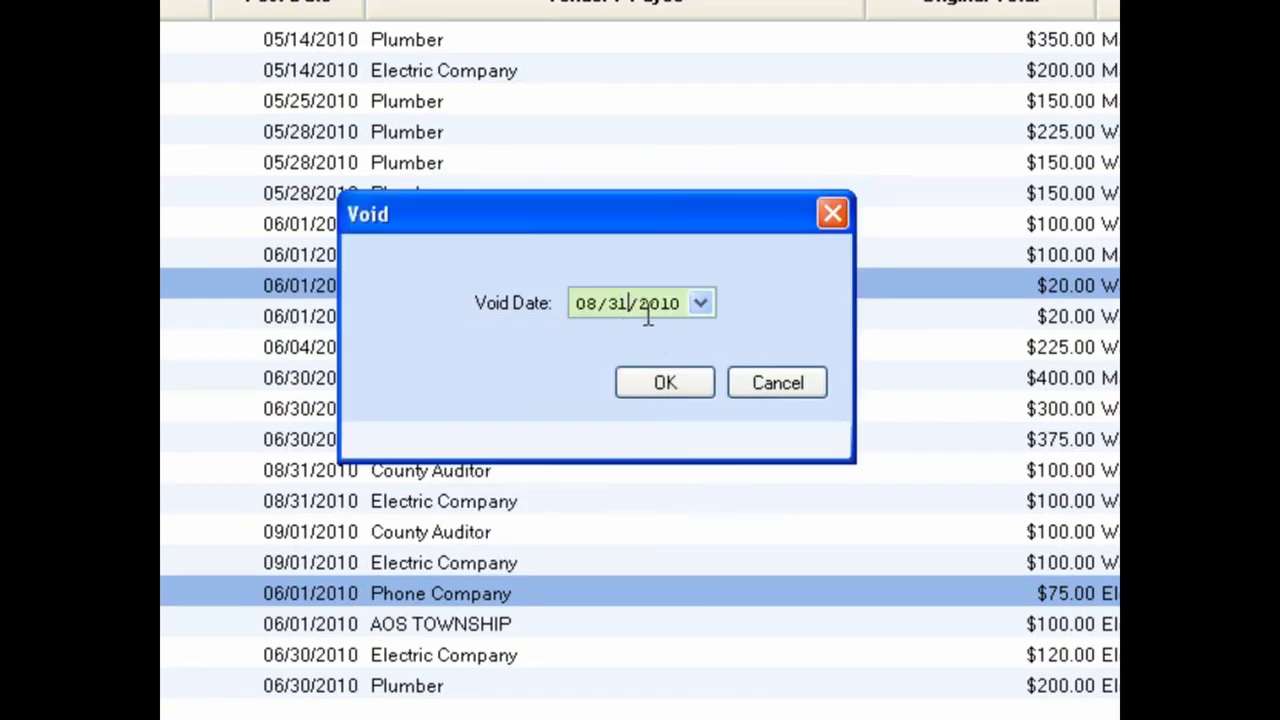
key("Delete")
type("1")
left_click(683, 387)
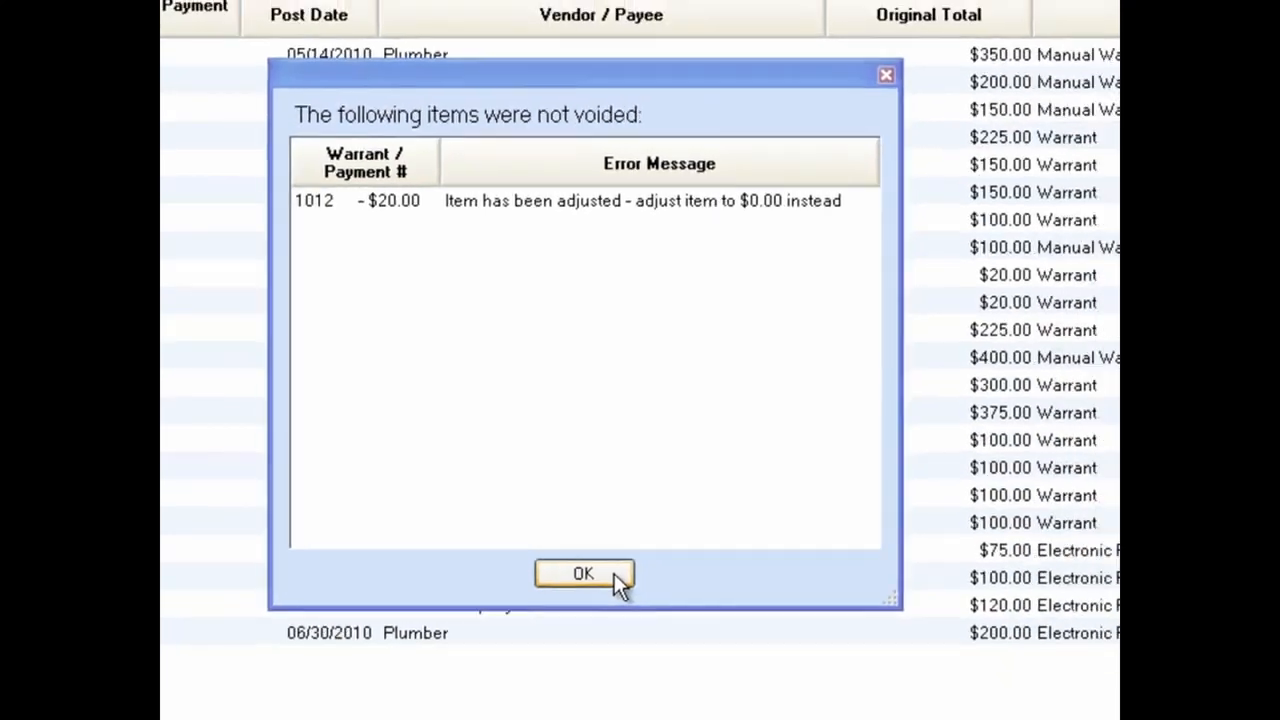
Step: Dismiss the notice listing items that were not voided and clear the selection in the payment list
left_click(628, 619)
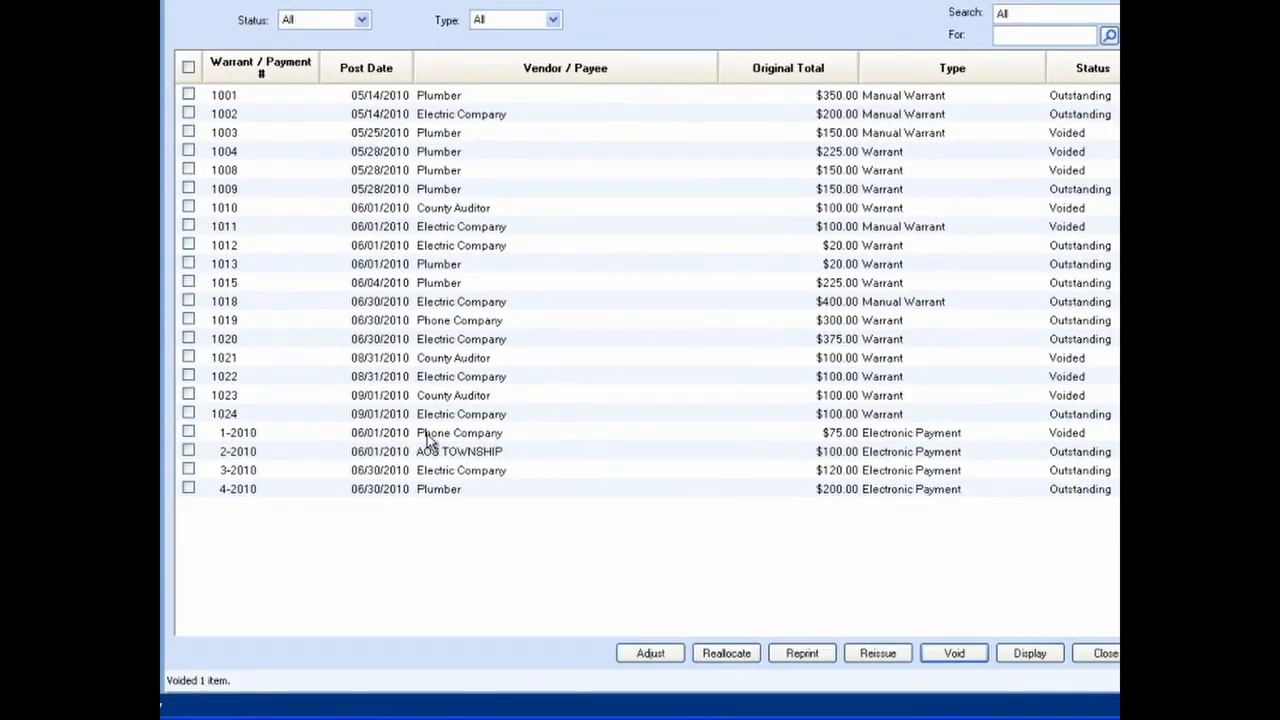
left_click(188, 432)
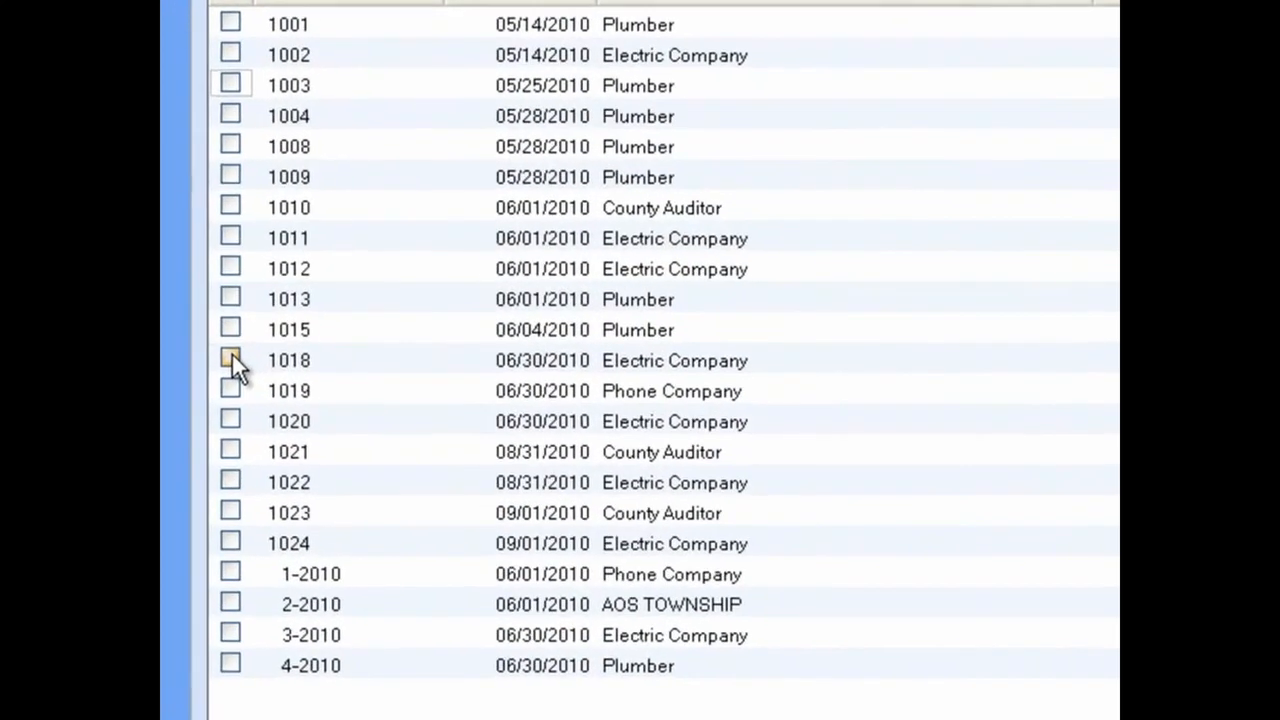
Step: Select warrants 1018 and 1024 and electronic payment 2-2010 and open them in the payment display
left_click(205, 342)
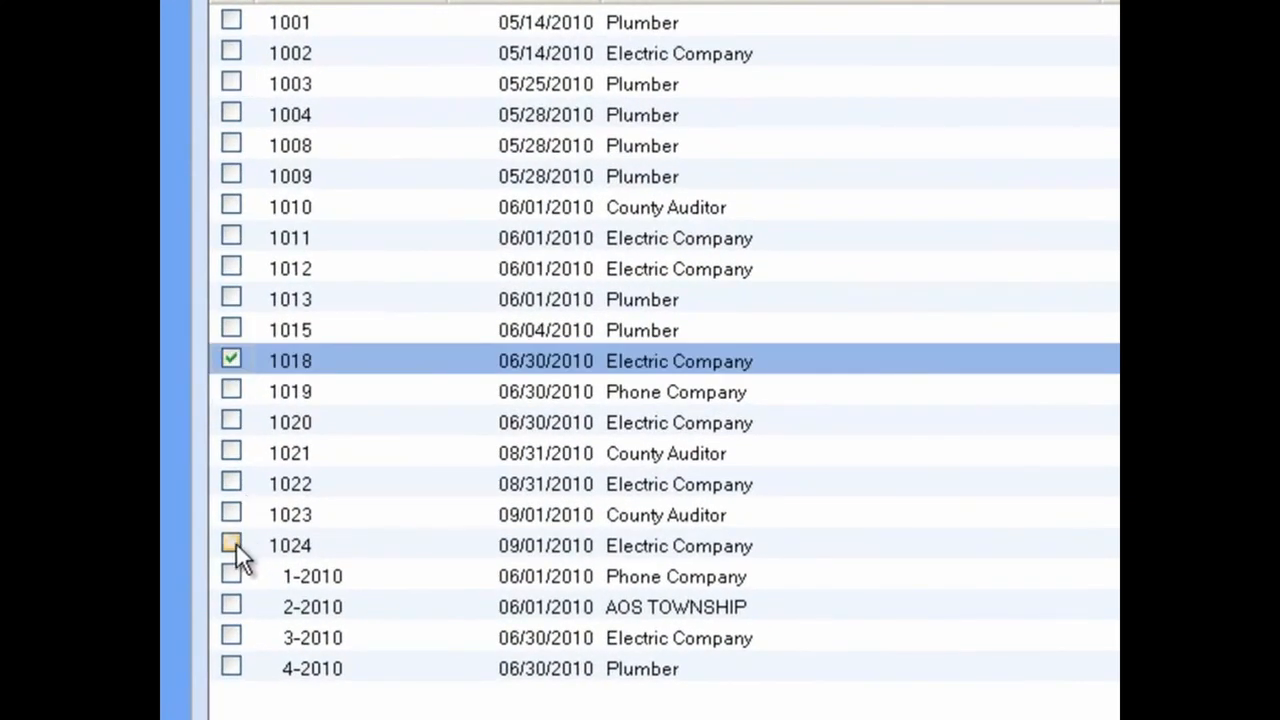
left_click(231, 545)
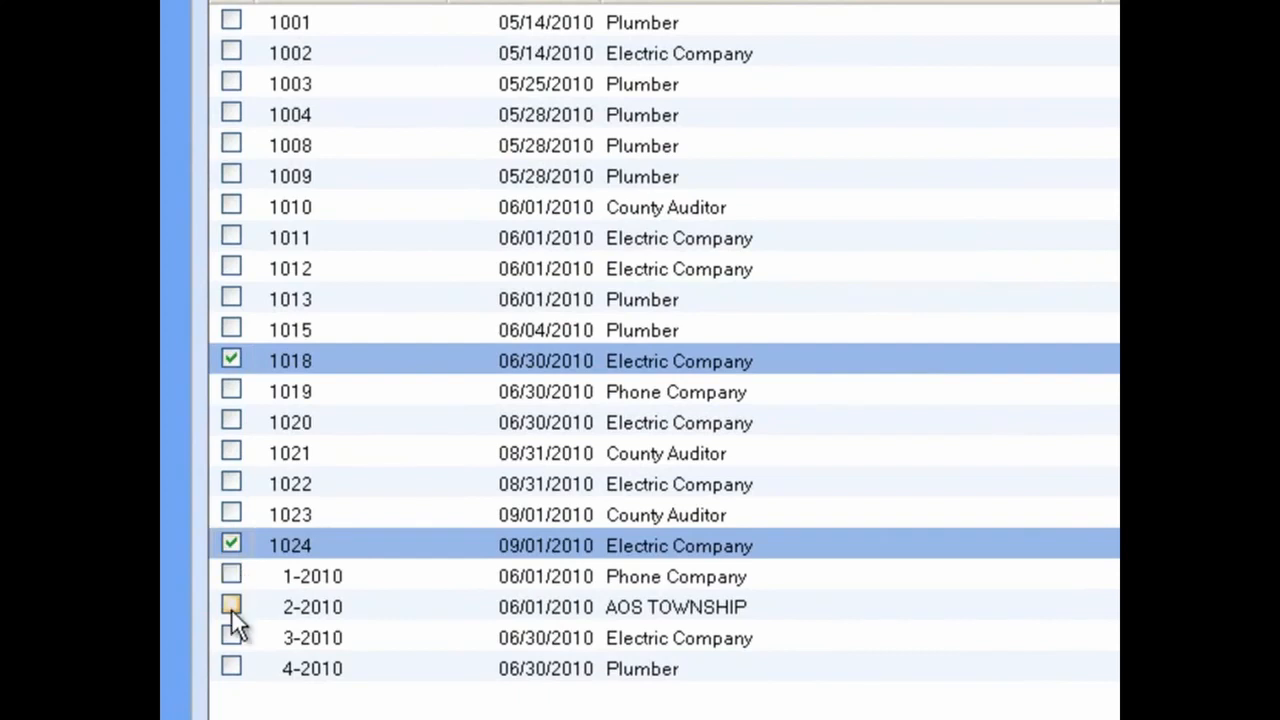
left_click(231, 607)
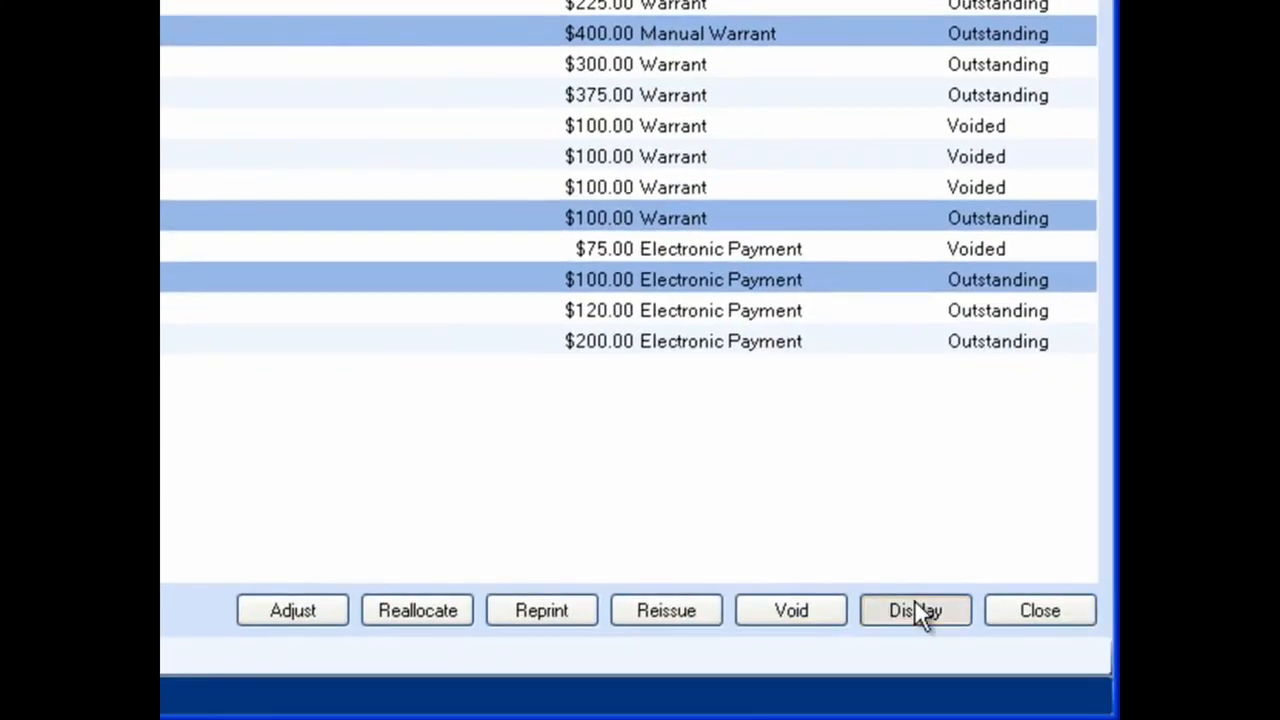
left_click(914, 607)
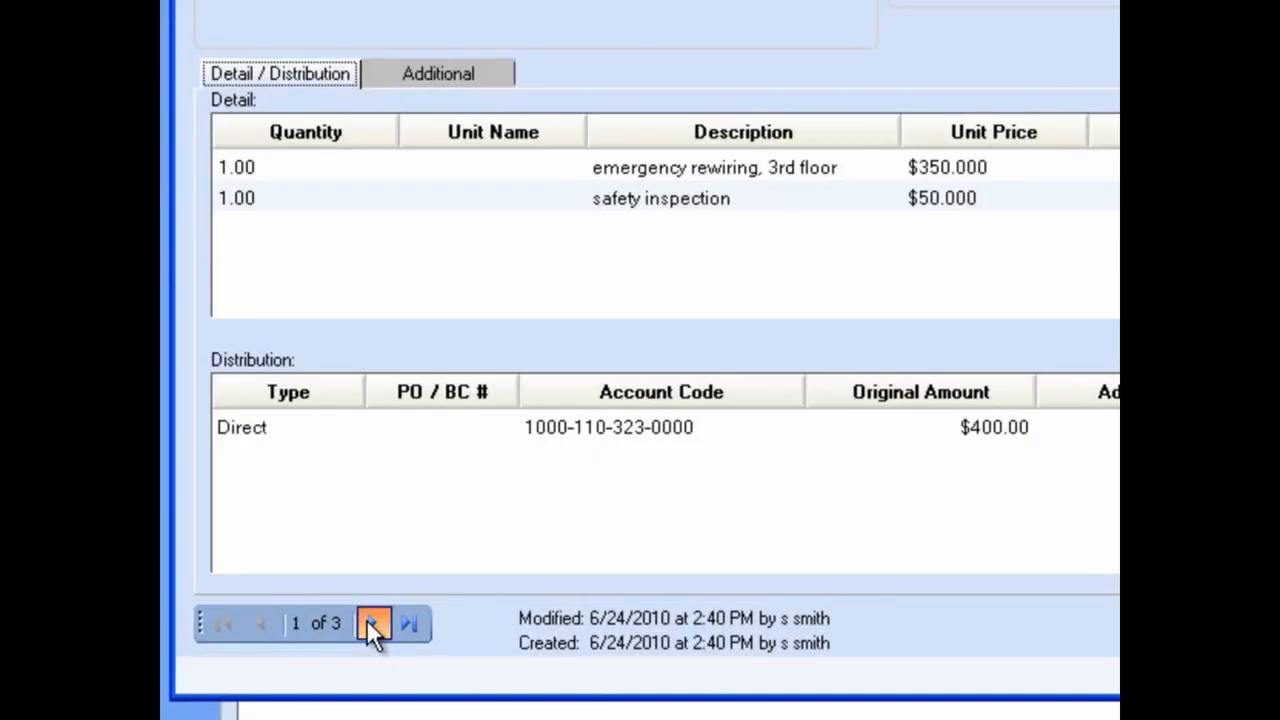
Step: Page through the three displayed payments' vendor, detail and distribution information, then close the display
left_click(371, 623)
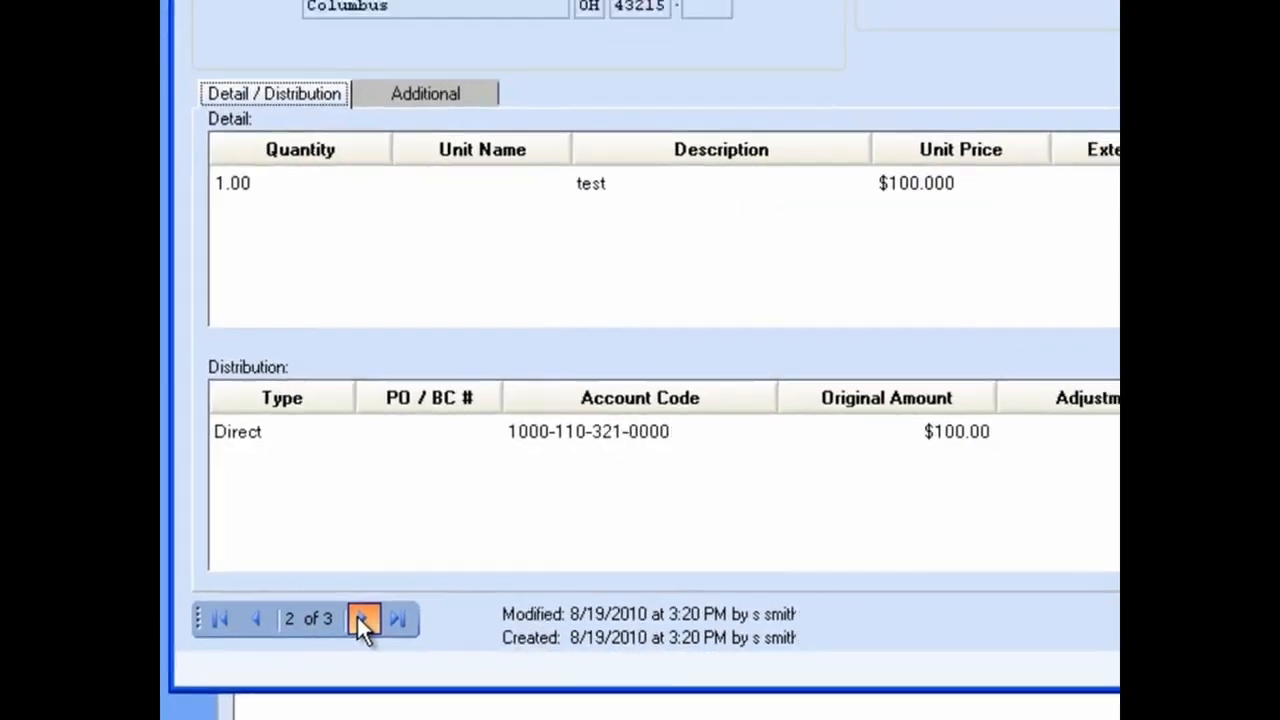
left_click(371, 623)
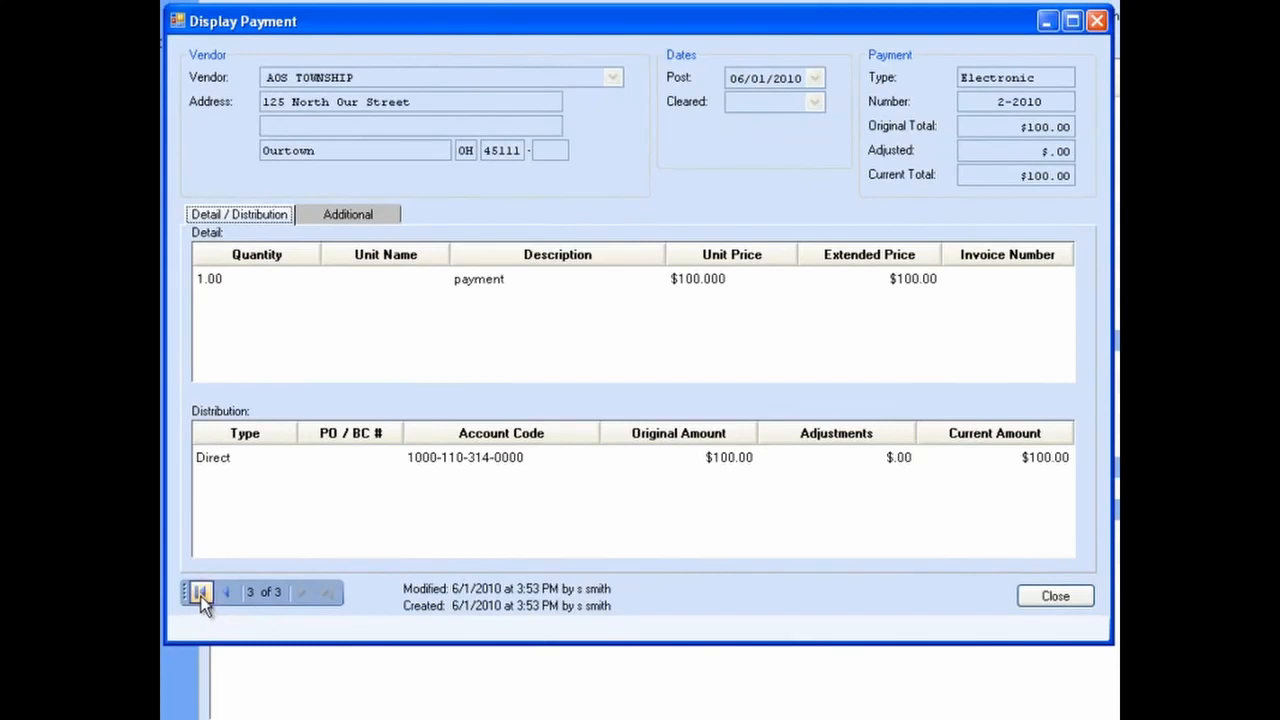
left_click(200, 593)
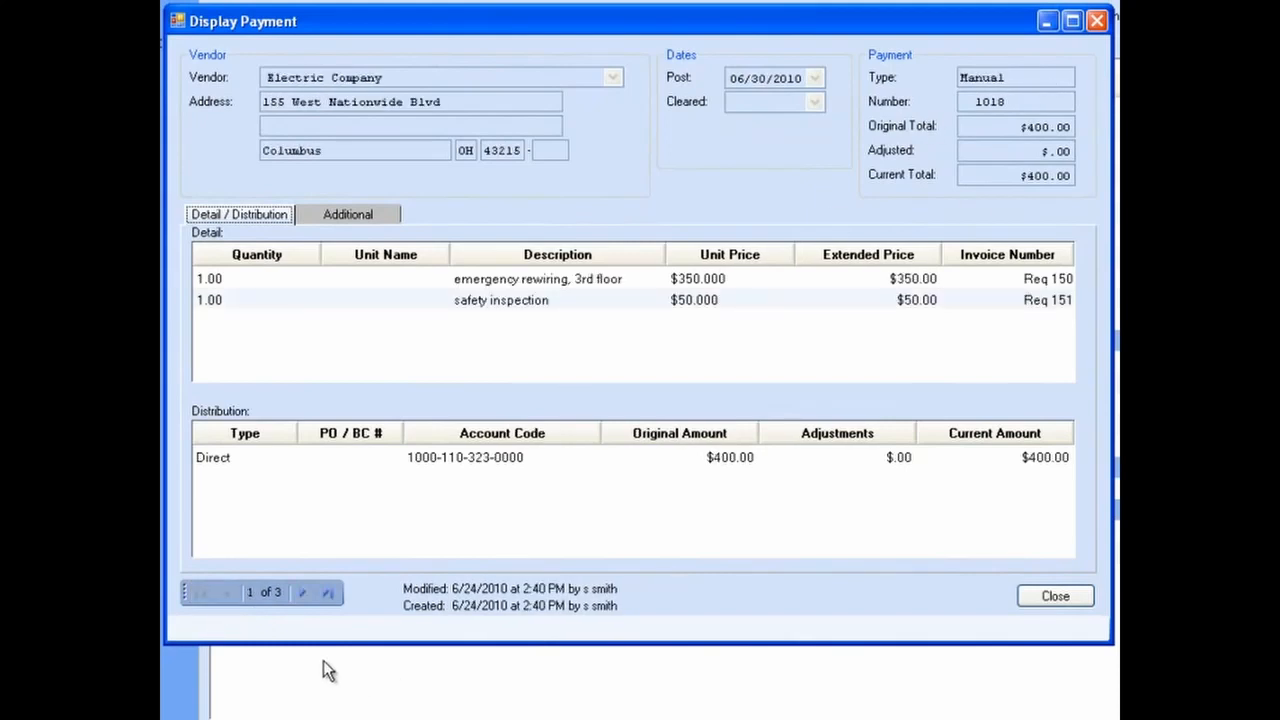
left_click(302, 592)
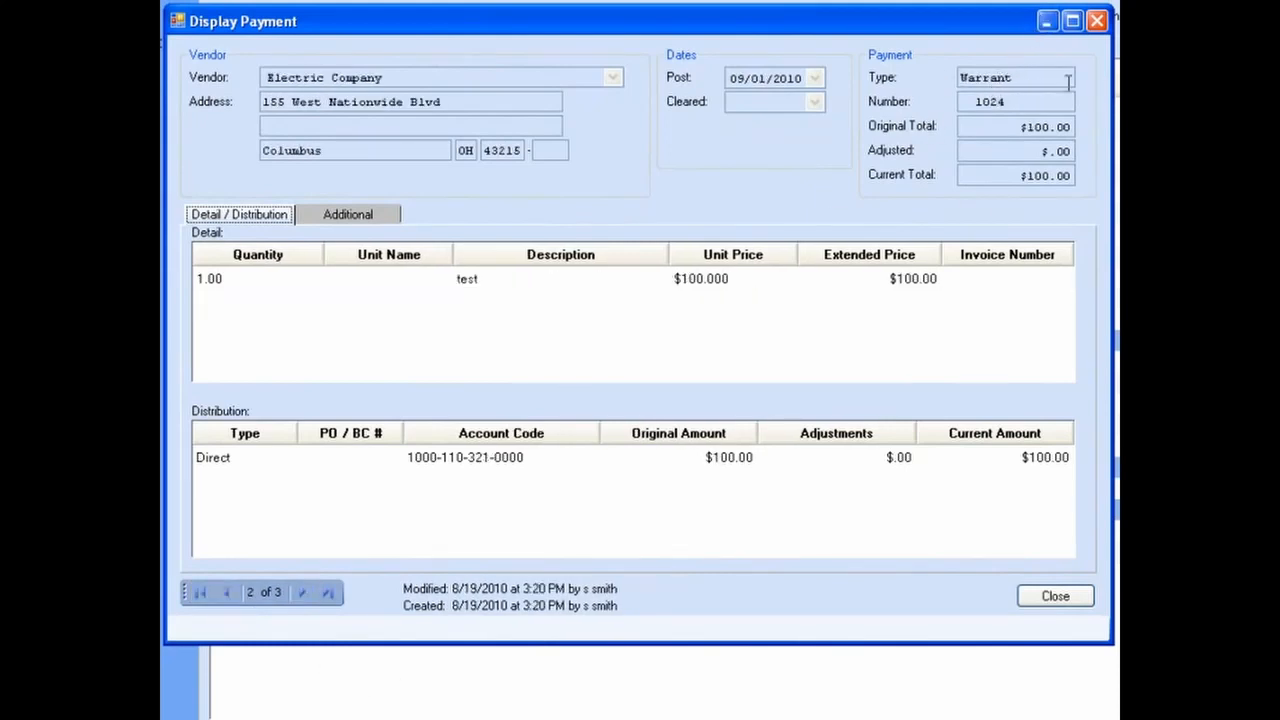
left_click(304, 593)
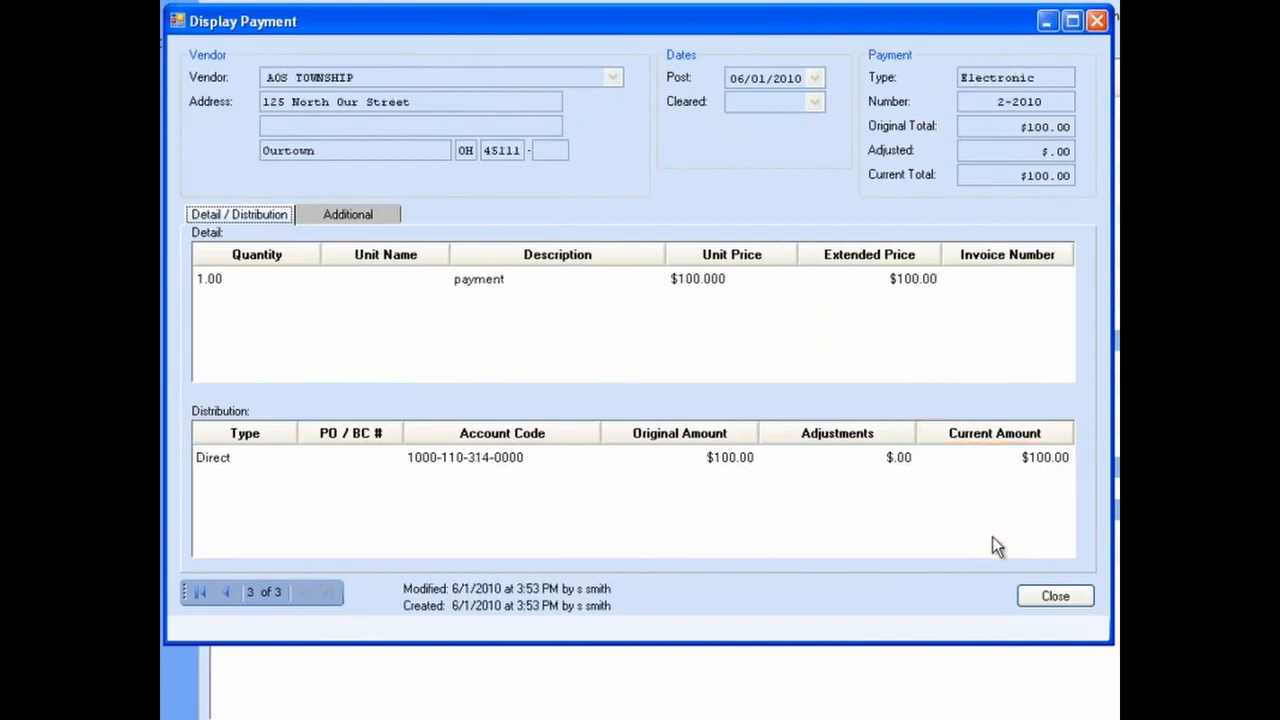
left_click(1057, 597)
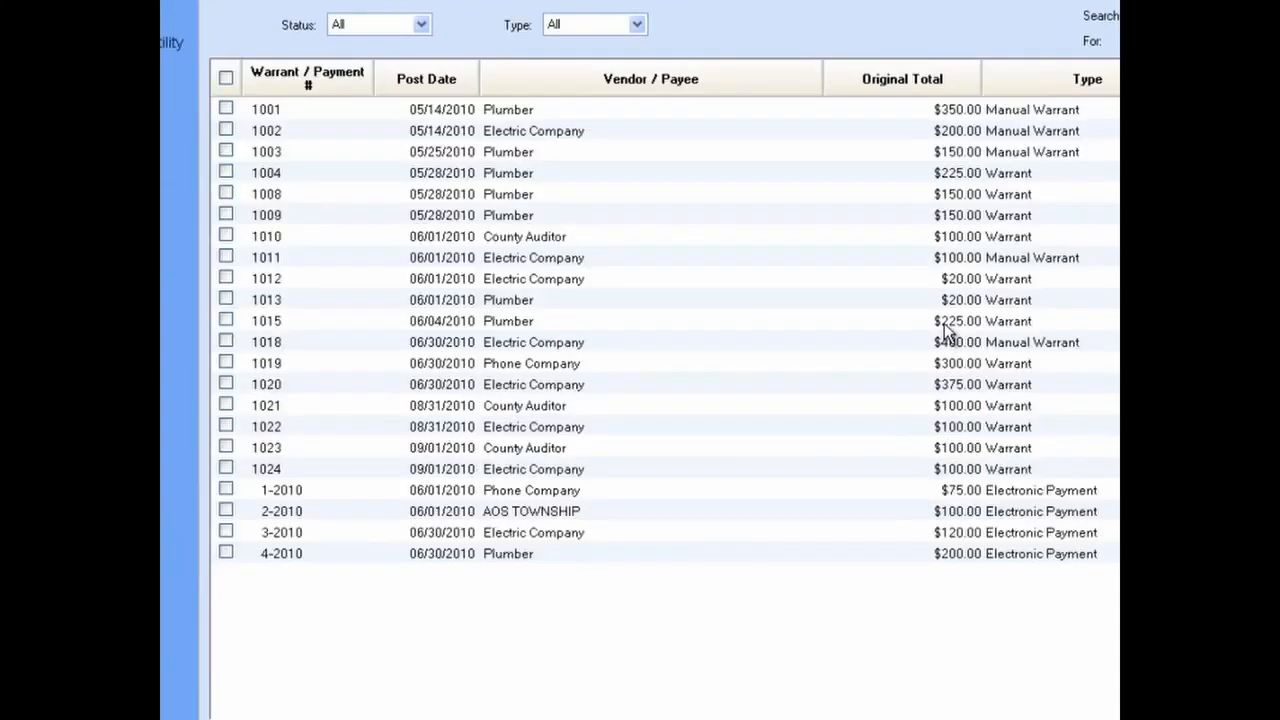